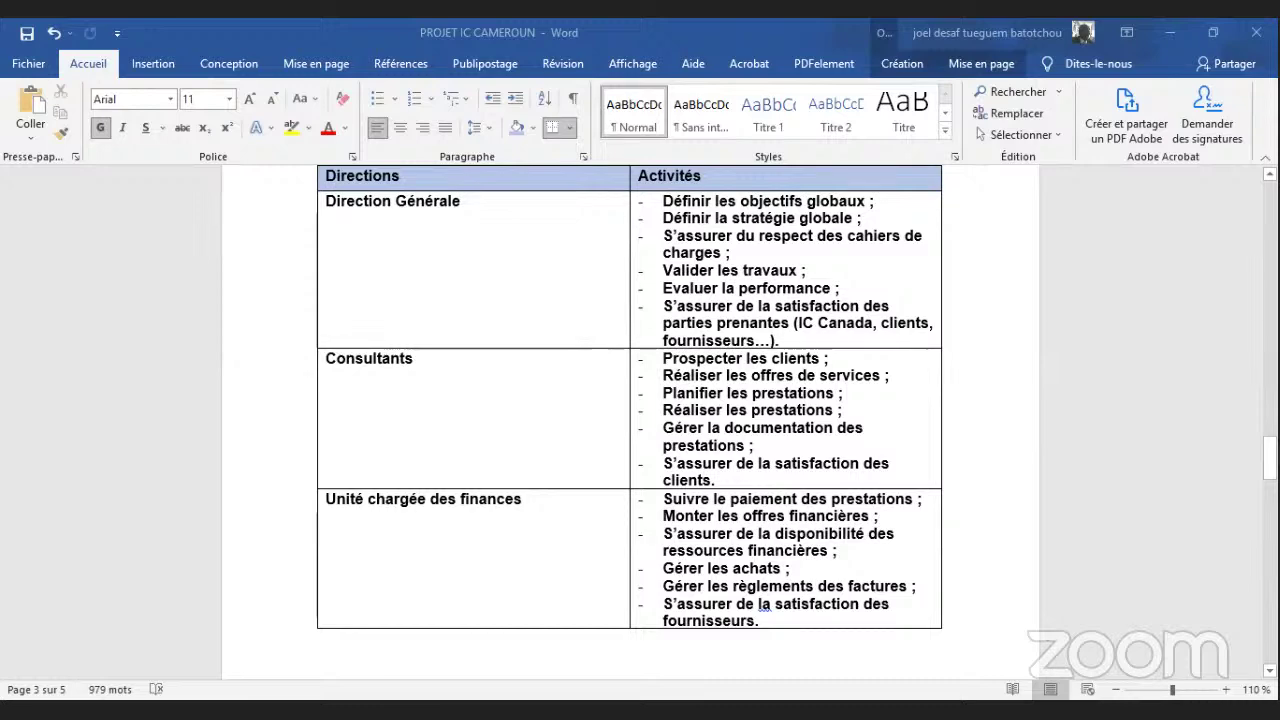
Review the activities listed for each direction and unit, then look back over the processes table.
scroll(630, 420, "down", 5)
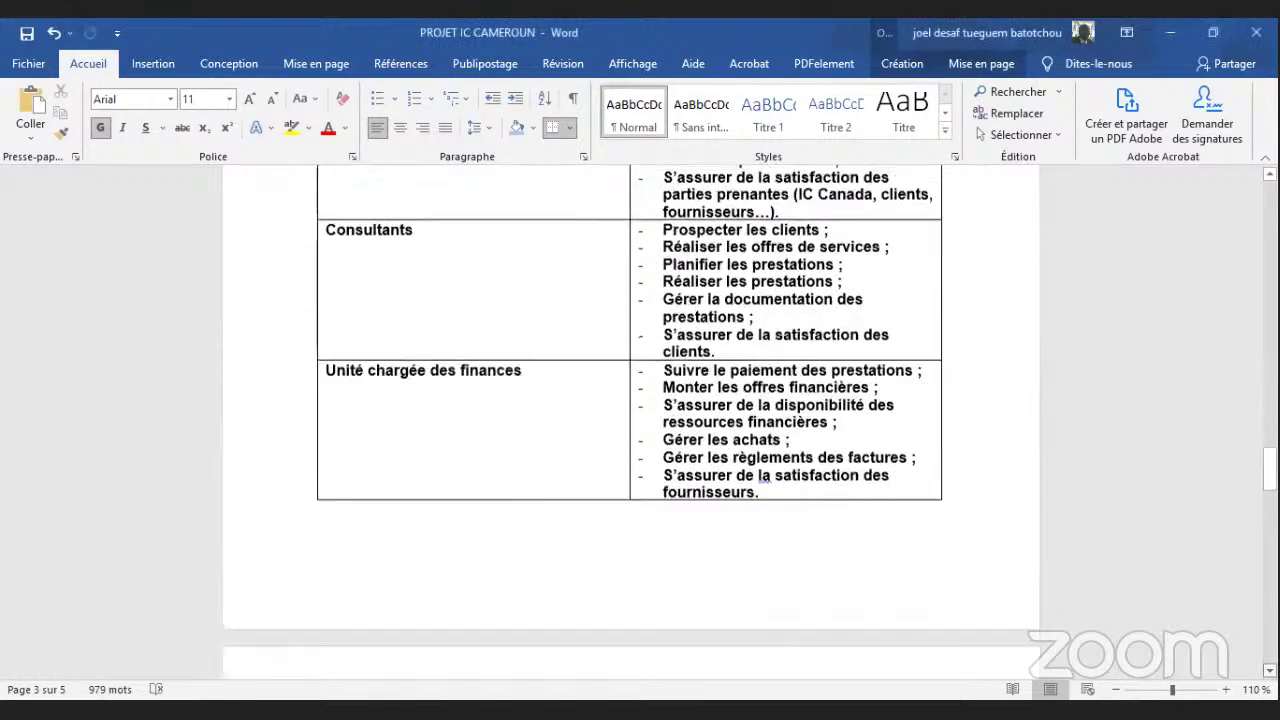
scroll(630, 420, "down", 4)
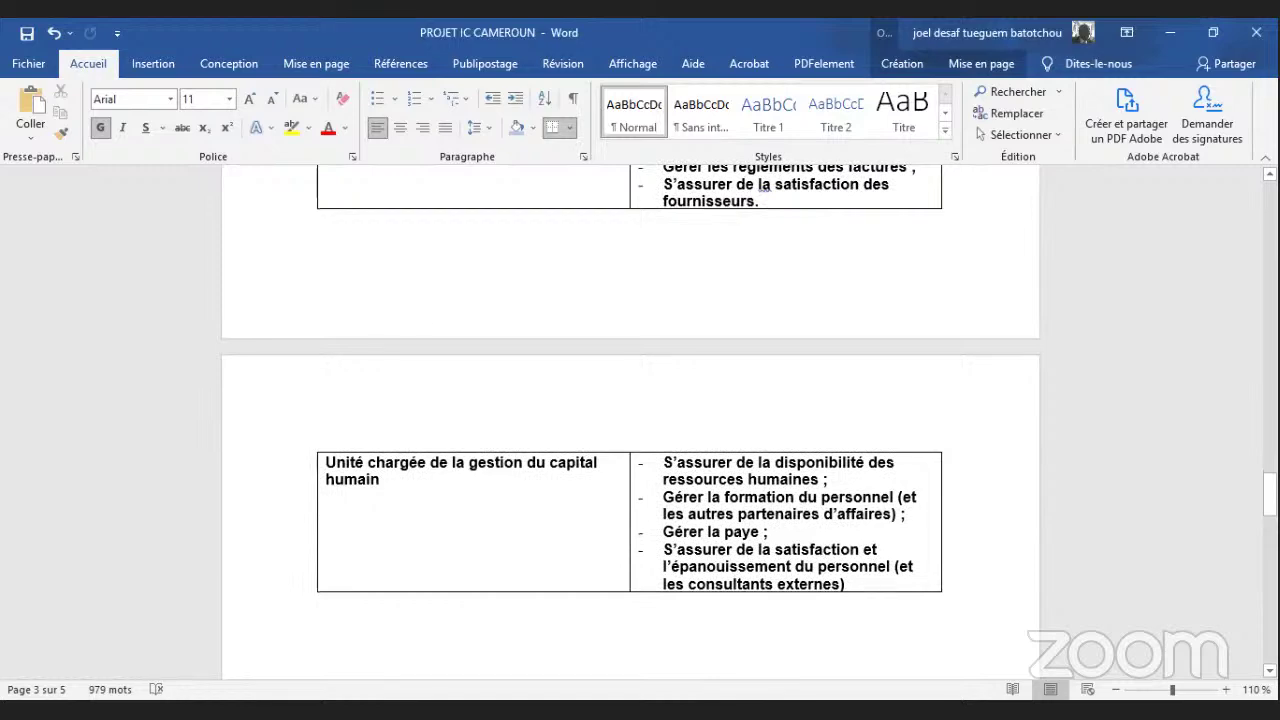
scroll(630, 420, "up", 3)
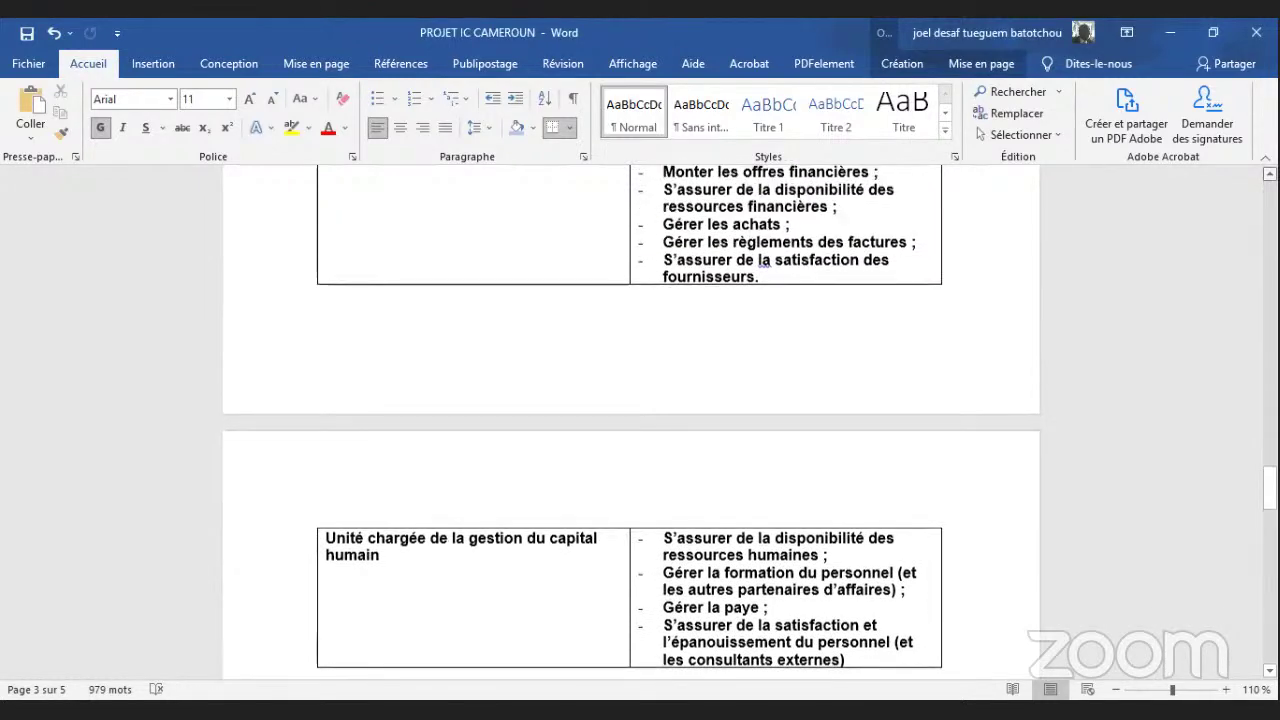
scroll(630, 420, "up", 1)
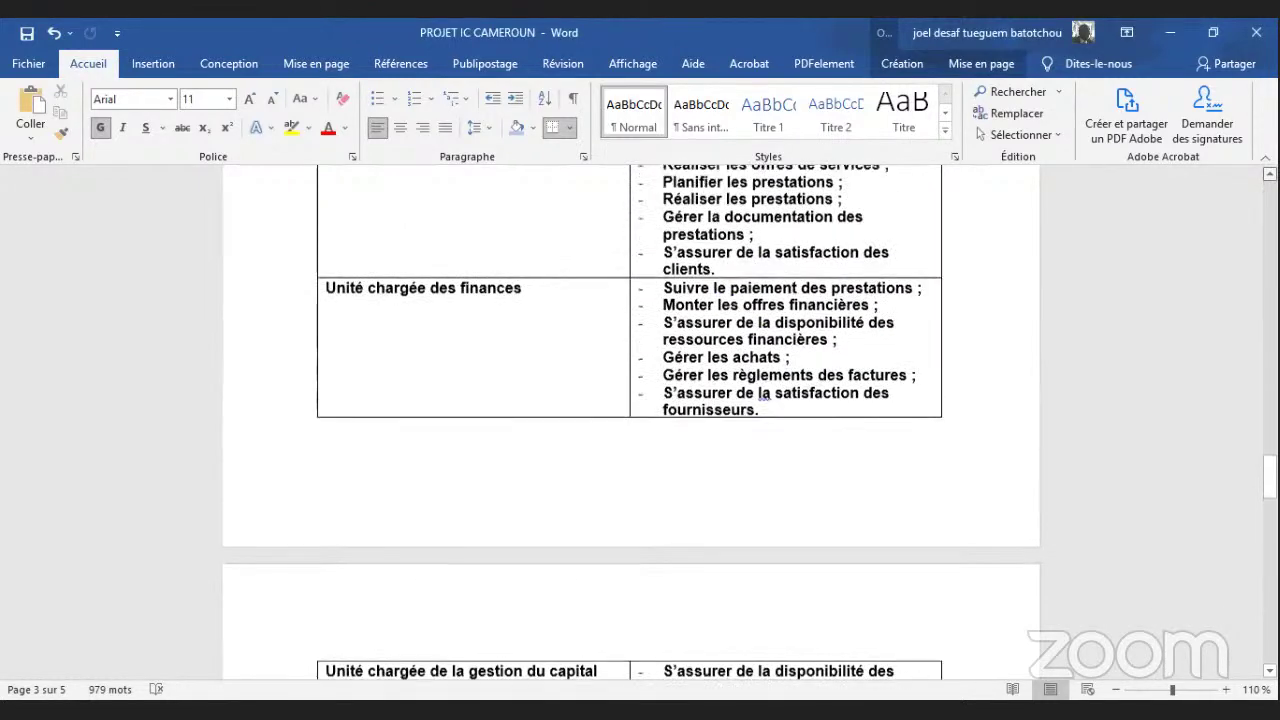
scroll(630, 420, "up", 10)
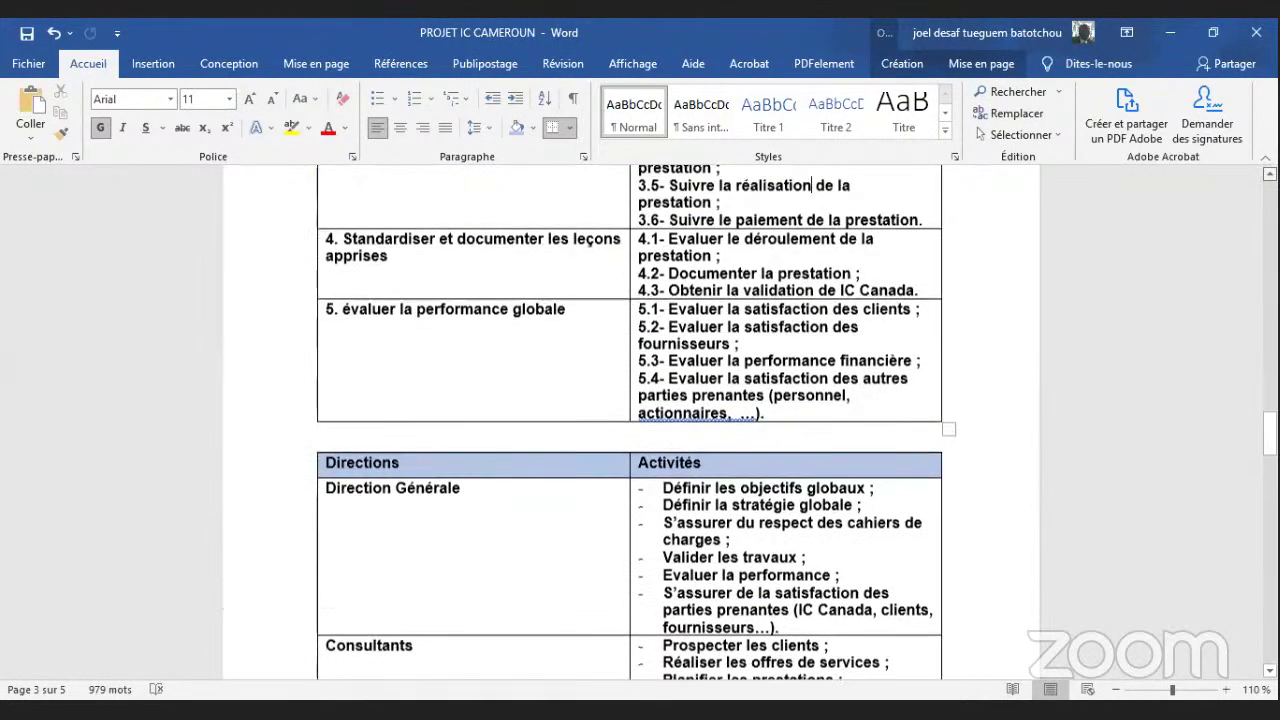
scroll(630, 420, "up", 14)
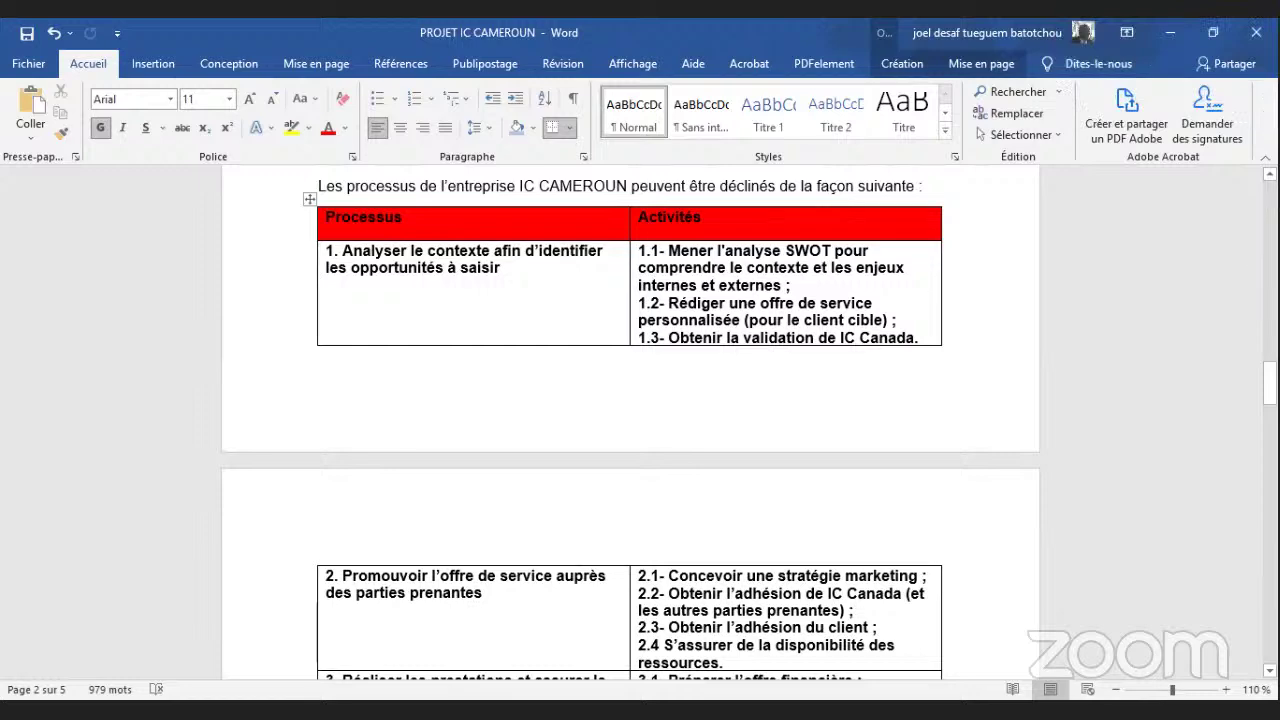
Replace the wording of activity 2.3 in the processes table with "lancer la promotion et obtenir".
scroll(812, 558, "down", 3)
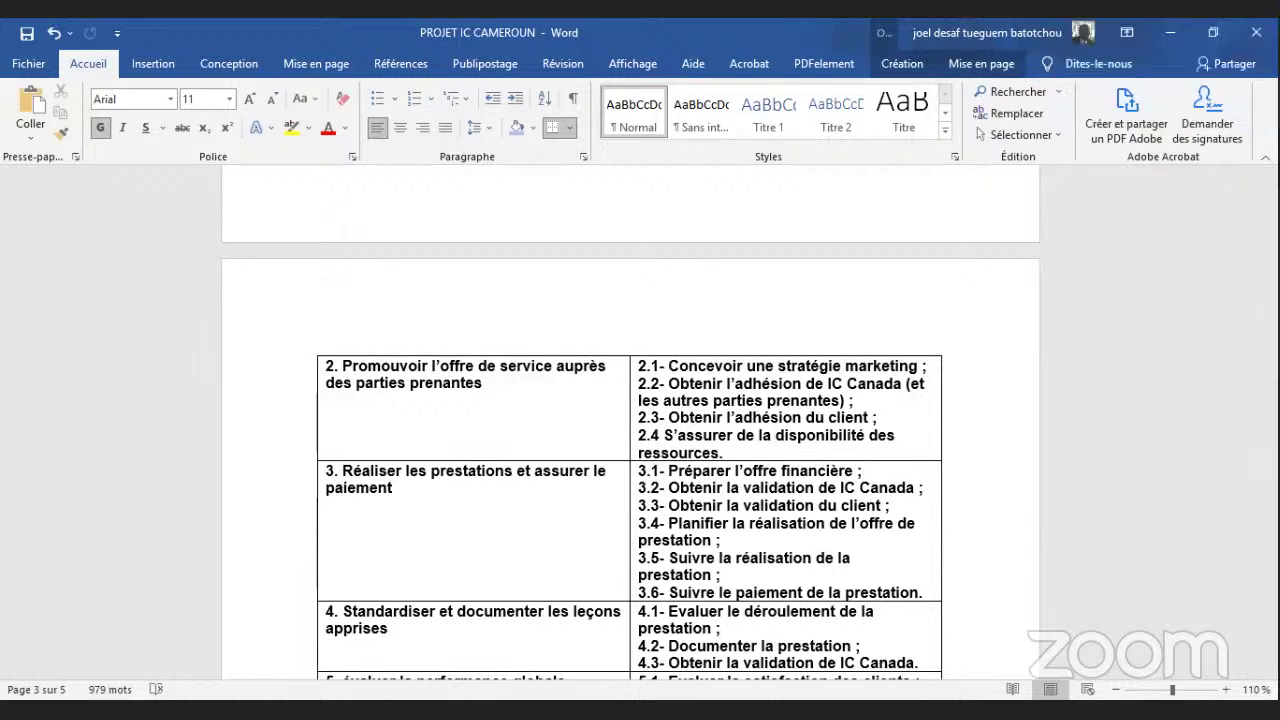
key("ctrl+z")
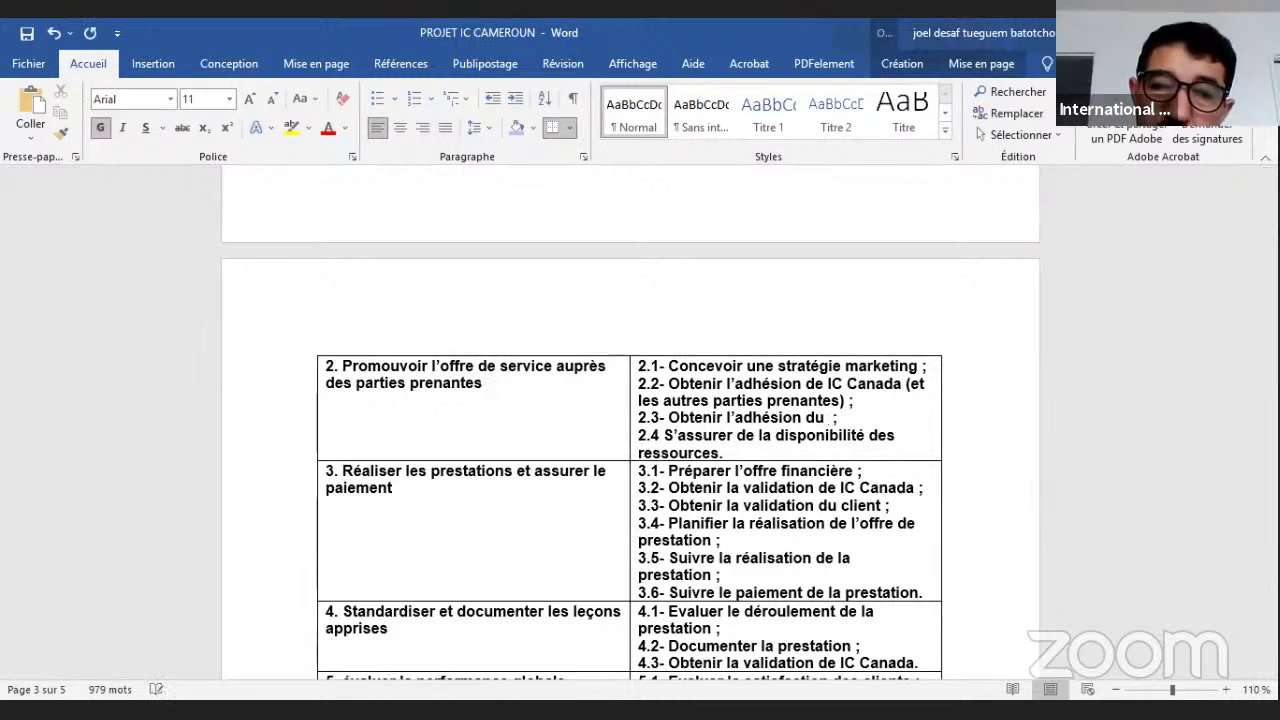
key("BackSpace")
key("BackSpace")
key("BackSpace")
key("BackSpace")
key("BackSpace")
key("BackSpace")
key("BackSpace")
key("BackSpace")
key("BackSpace")
key("BackSpace")
key("BackSpace")
key("BackSpace")
key("BackSpace")
key("BackSpace")
key("BackSpace")
key("BackSpace")
key("BackSpace")
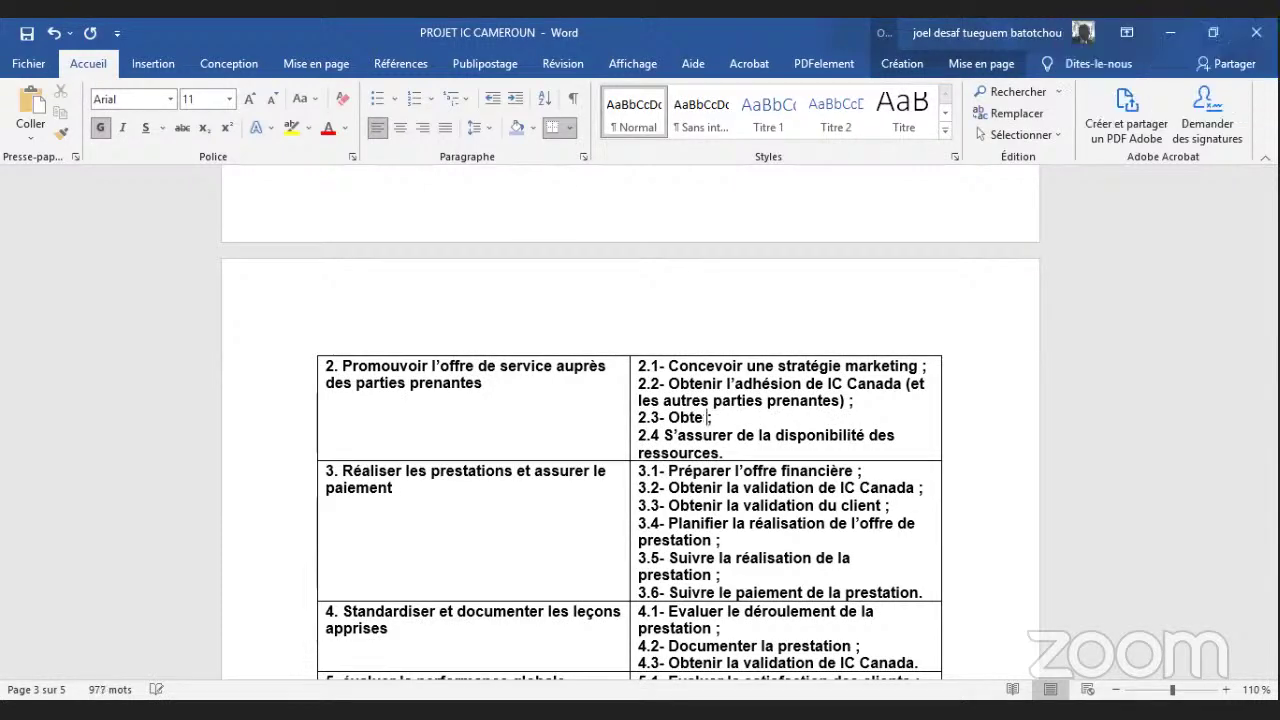
key("BackSpace")
key("BackSpace")
key("BackSpace")
key("BackSpace")
type("lancer ")
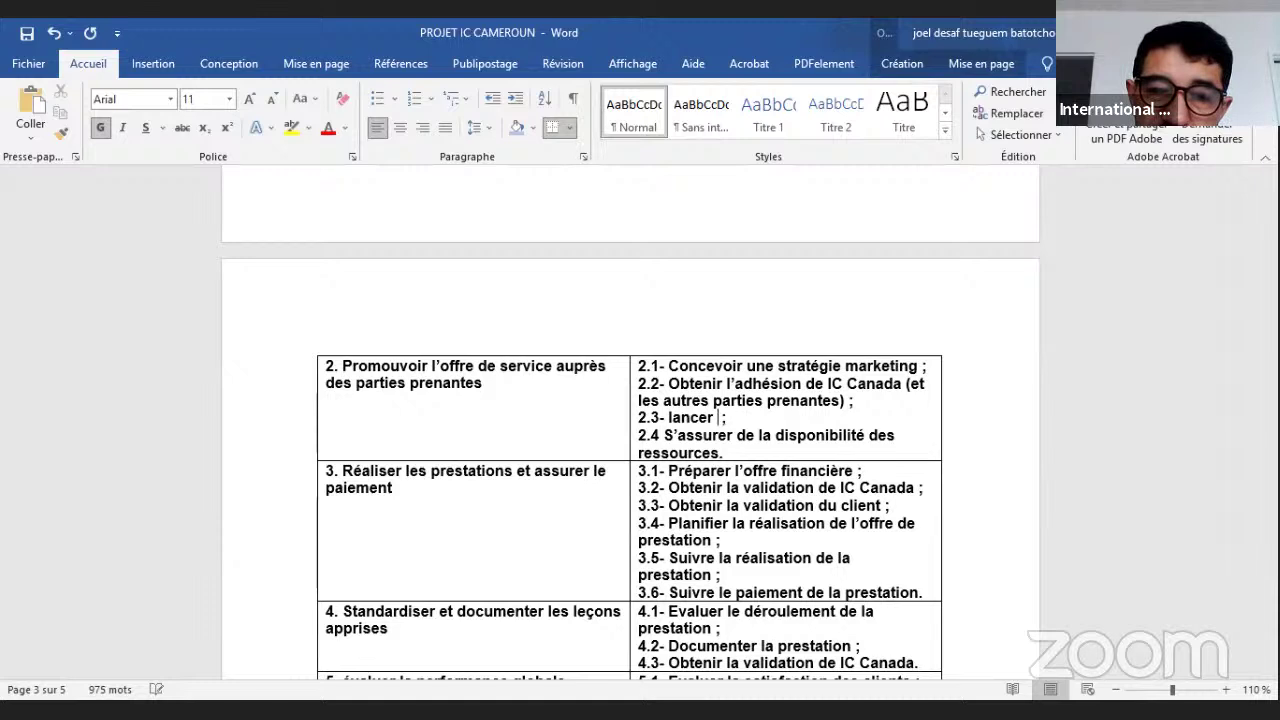
type("la promotion")
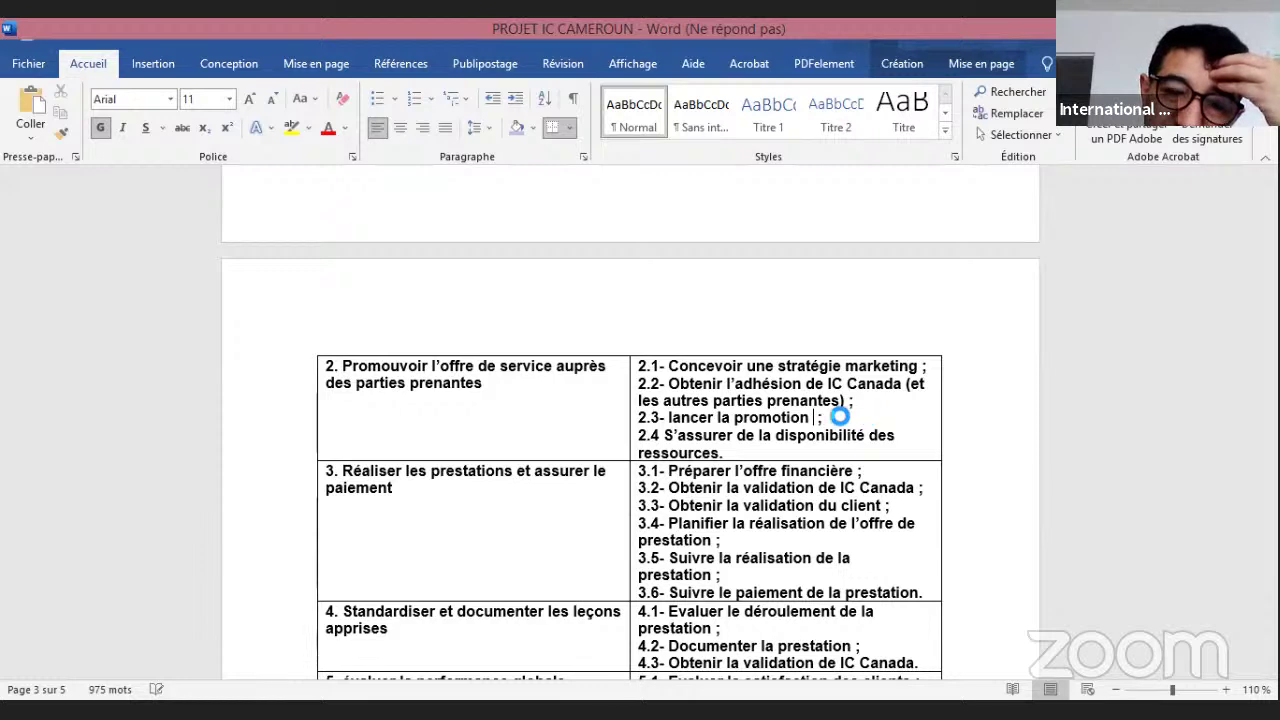
type("et obtenir")
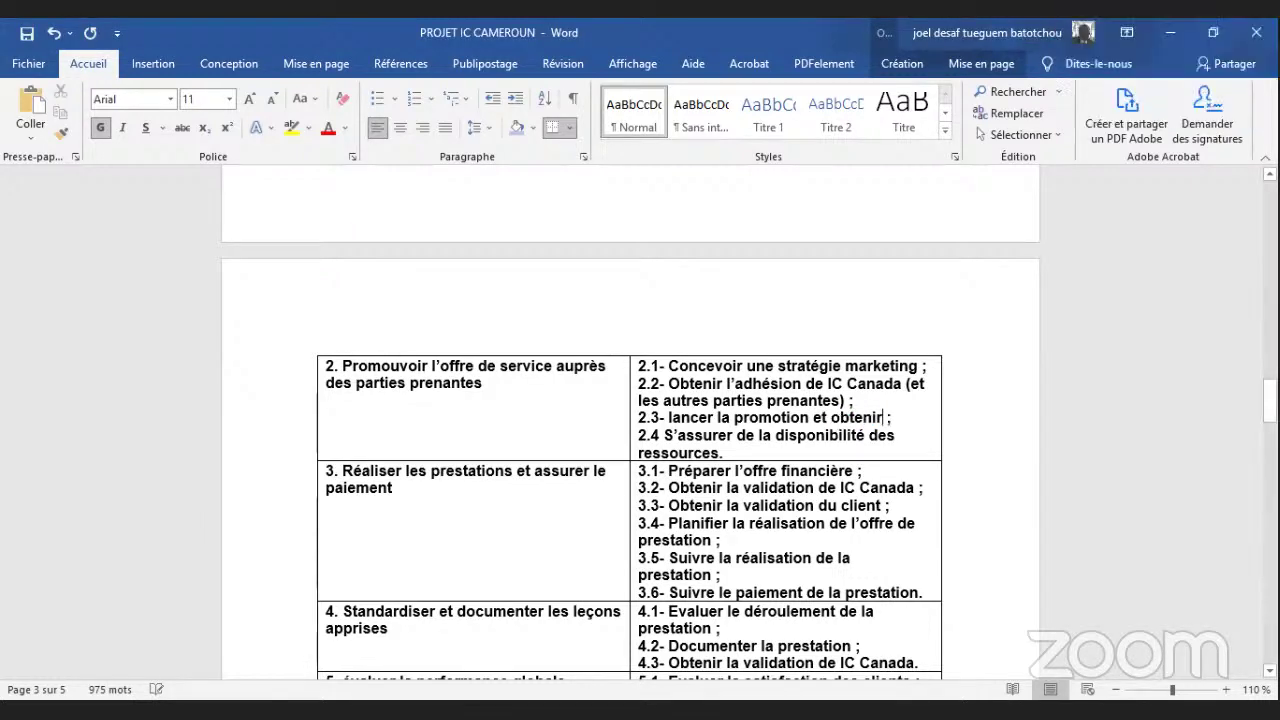
Replace "promotion et obtenir" in activity 2.3 with "stratégie marketing".
key("ctrl+BackSpace")
key("BackSpace")
key("BackSpace")
key("BackSpace")
key("BackSpace")
key("BackSpace")
key("BackSpace")
key("BackSpace")
key("BackSpace")
key("BackSpace")
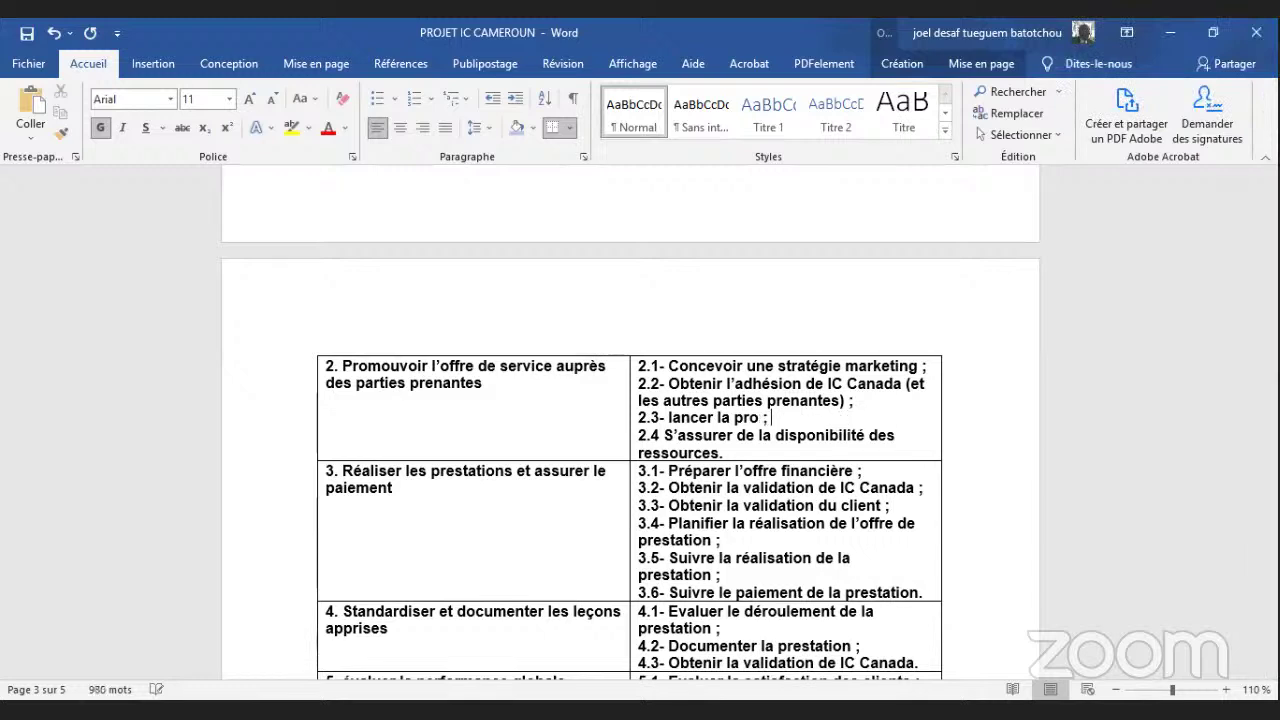
key("ctrl+BackSpace")
type("s")
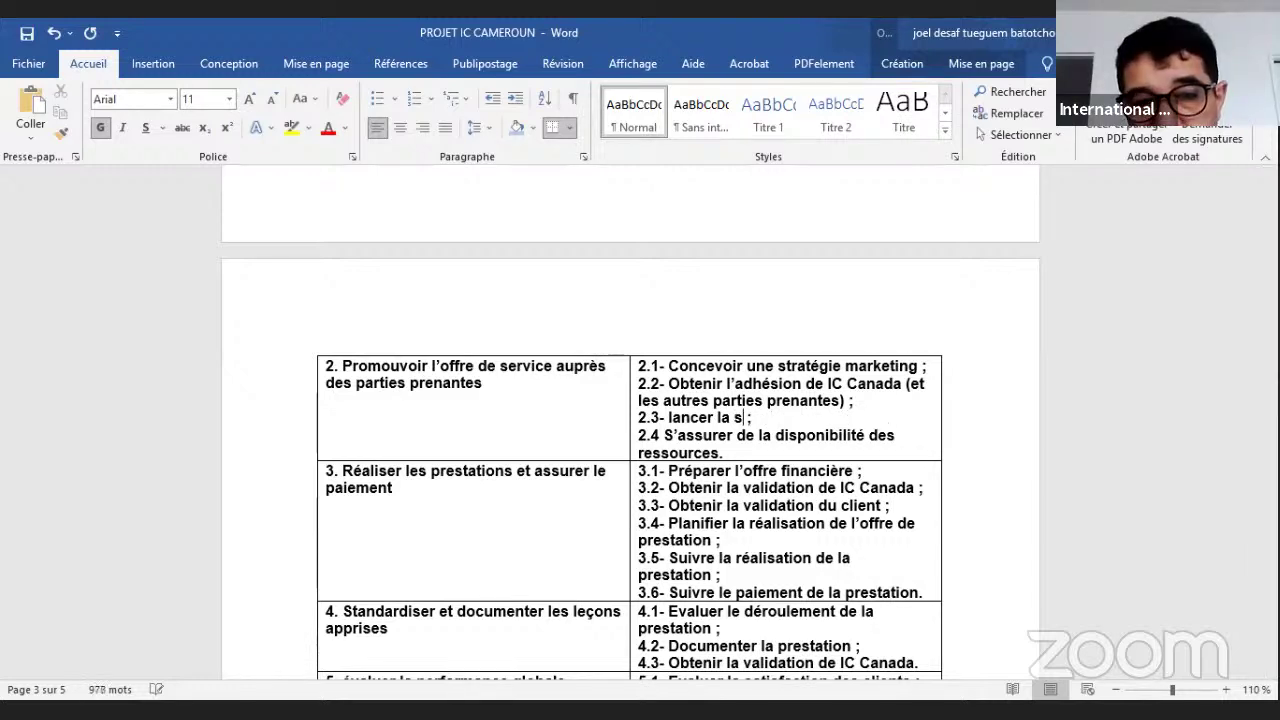
type("trat")
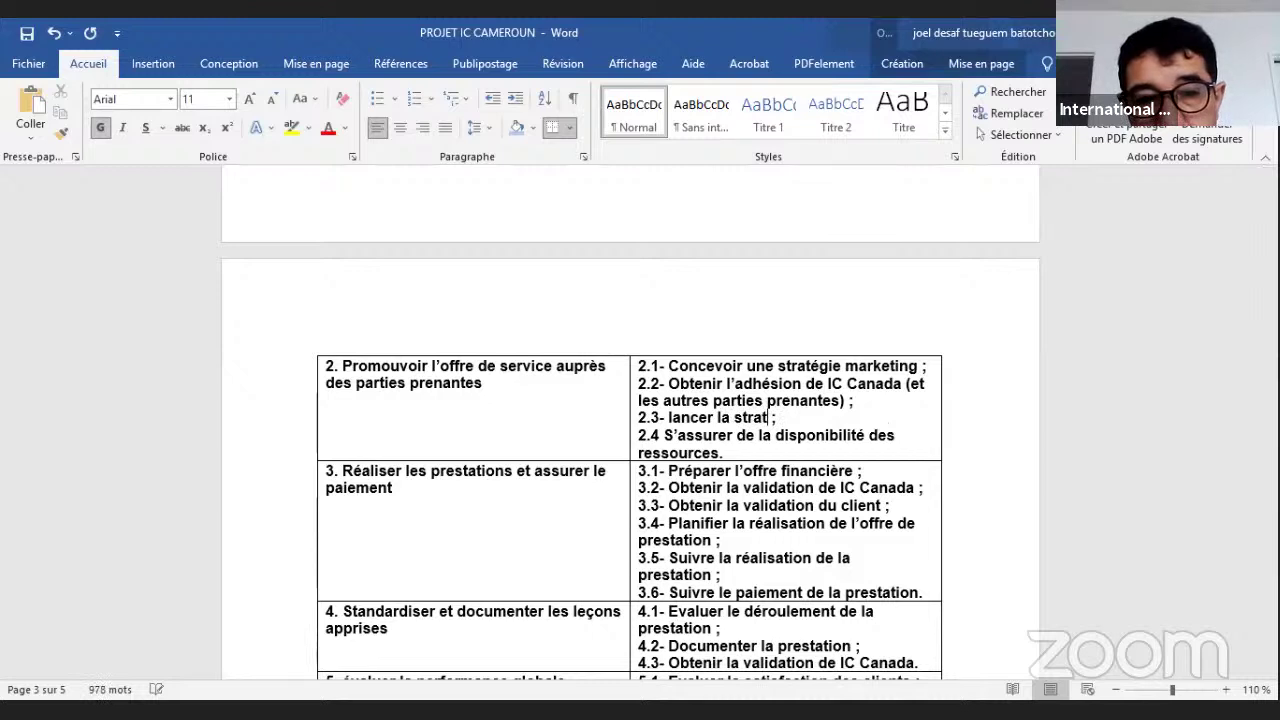
type("égie market")
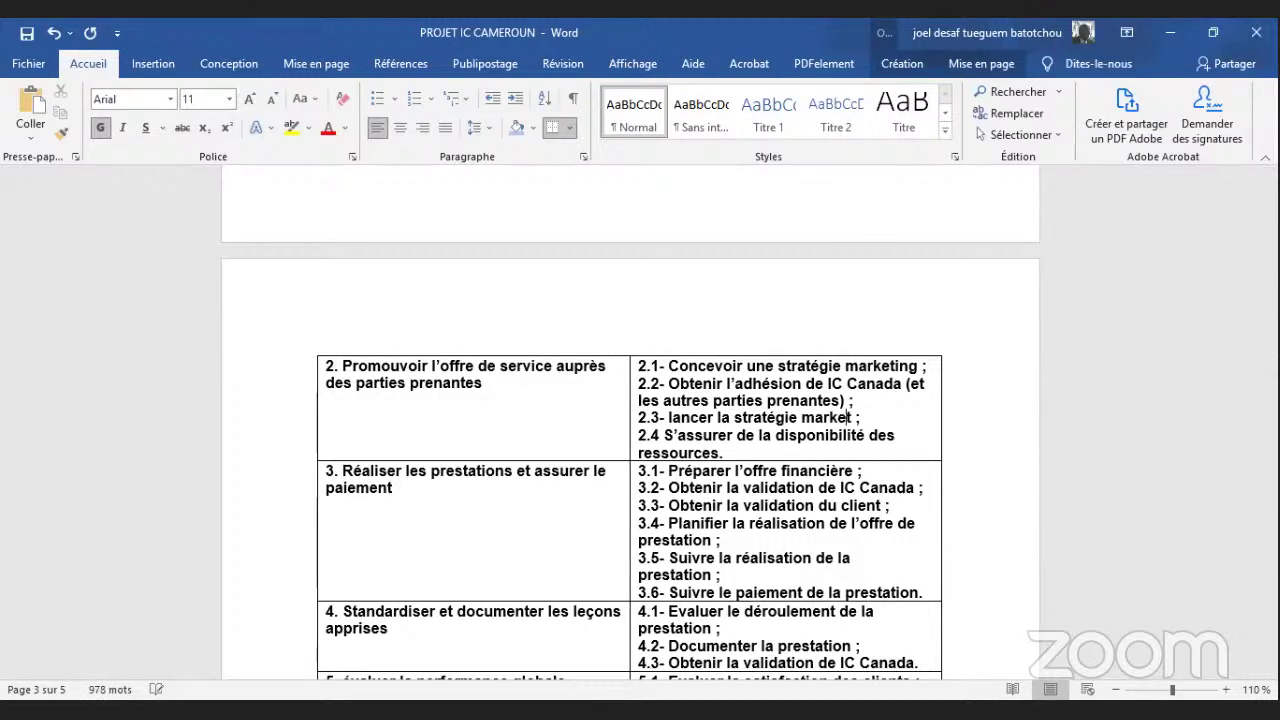
type("ing")
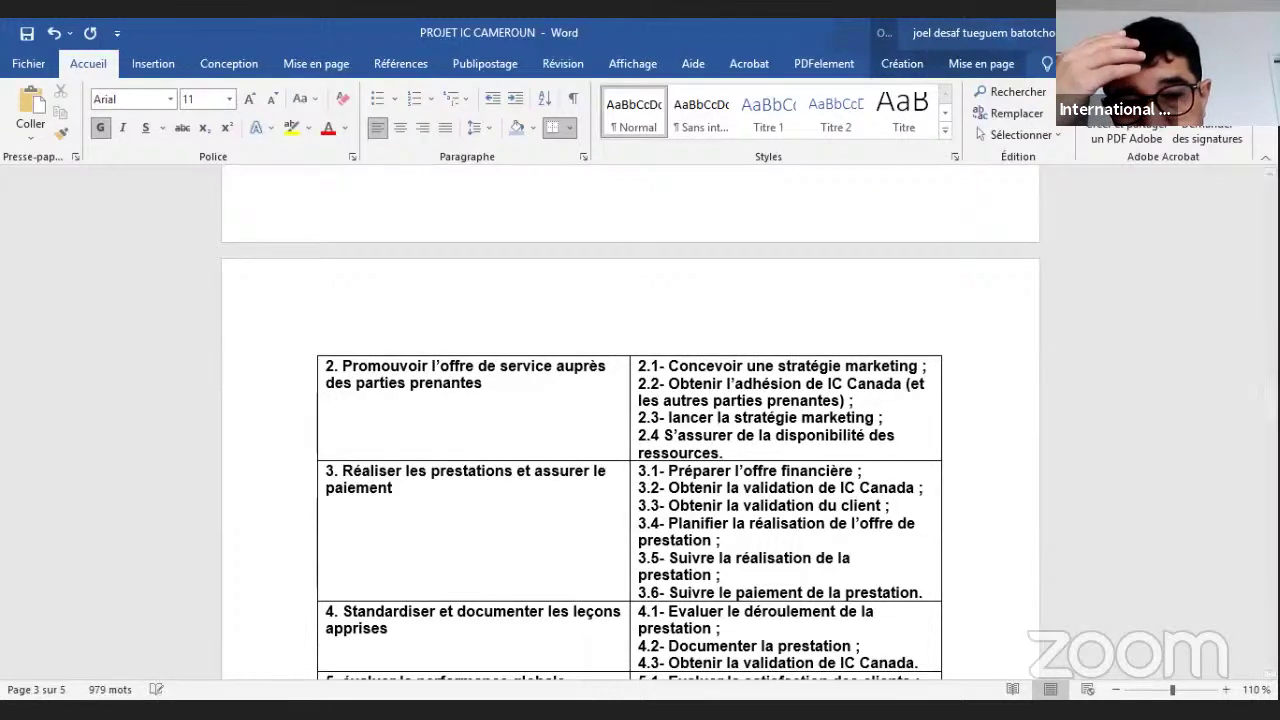
Expand activity 2.3 to read "lancer et suivre la stratégie marketing convenue ;".
type("et suivre")
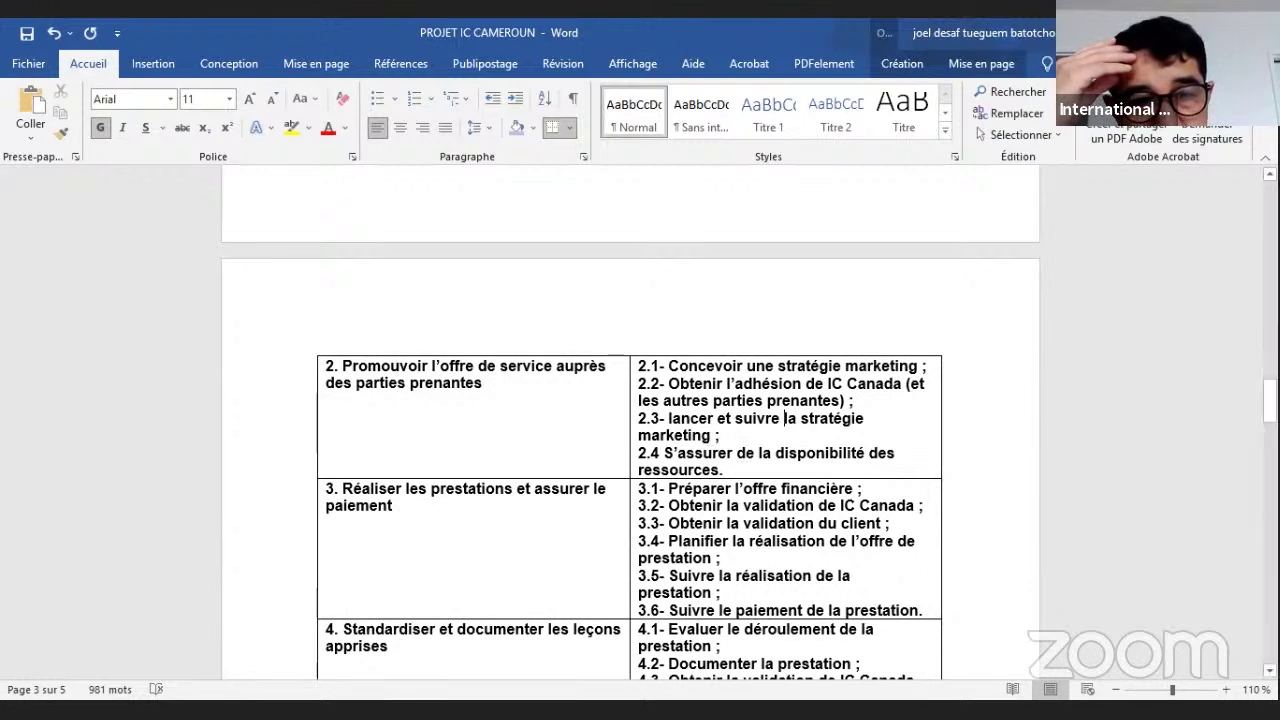
type("con")
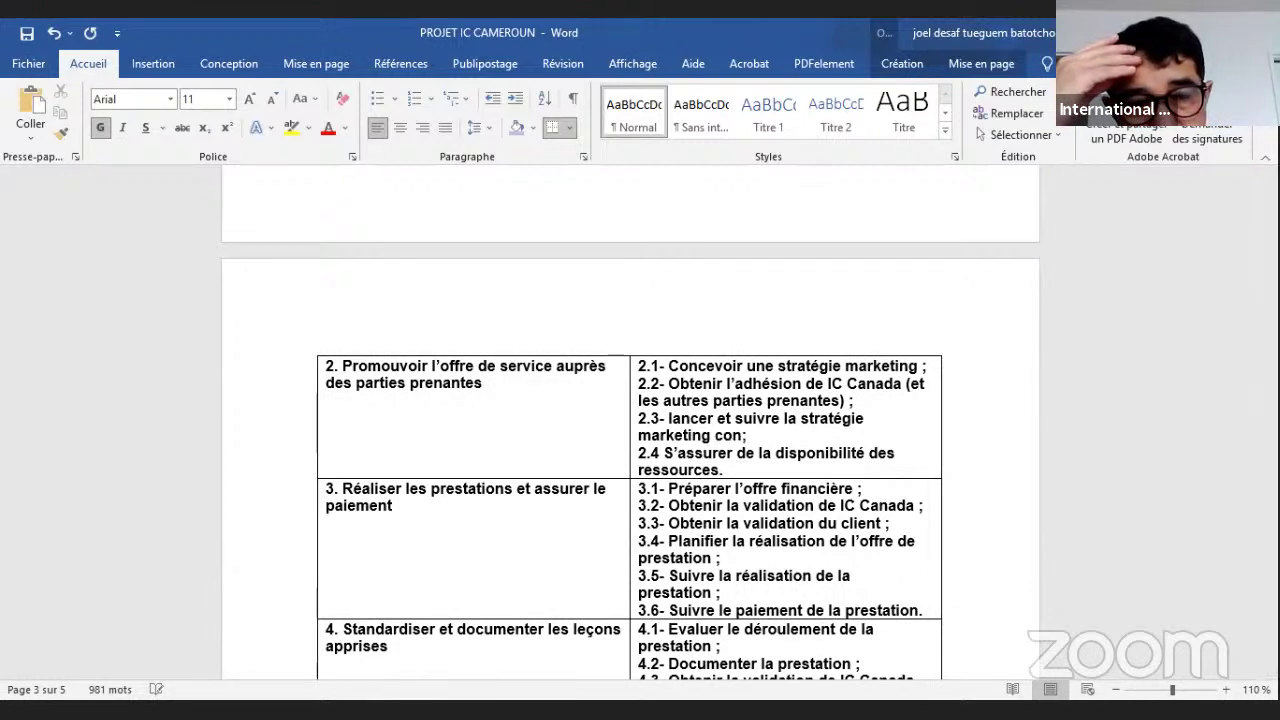
type("venue")
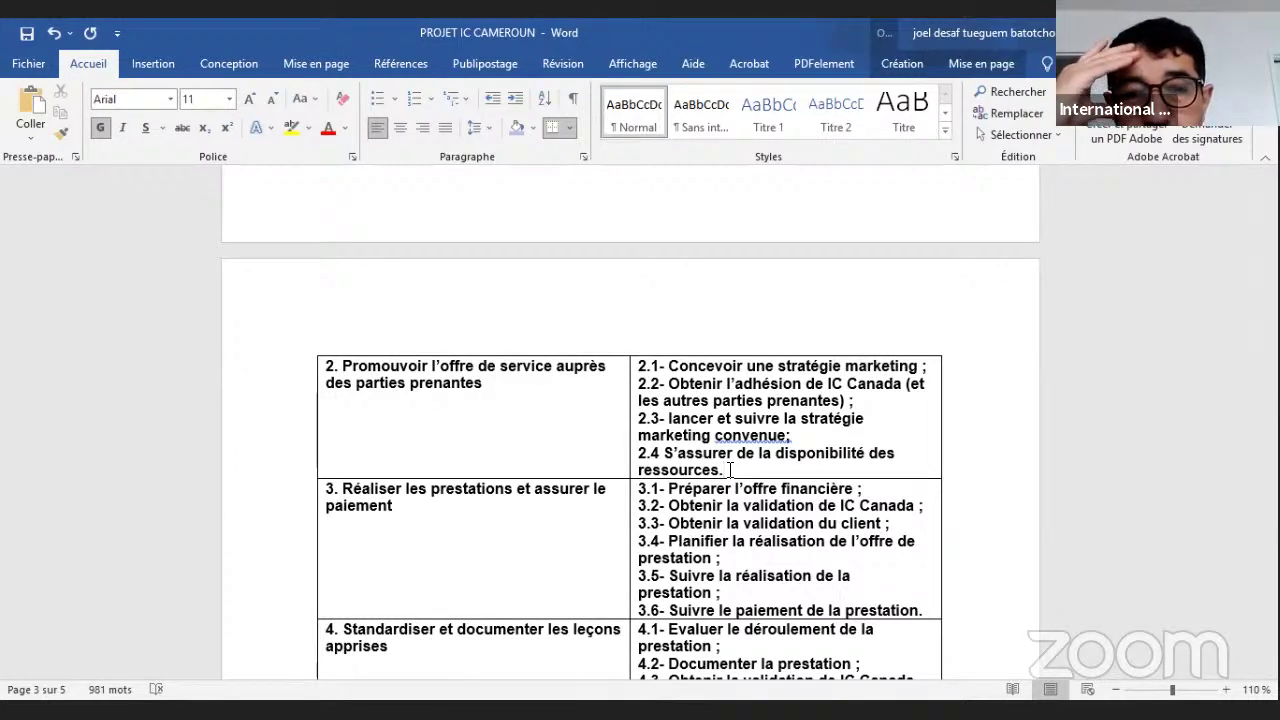
left_click(786, 435)
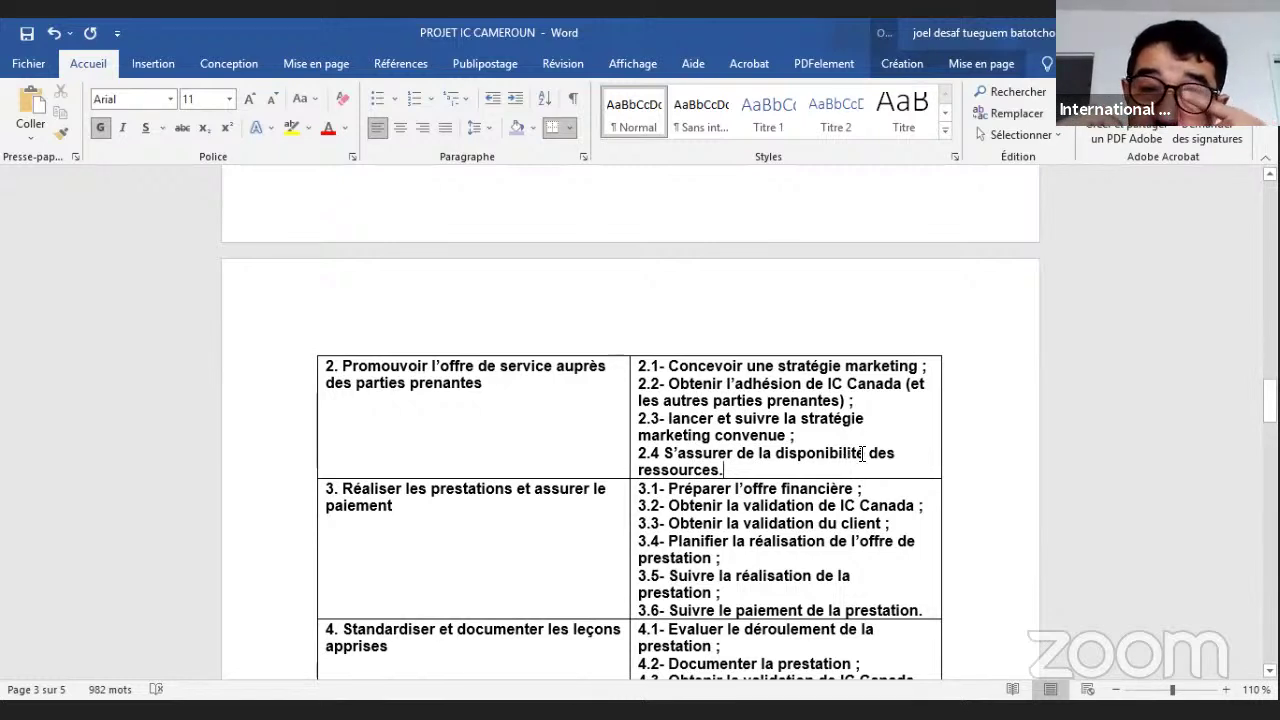
Delete "de la disponibilité" from activity 2.4 and re-enter it before "des ressources" as "de la disponibl".
left_click(862, 453)
key("BackSpace")
key("BackSpace")
key("BackSpace")
key("BackSpace")
key("BackSpace")
key("BackSpace")
key("BackSpace")
key("BackSpace")
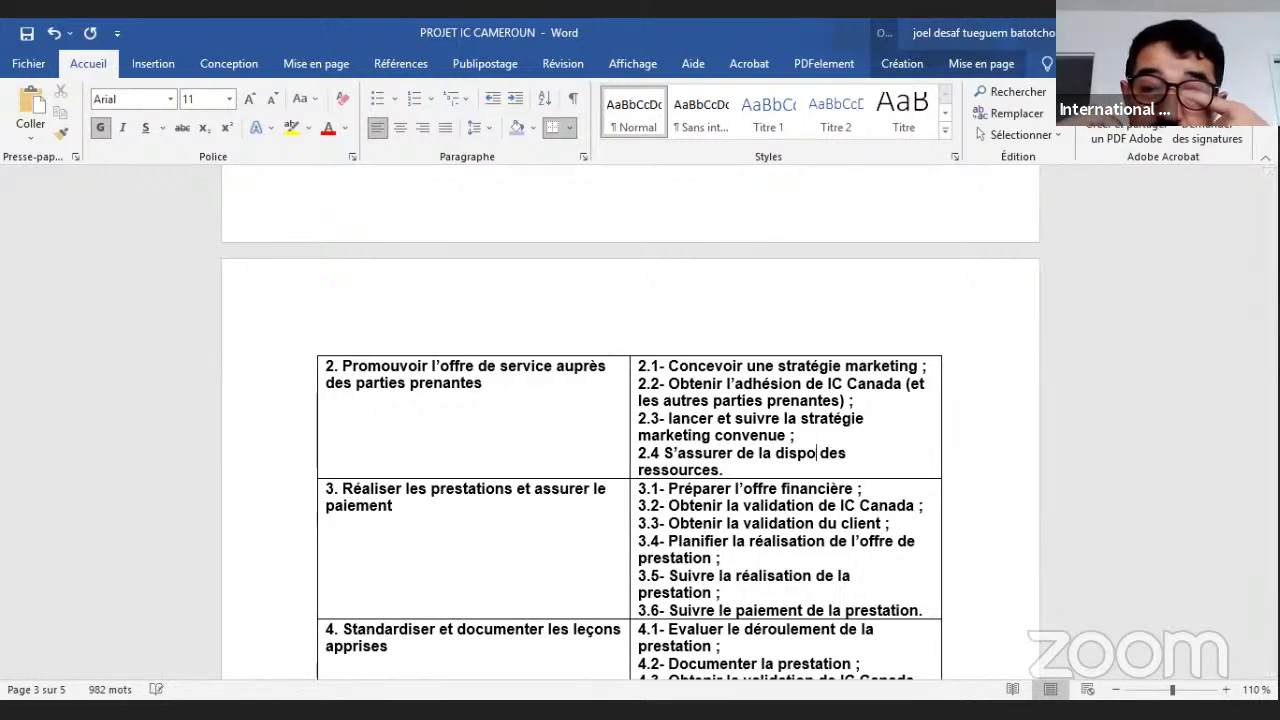
key("BackSpace")
key("BackSpace")
key("BackSpace")
key("BackSpace")
key("BackSpace")
key("BackSpace")
key("BackSpace")
key("BackSpace")
key("BackSpace")
key("BackSpace")
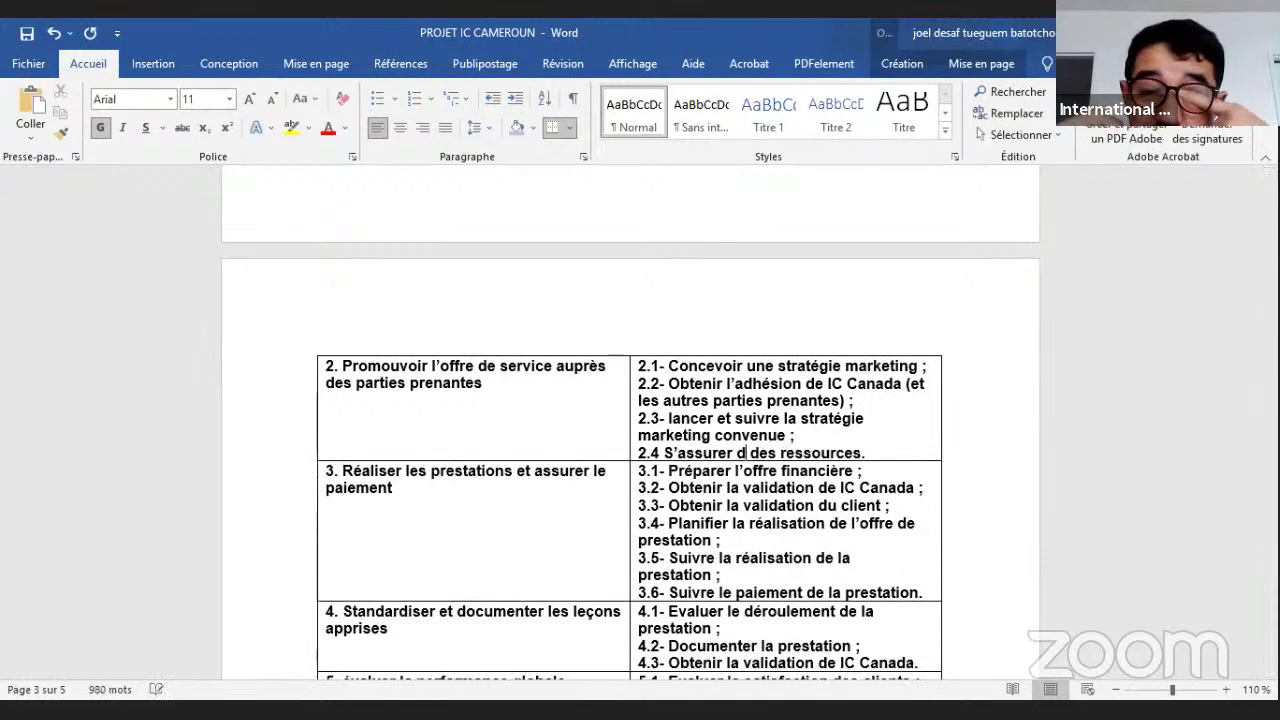
type("e")
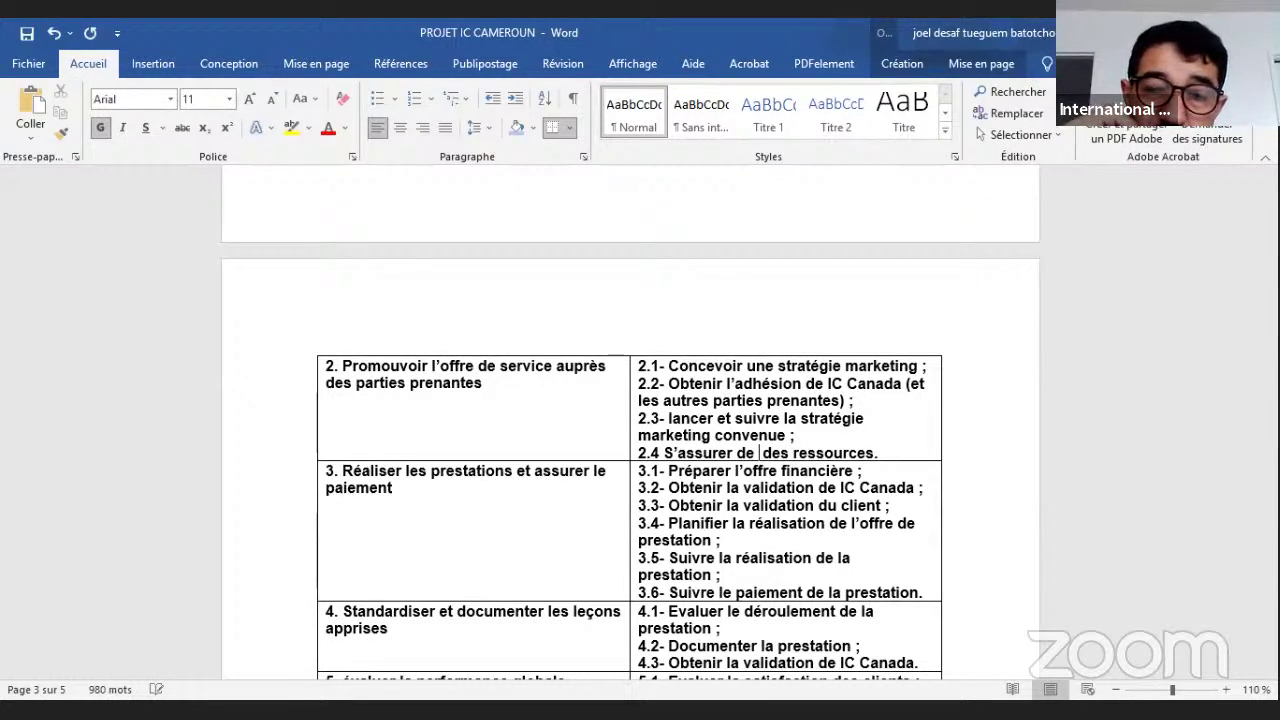
type("la disponibl")
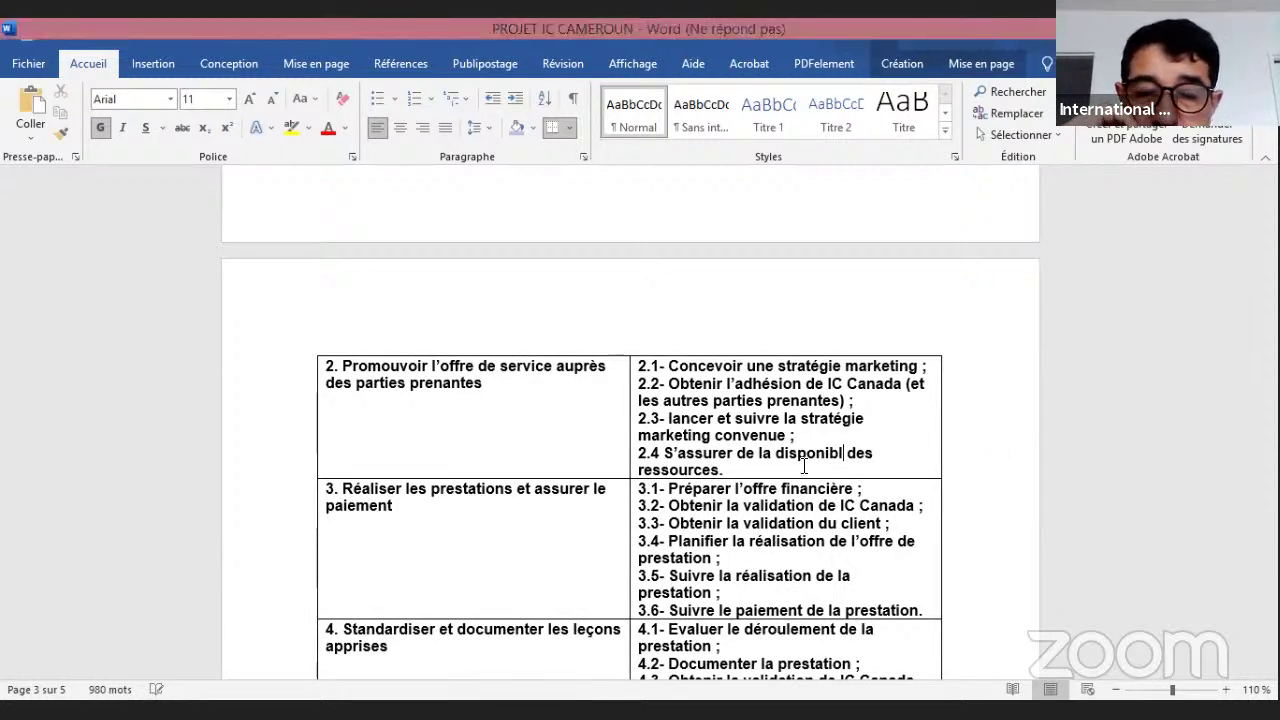
Insert "de l'adhésion et" after "S'assurer" in activity 2.4 and complete the truncated word as "disponibilité".
left_click(738, 453)
type("de ")
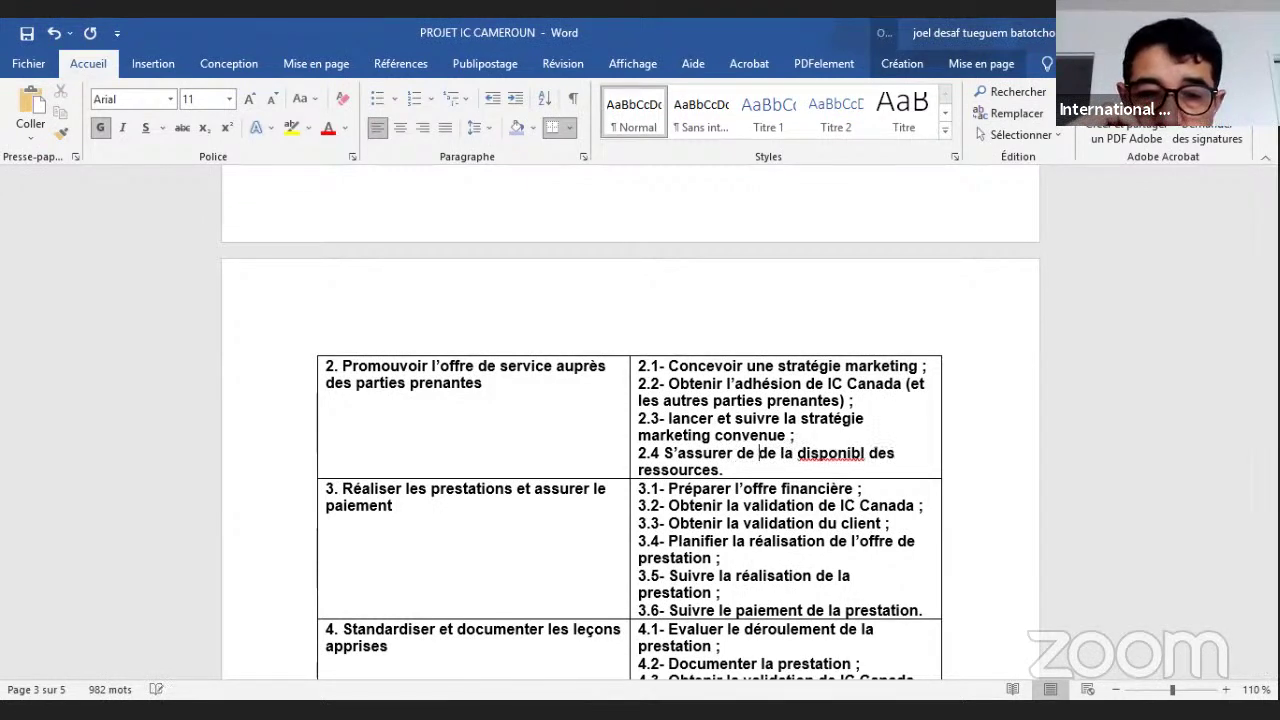
type("l")
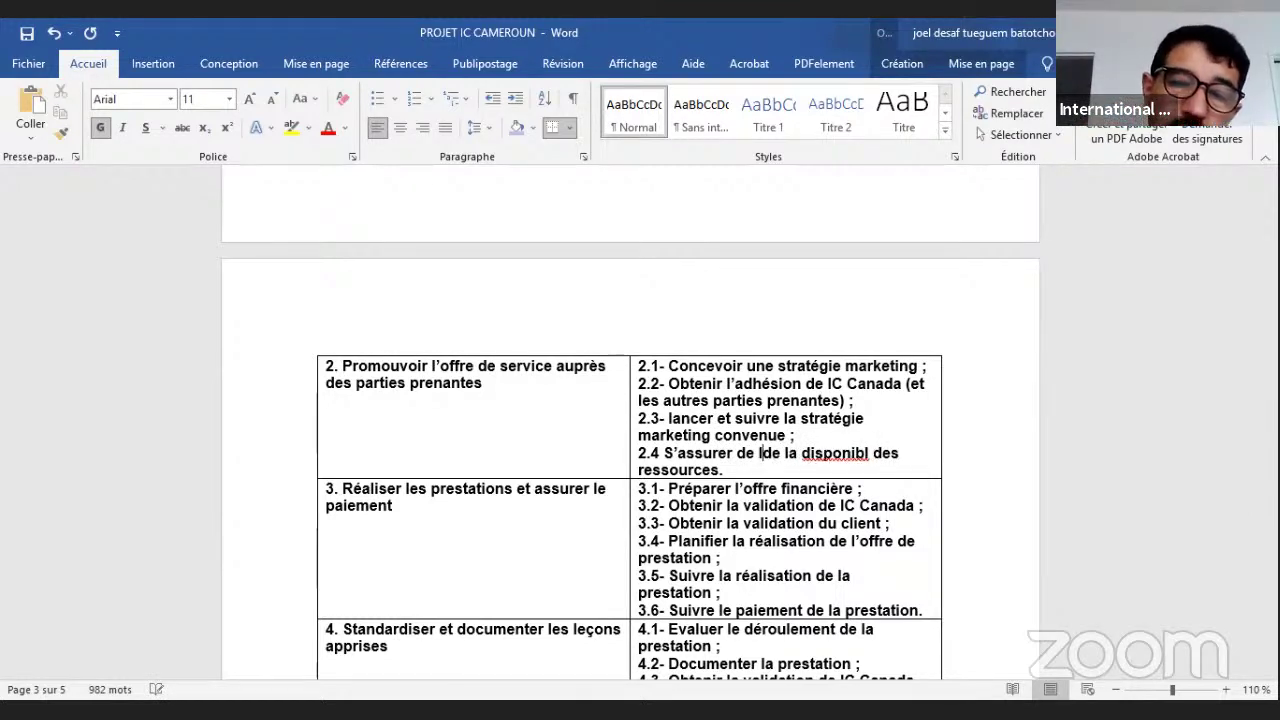
type("'adhésion et de")
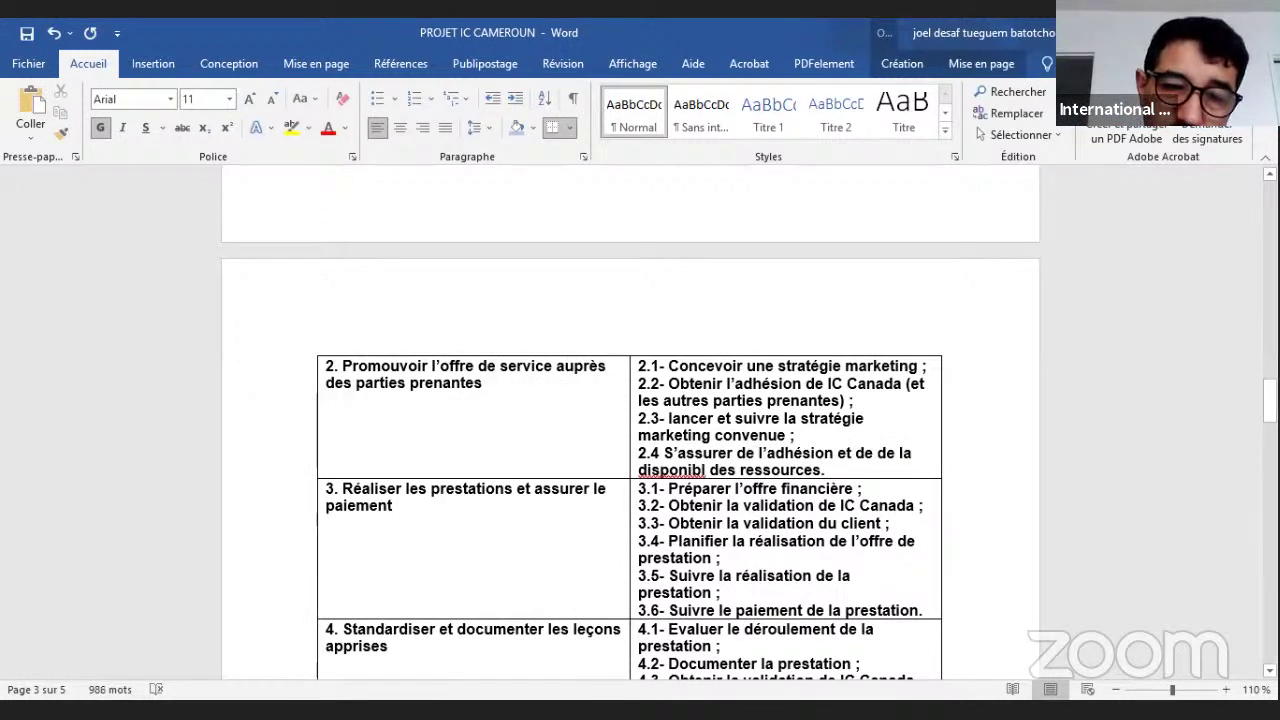
key("BackSpace")
key("BackSpace")
key("BackSpace")
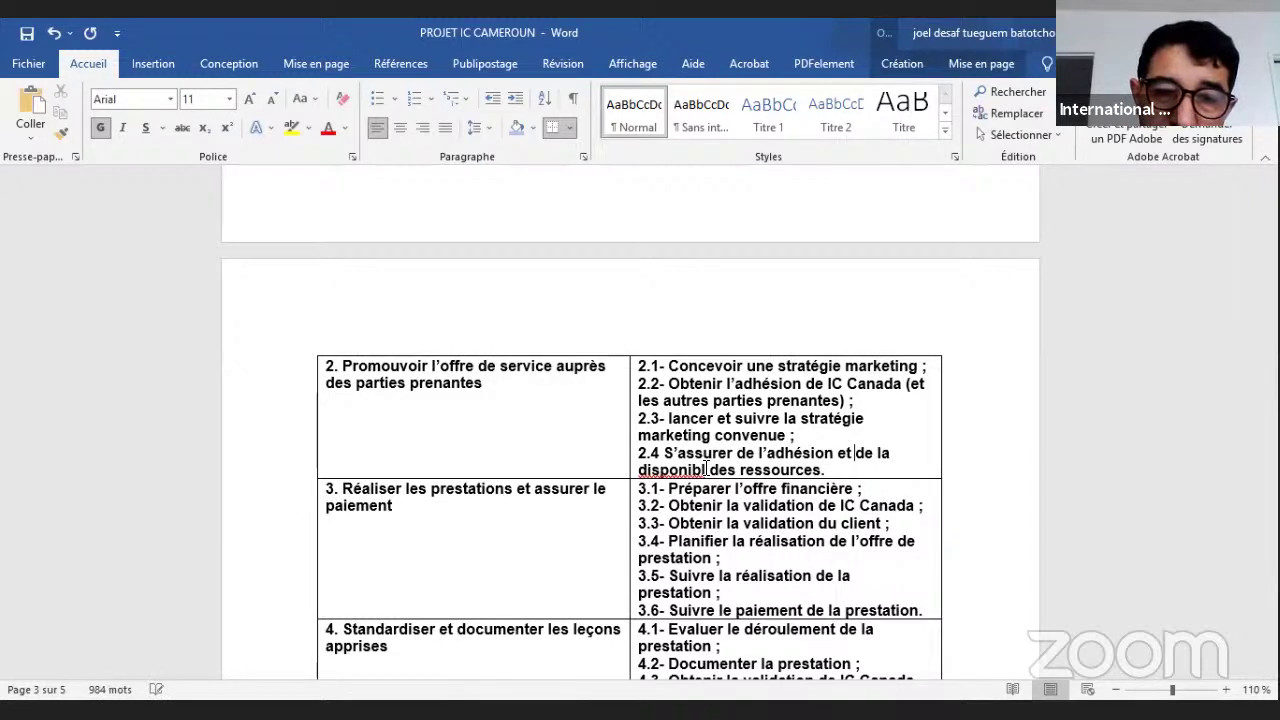
left_click(706, 468)
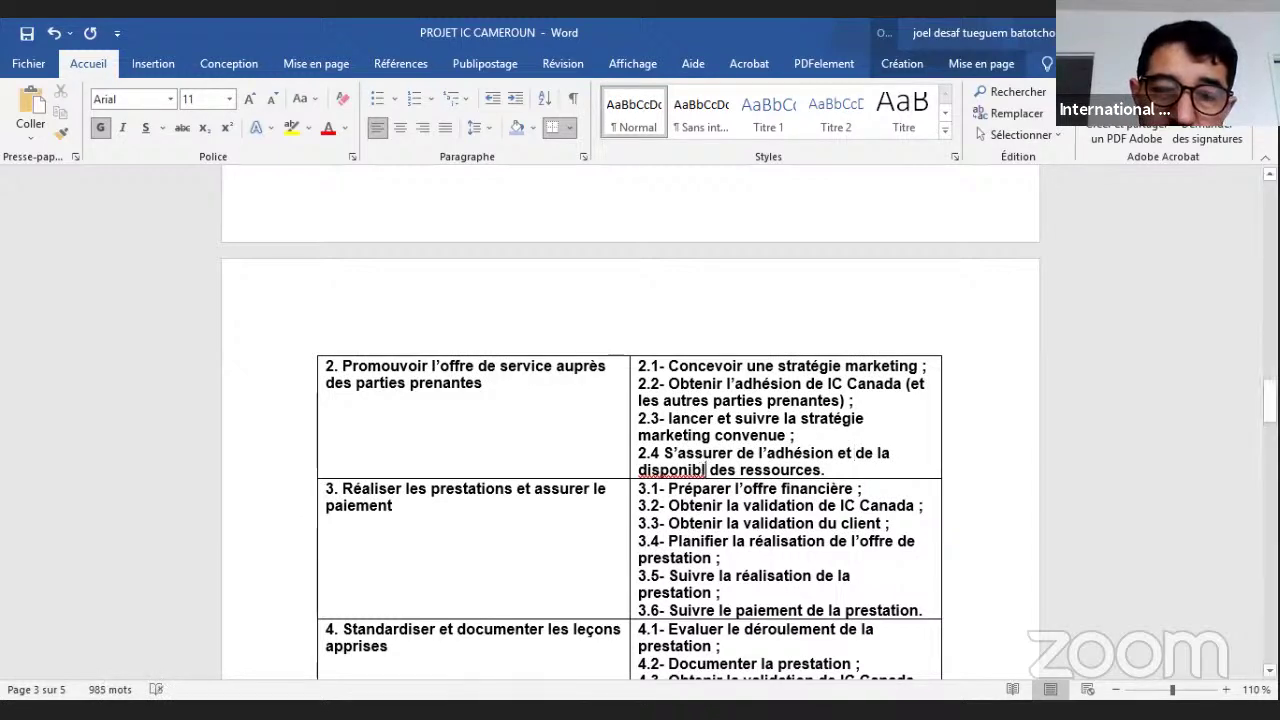
type("il")
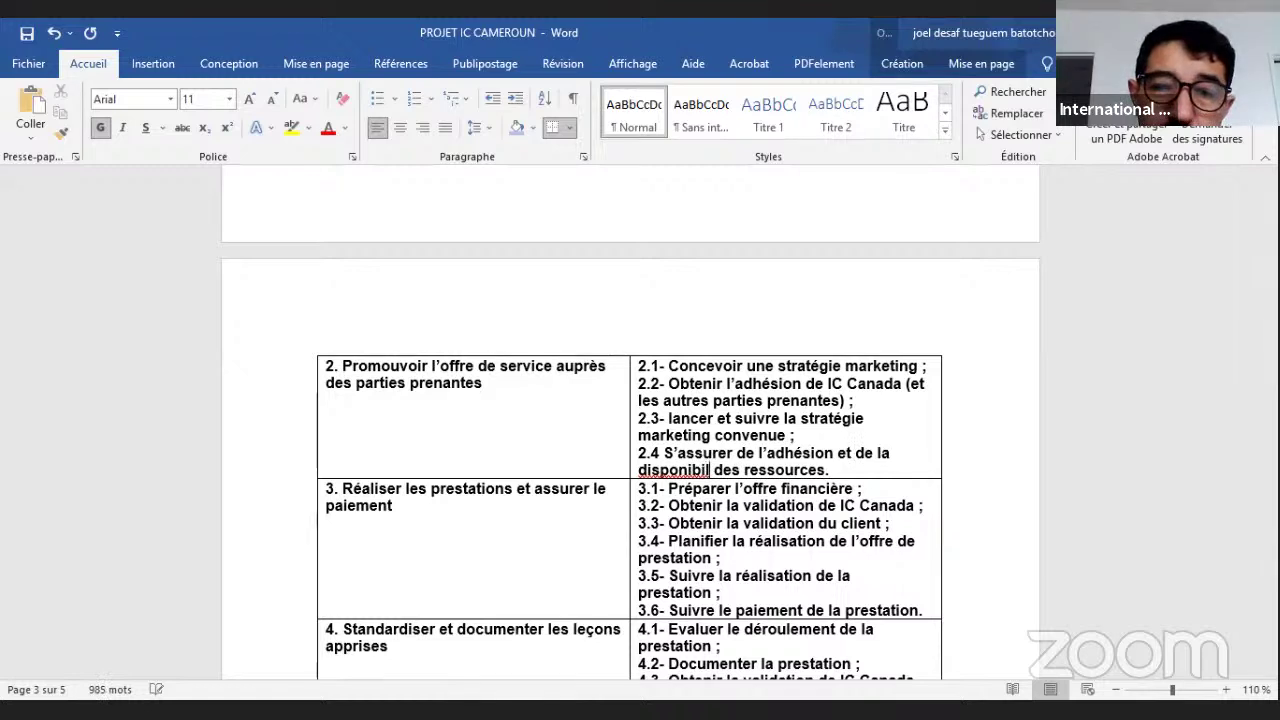
type("ité")
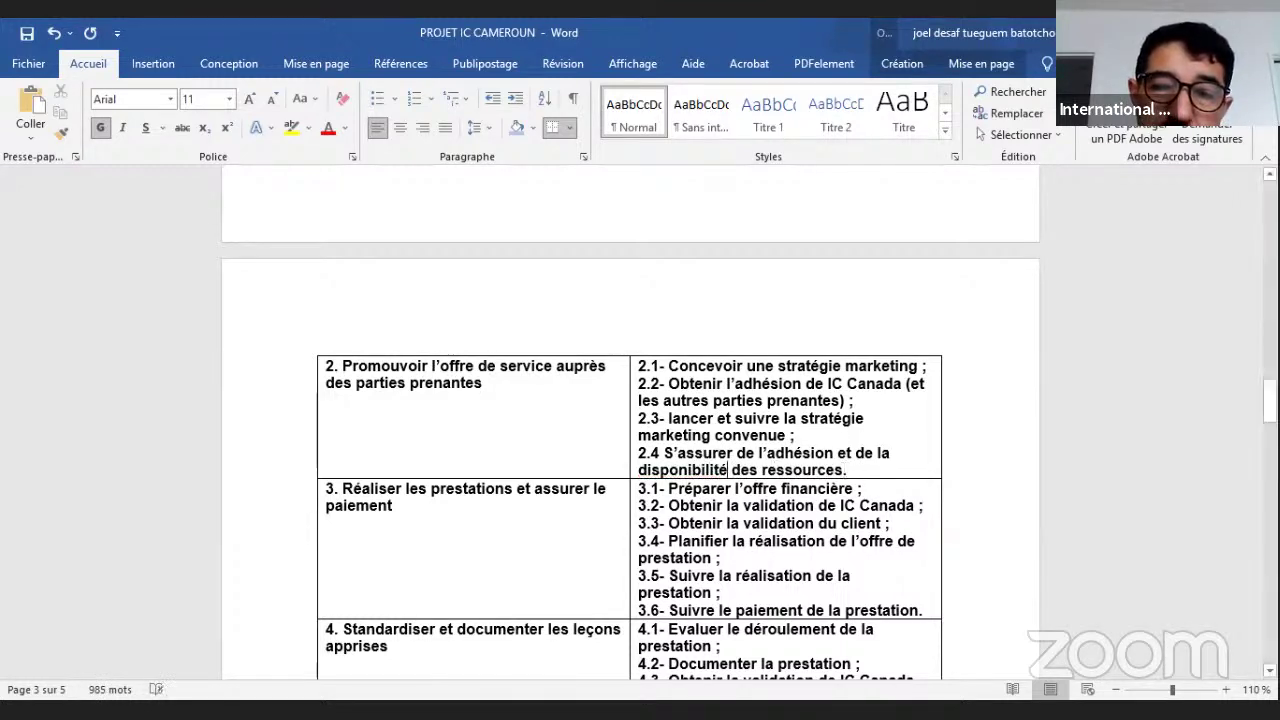
Add "qualifiées" after "ressources" in activity 2.4 and insert a hyphen after the activity number.
left_click(845, 469)
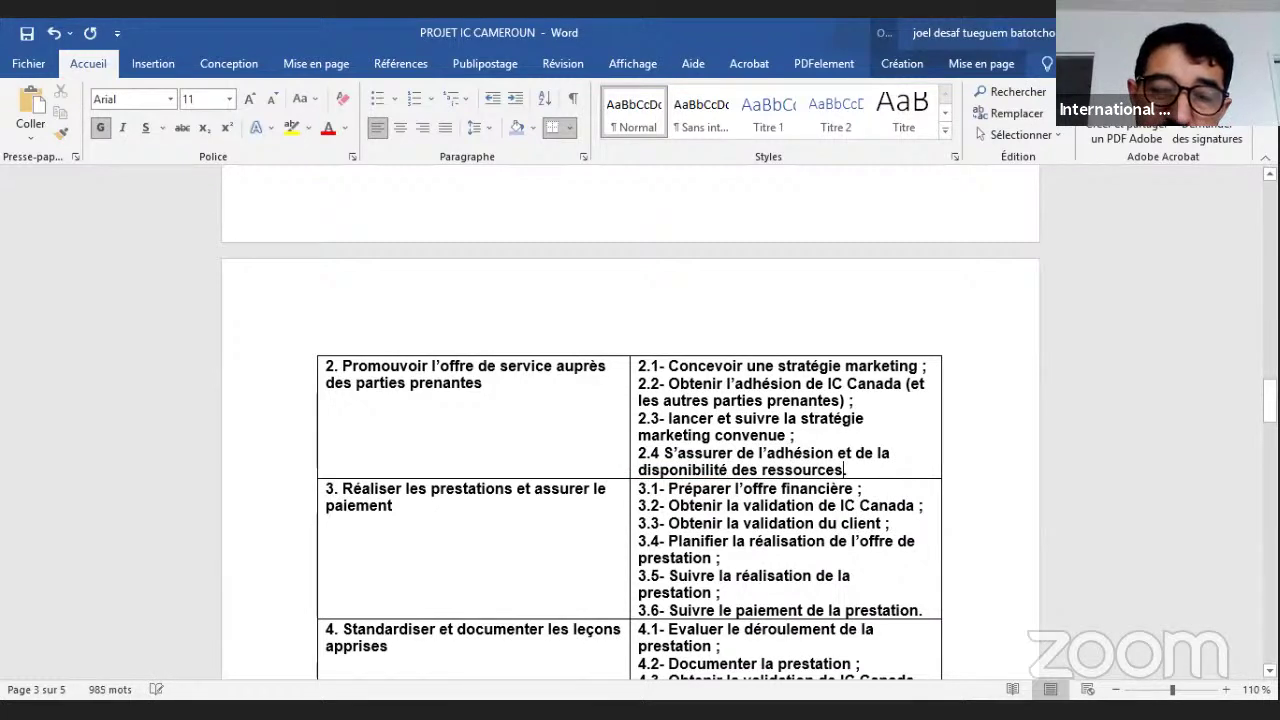
type("qy")
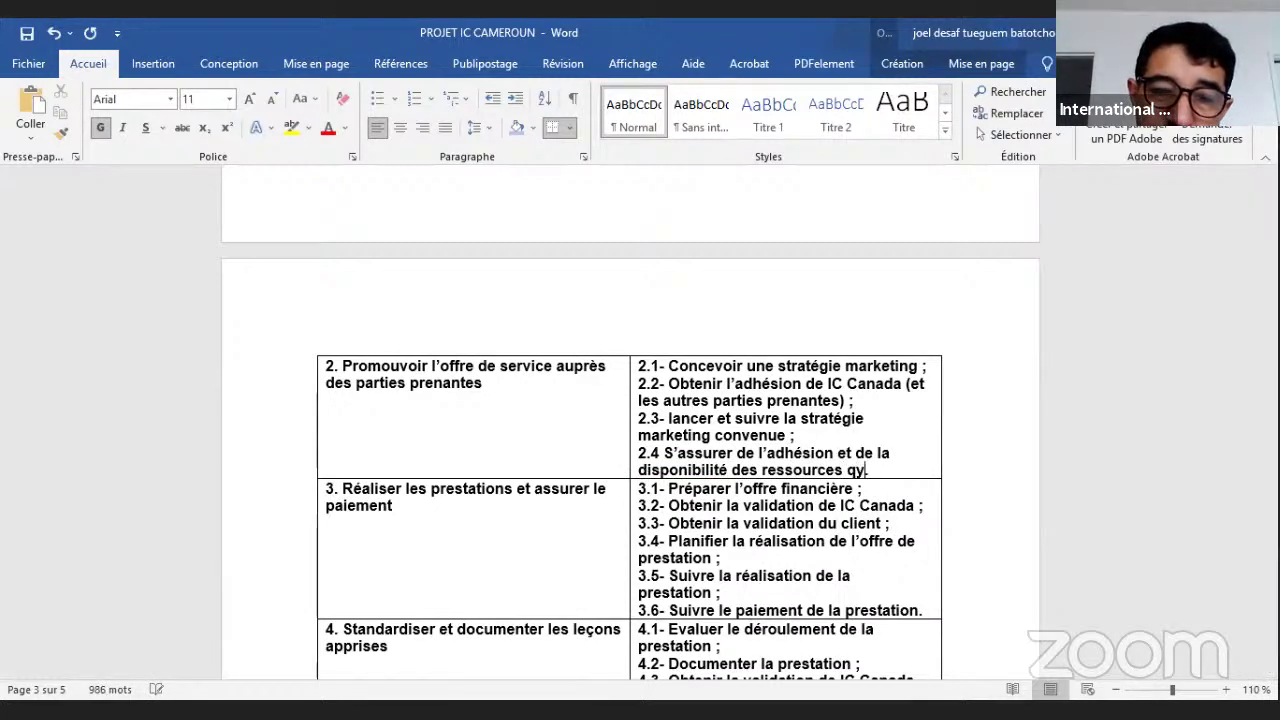
key("BackSpace")
type("ualifi")
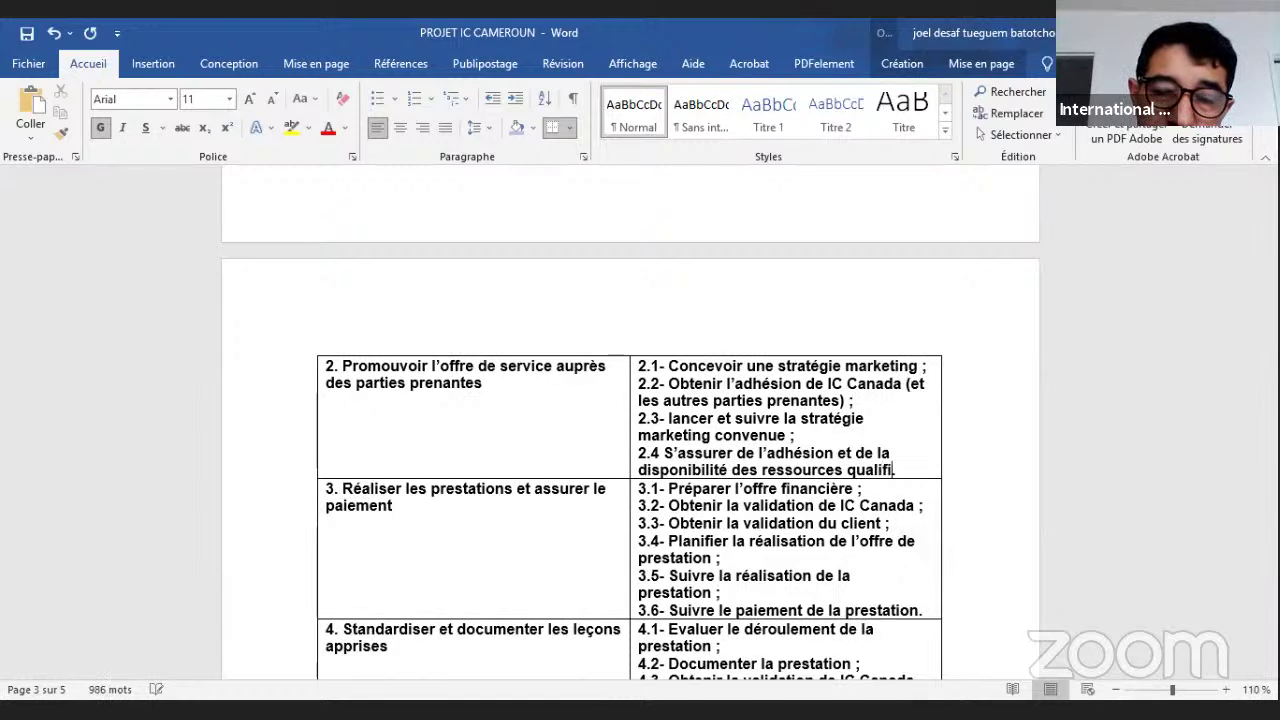
type("ées.")
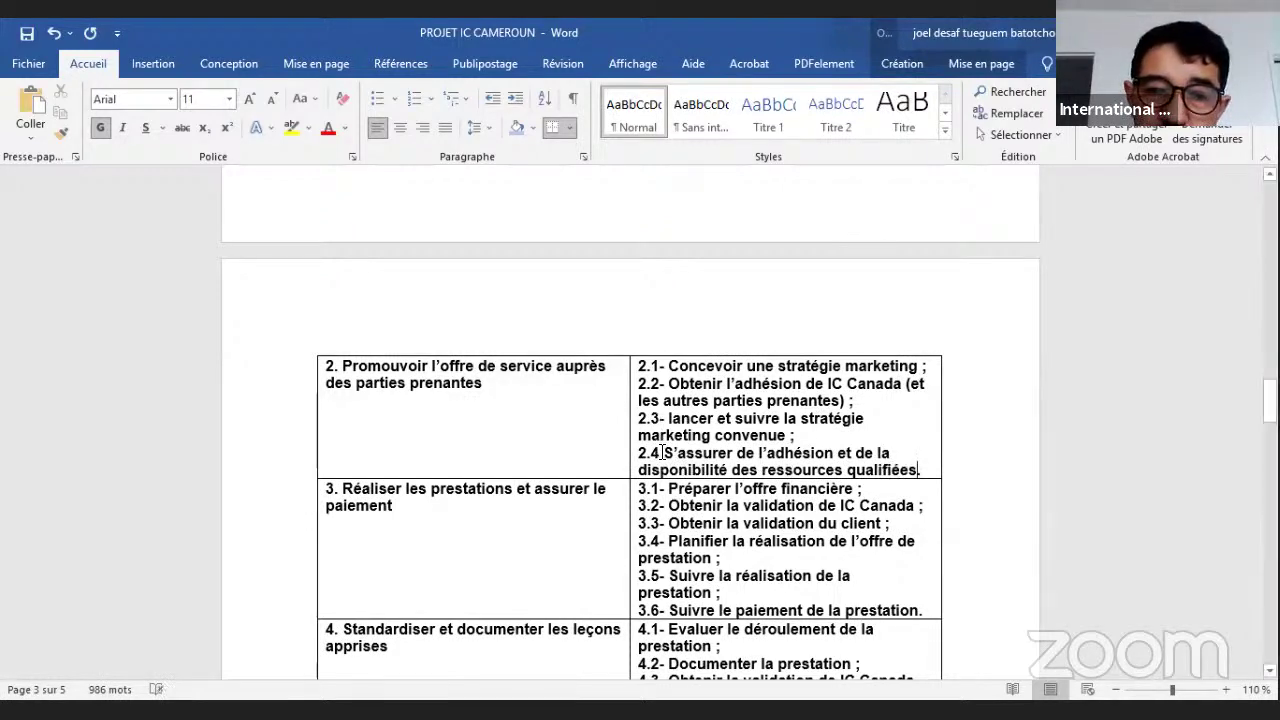
left_click(660, 452)
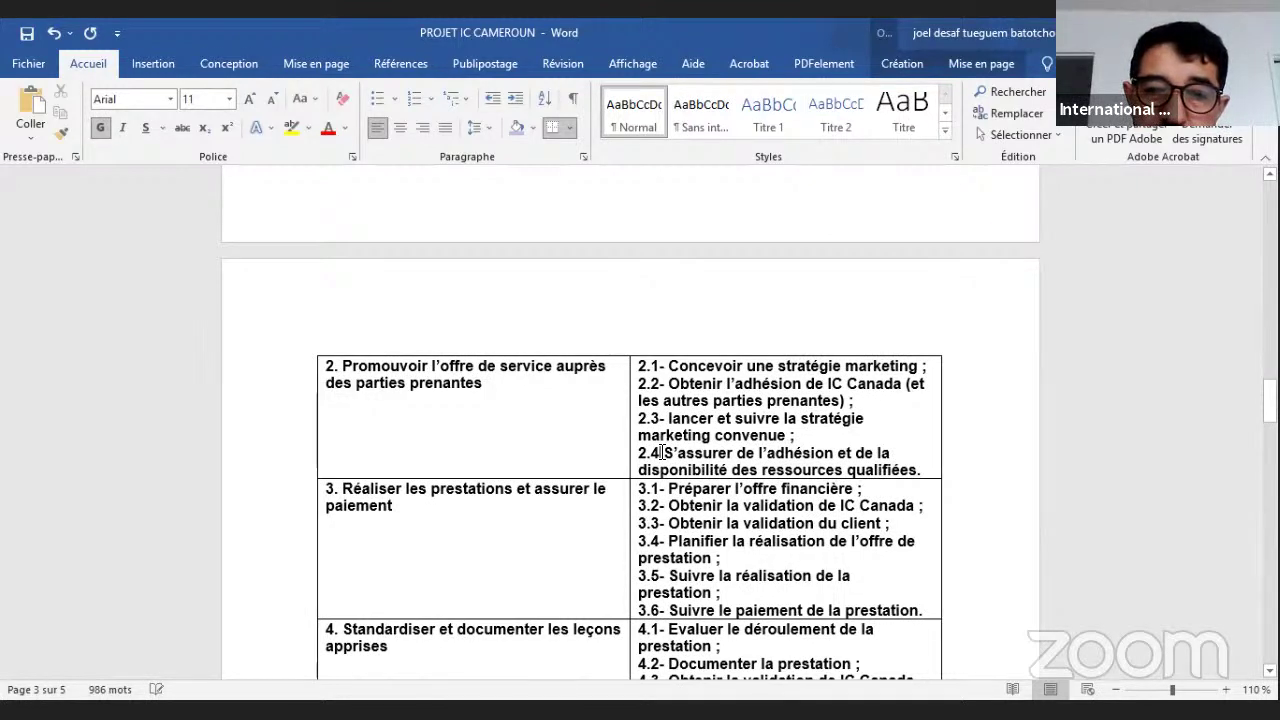
type("-")
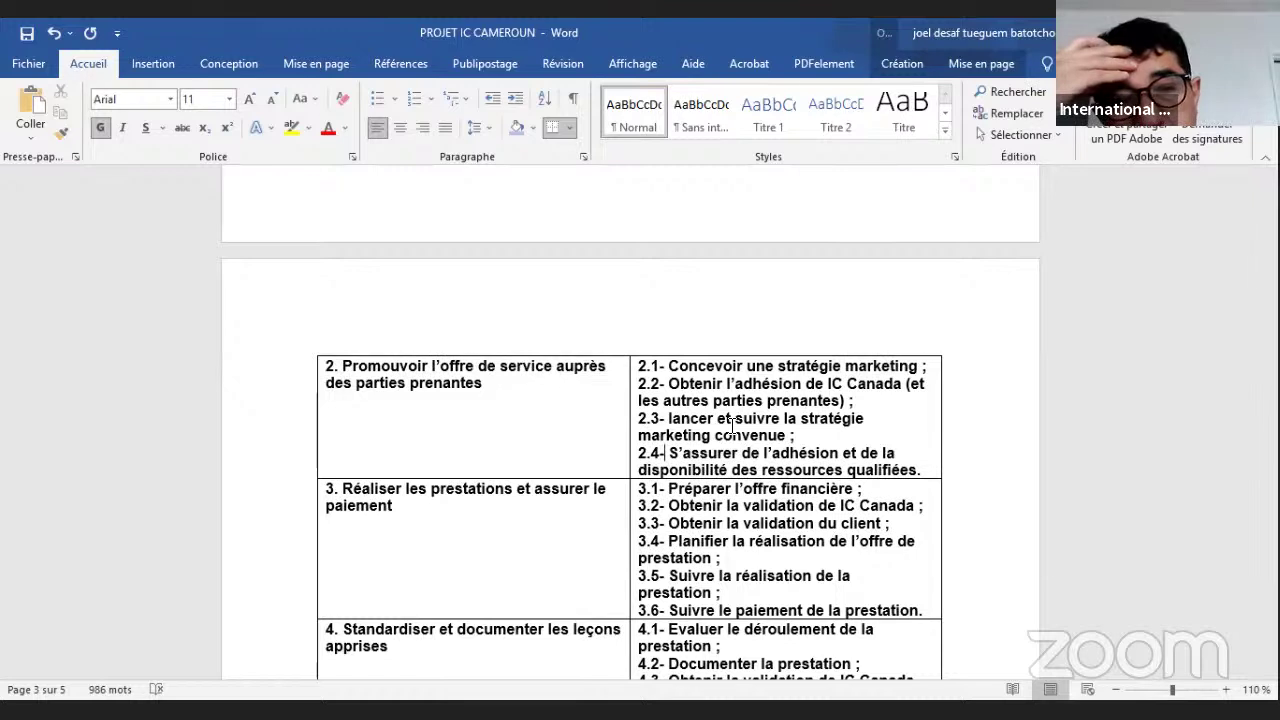
Swap the numbers of the last two activities in section 2, making the resources activity 2.3 and the marketing strategy launch 2.4.
left_click(659, 453)
key("BackSpace")
type("3")
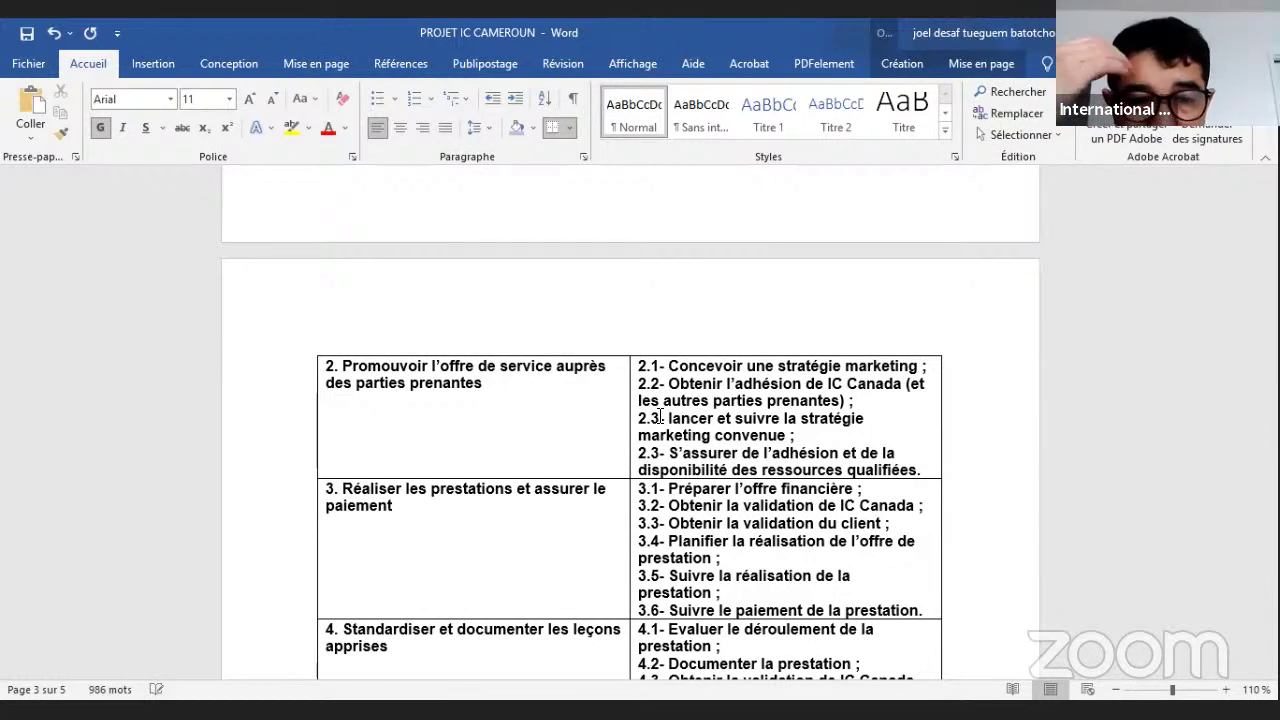
left_click(659, 417)
key("BackSpace")
type("4")
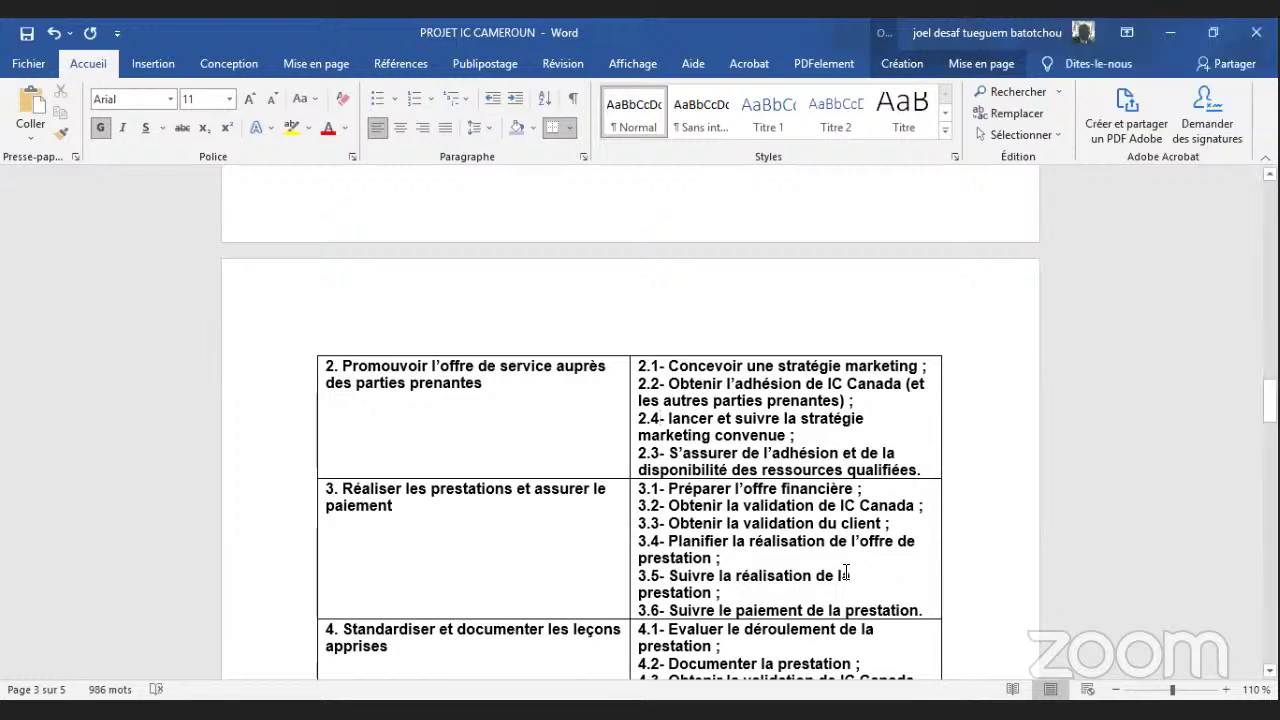
Replace "client" in activity 3.3 with "bon de command".
left_click(885, 523)
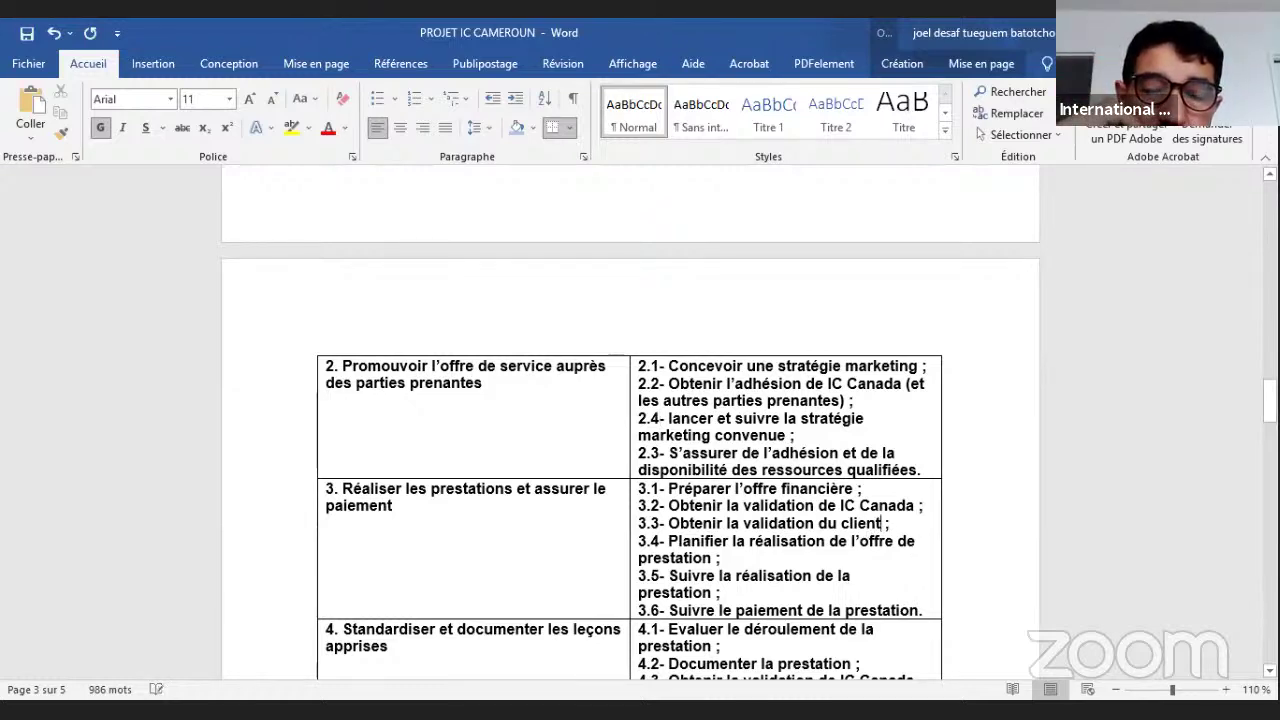
key("ctrl+BackSpace")
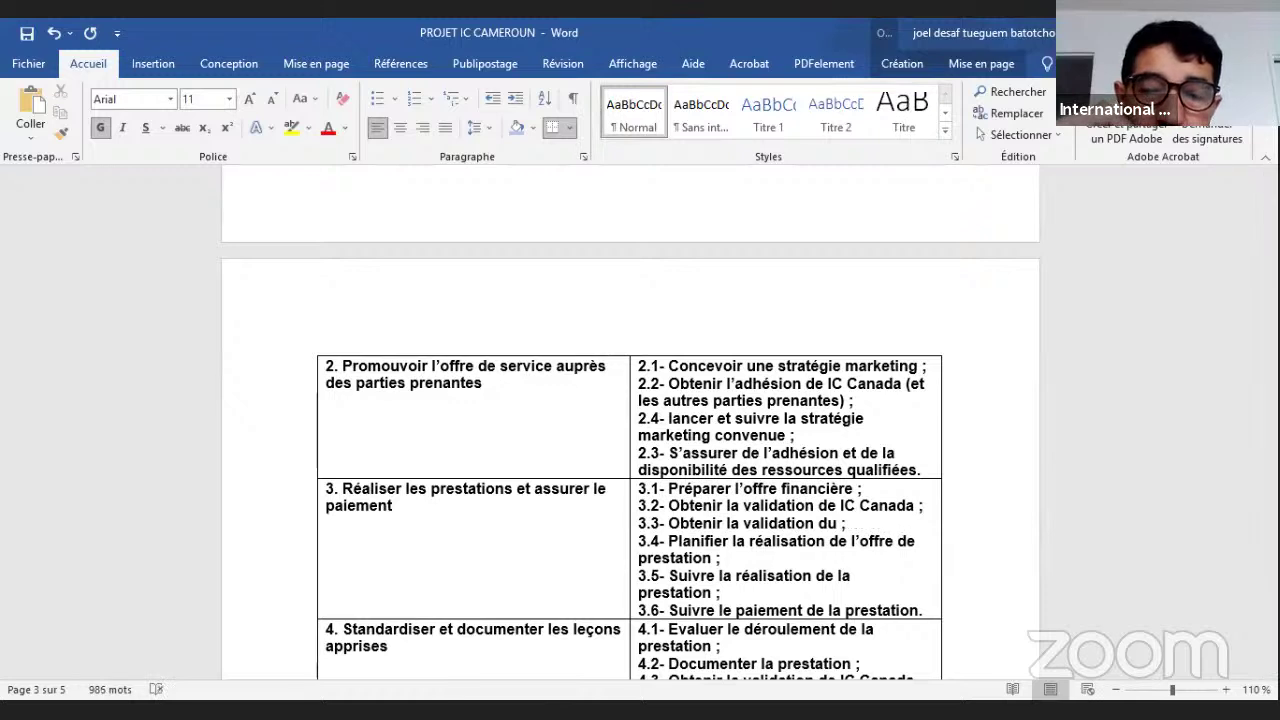
type("bon de co")
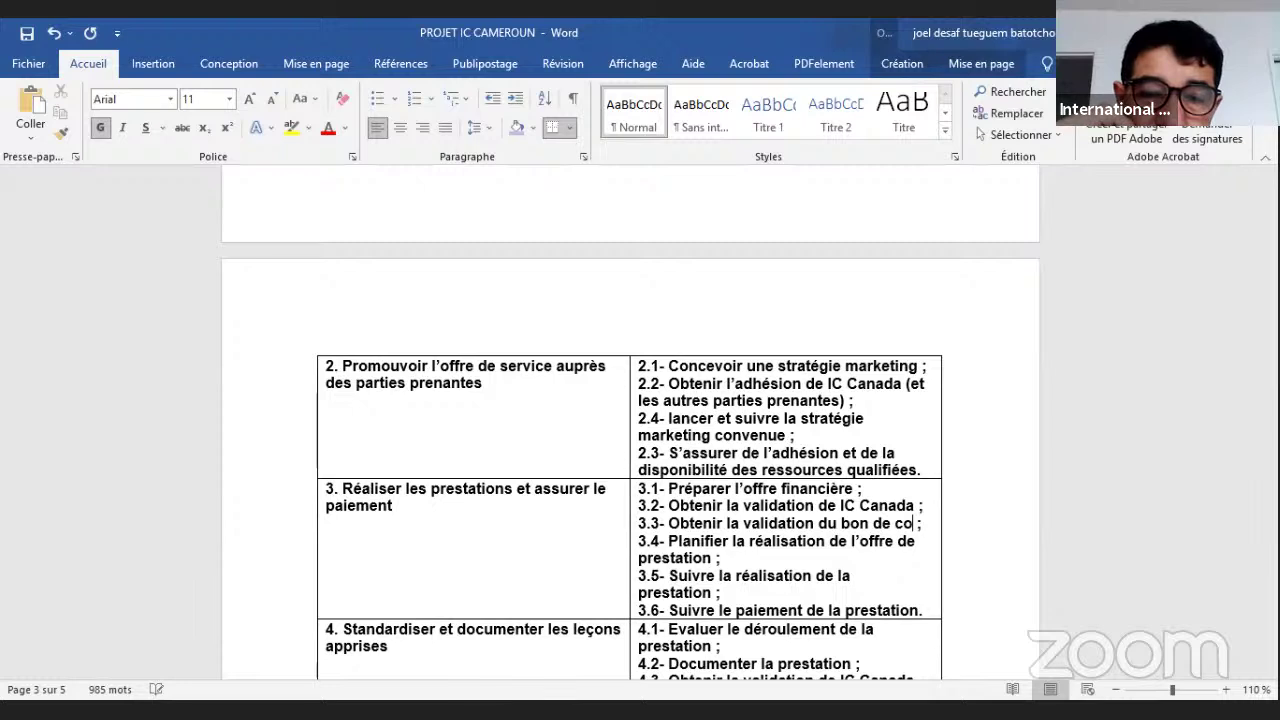
type("mmand")
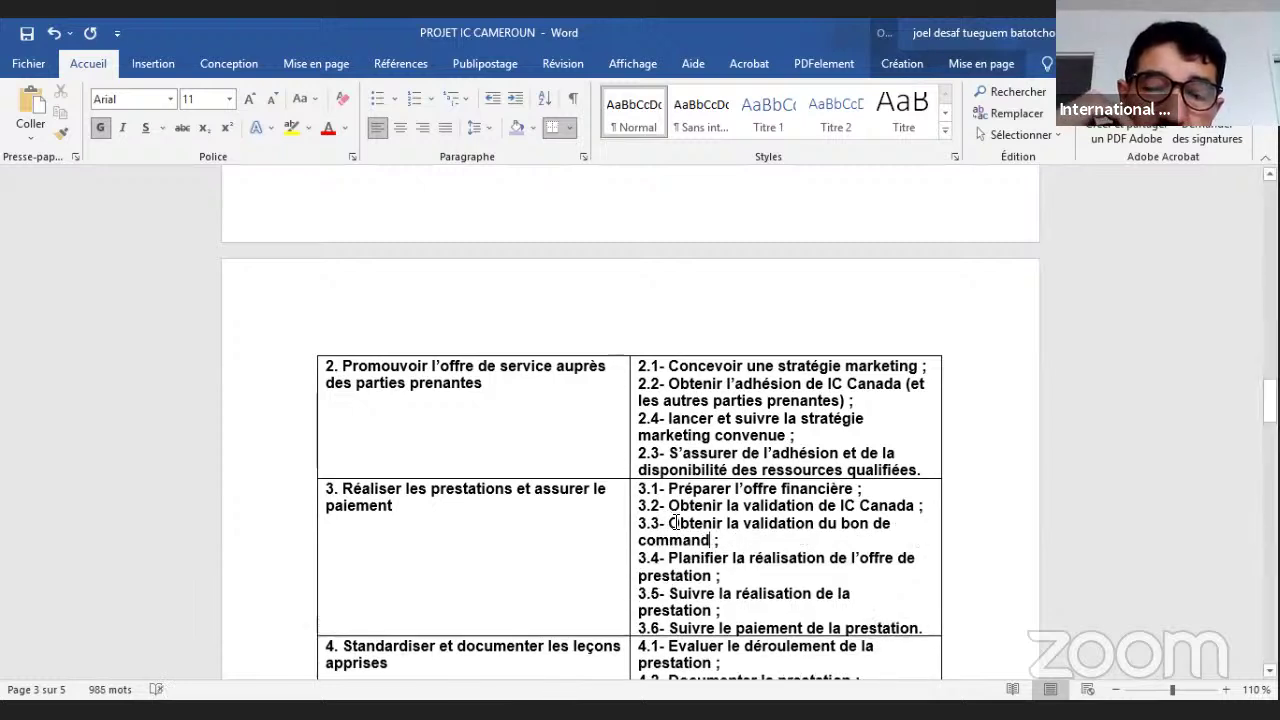
Rewrite activity 3.3 as "suivre l'affaire jusqu'à obtention du bon de commande".
left_click_drag(669, 523, 709, 537)
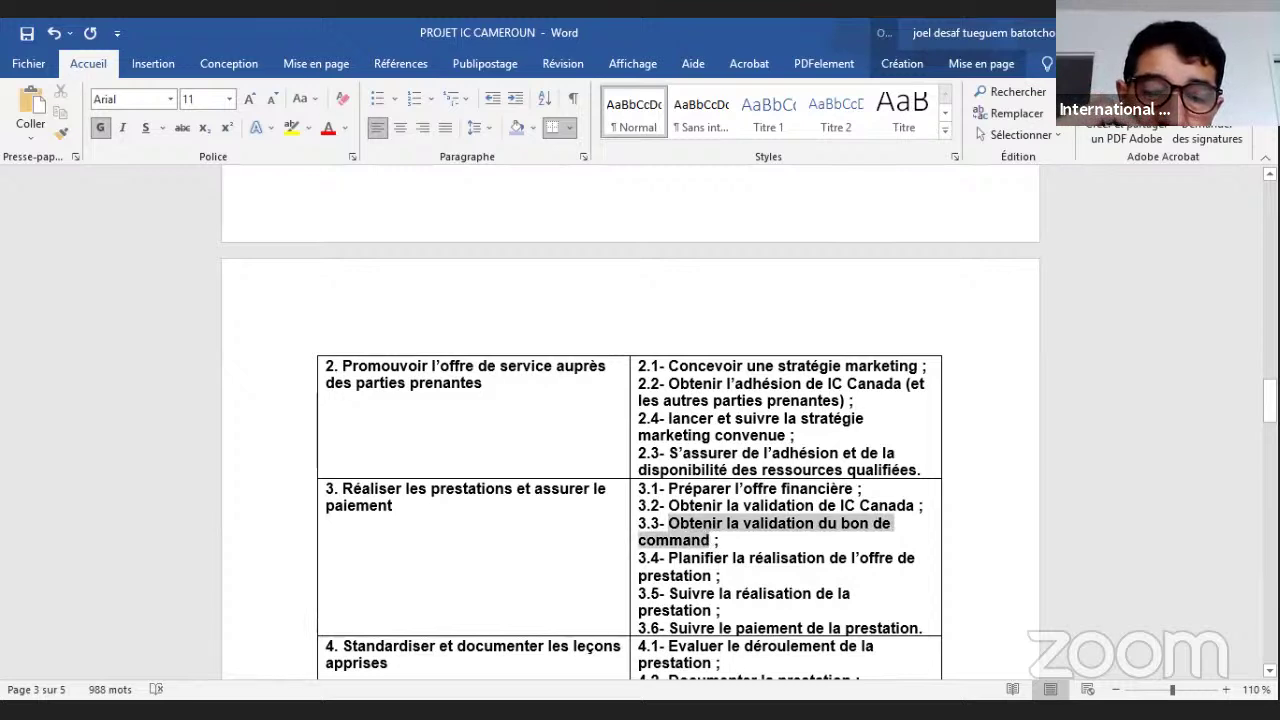
type("suivre l'affaire jusq")
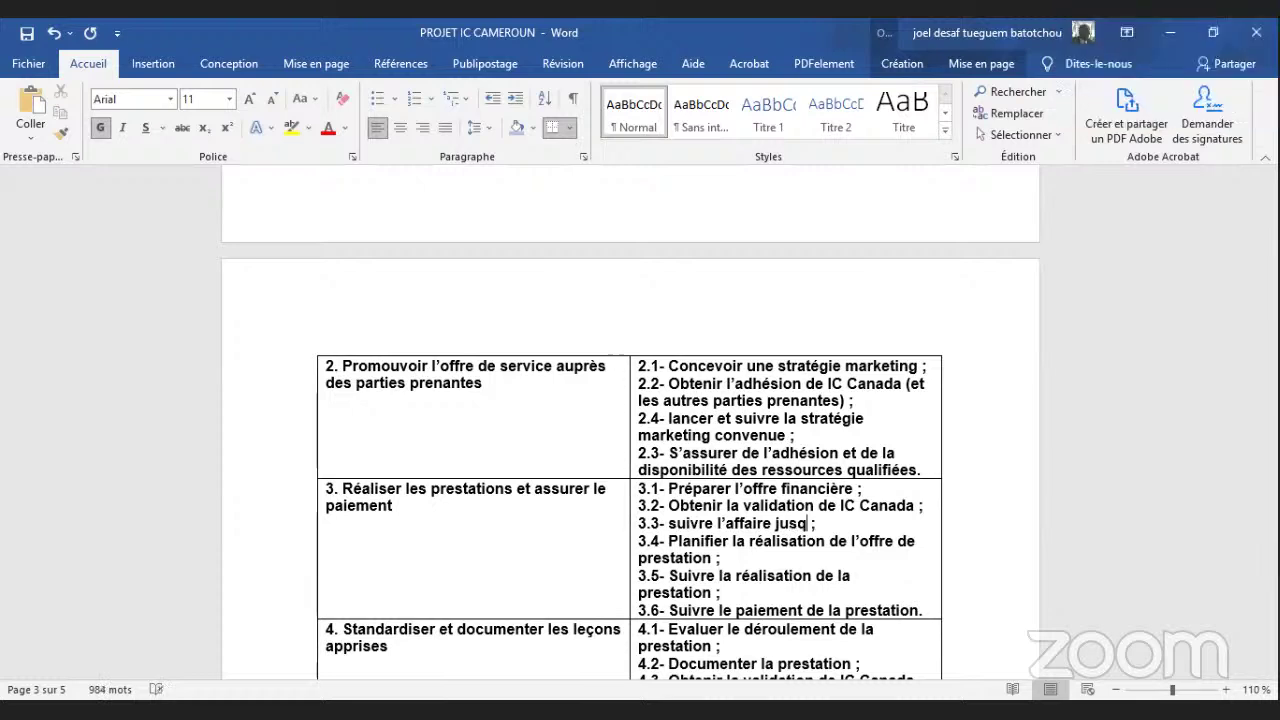
type("u'à ")
type("obtention du")
type(" bo")
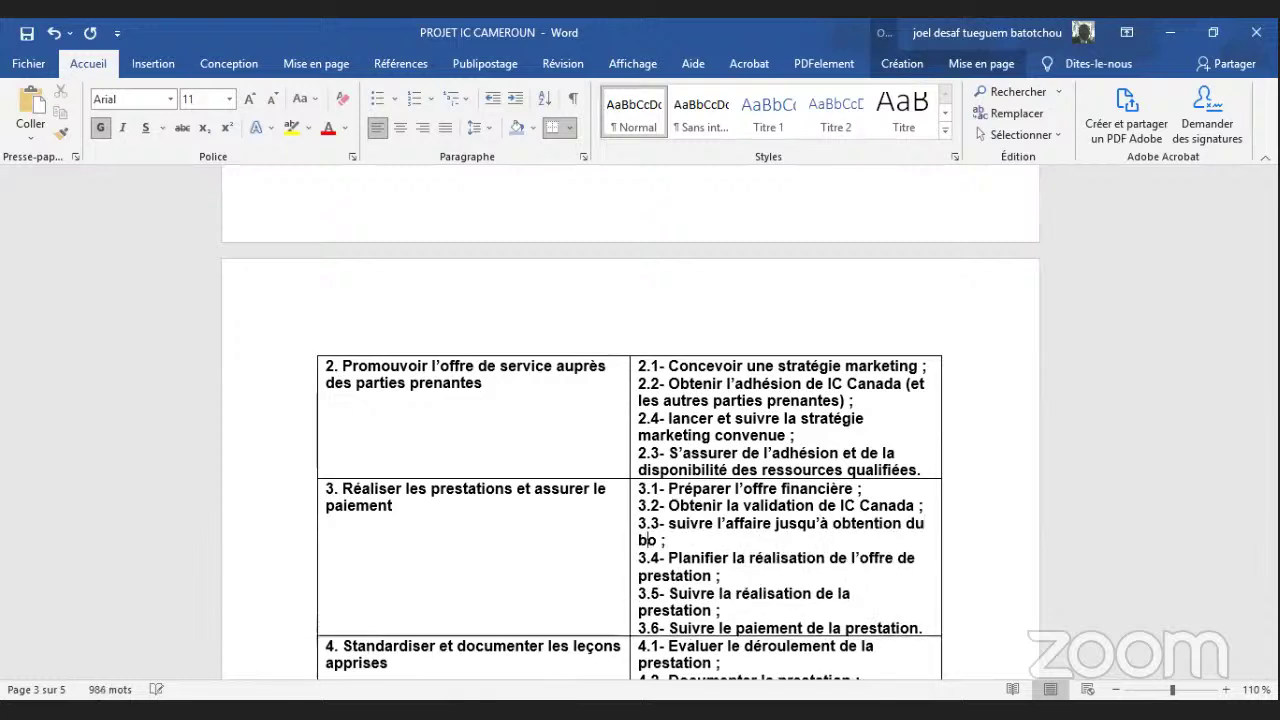
type("n de comma")
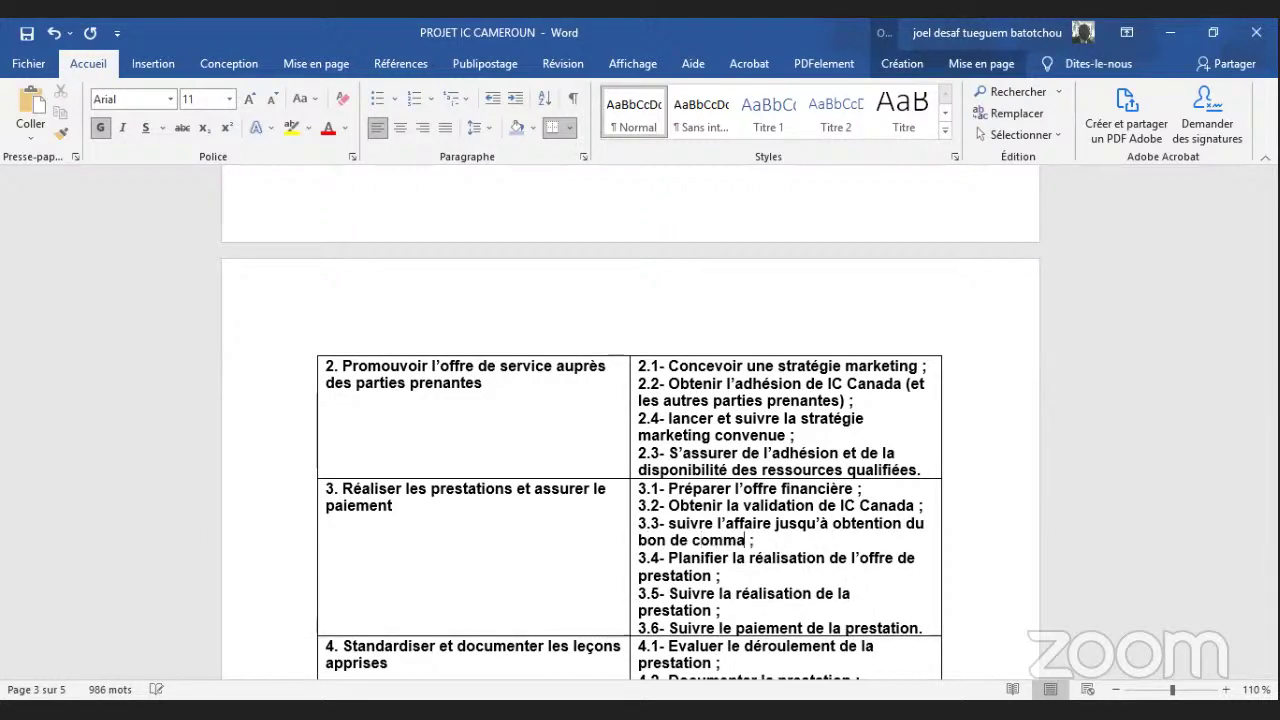
type("nde")
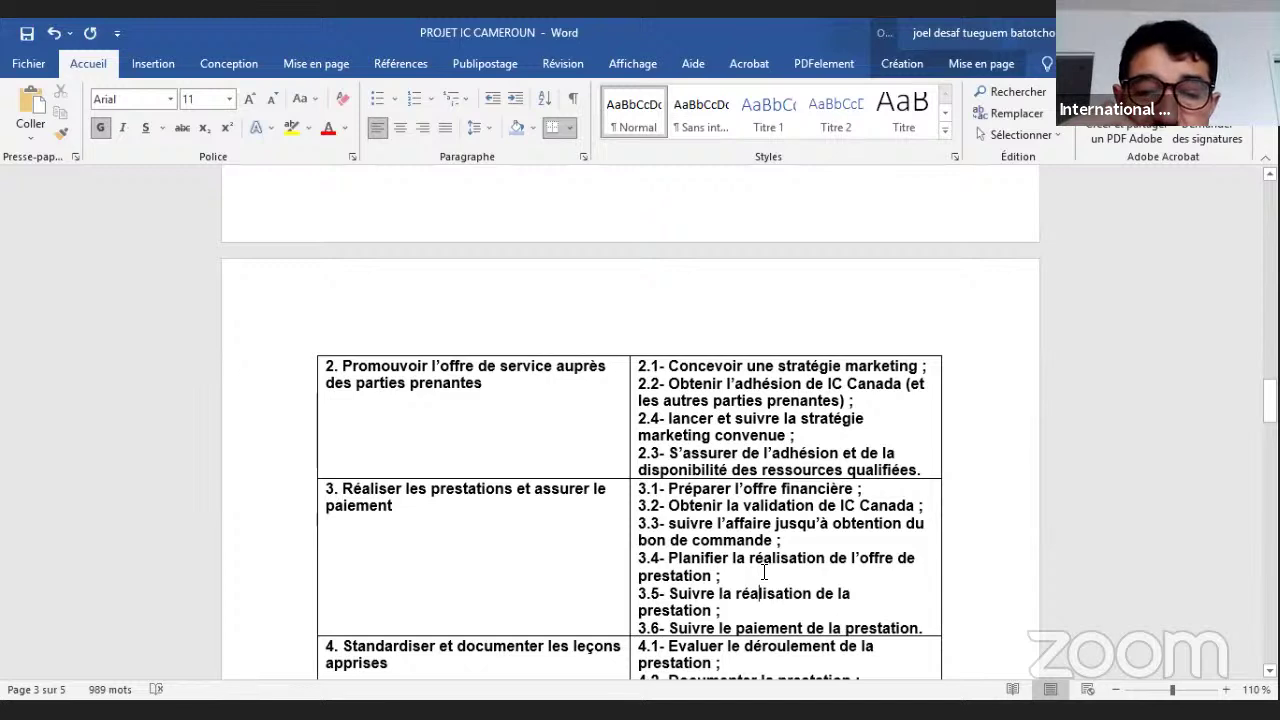
Replace the verb "Planifier" in activity 3.4 with "Piloter".
double_click(728, 560)
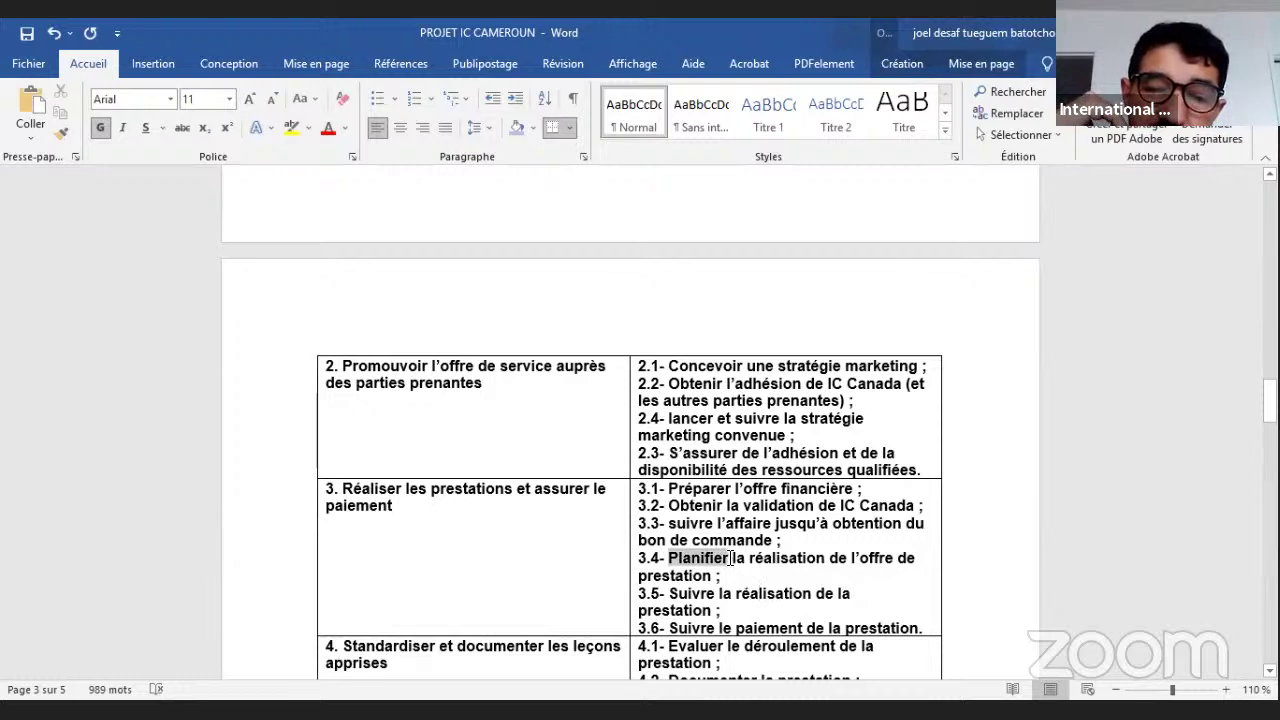
type("Planifi")
key("BackSpace")
key("BackSpace")
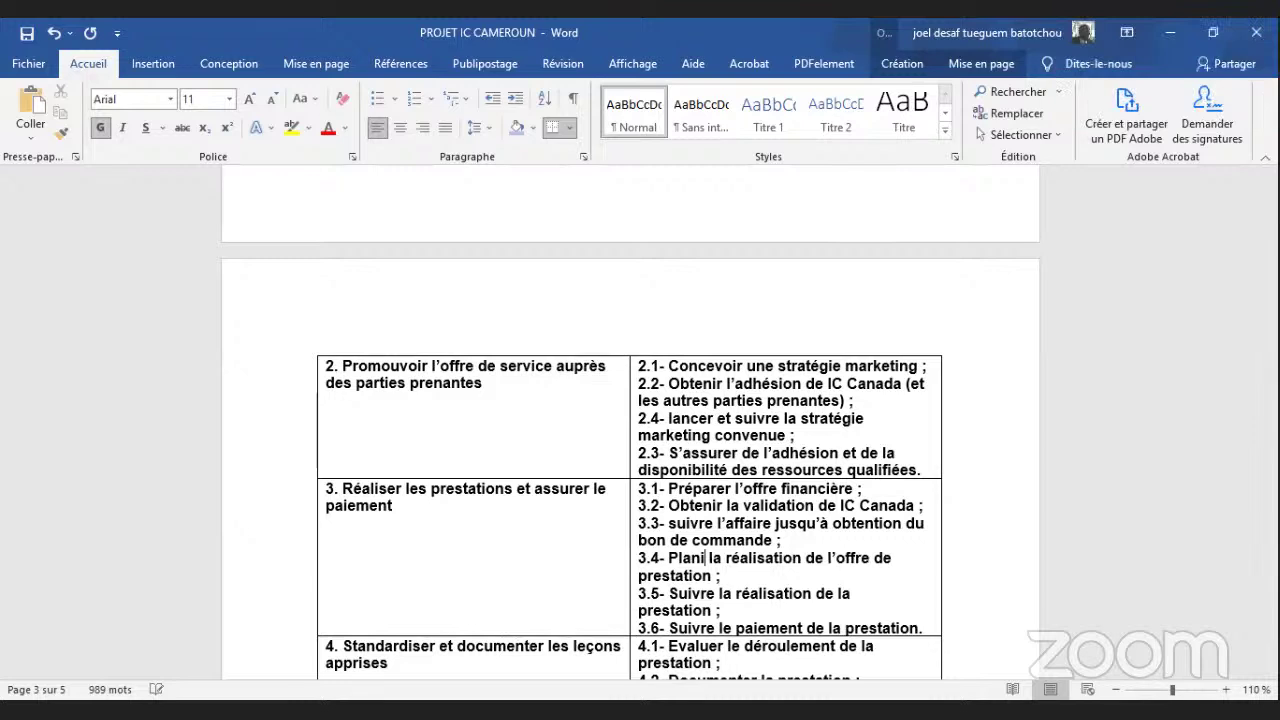
key("BackSpace")
key("BackSpace")
key("BackSpace")
key("BackSpace")
key("BackSpace")
type("Pilo")
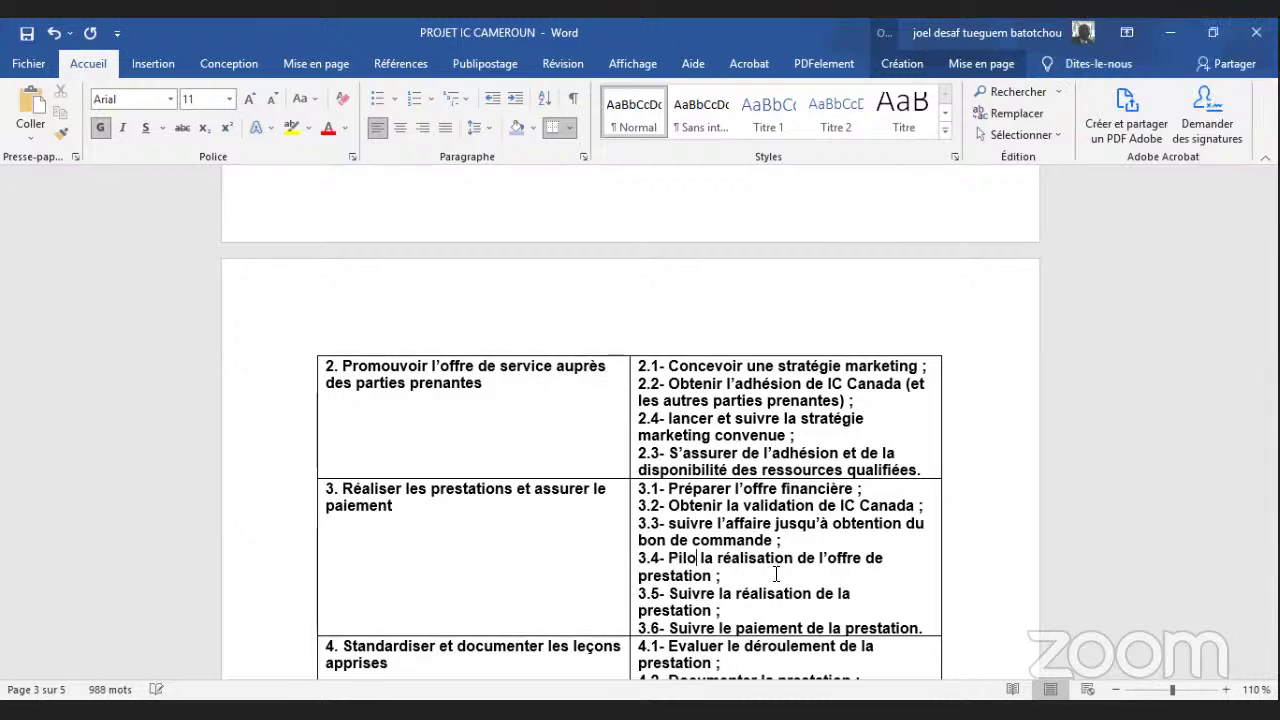
type("ter")
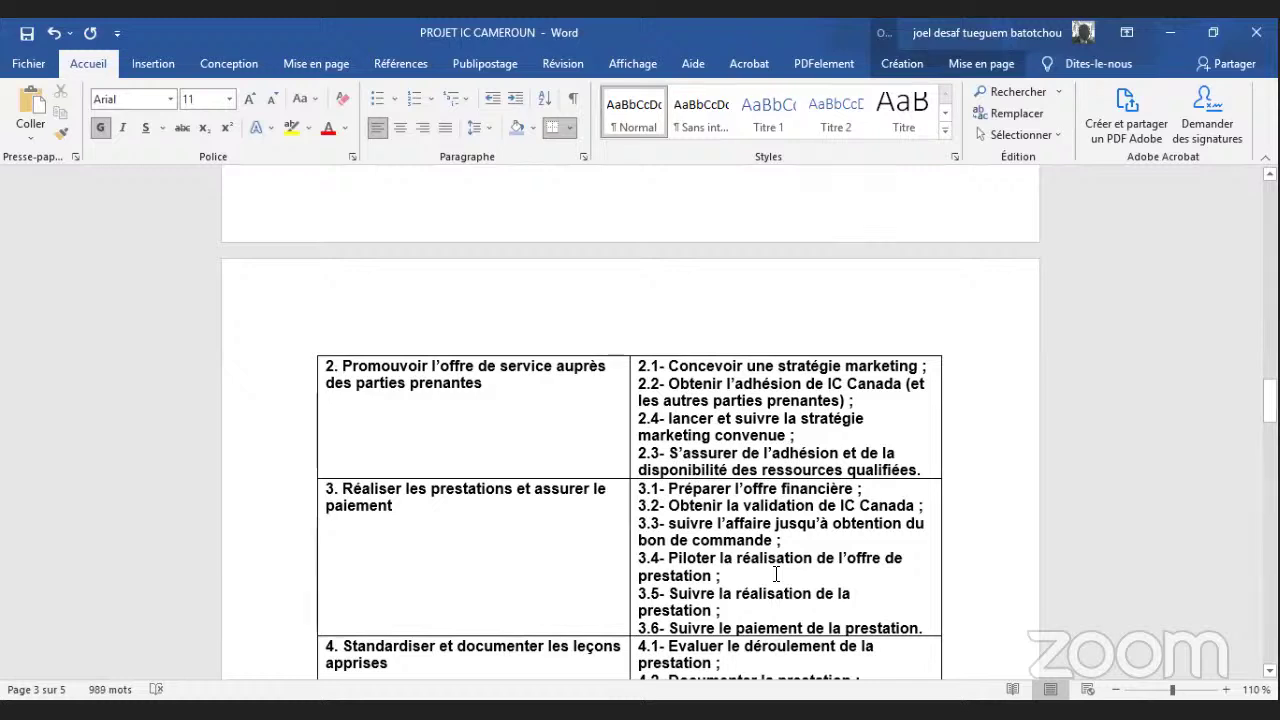
Replace "de l'offre de prestation" in activity 3.4 with "des prestations".
left_click(776, 574)
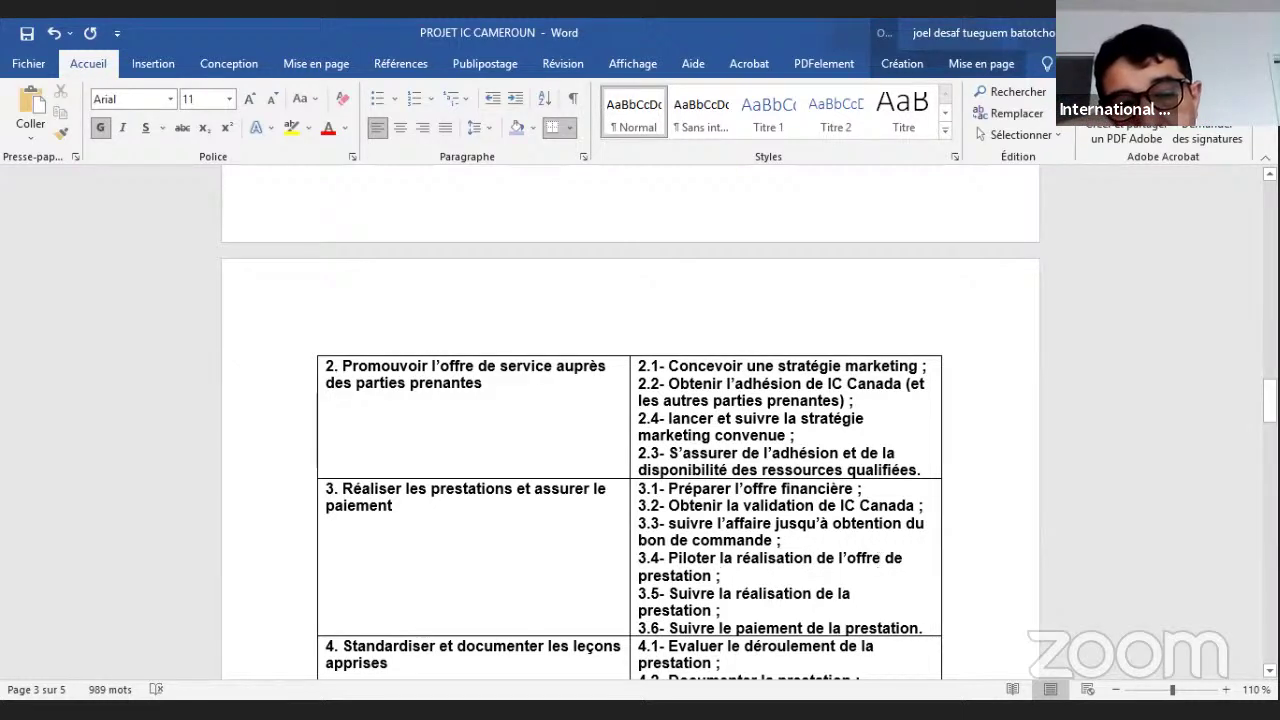
key("ctrl+BackSpace")
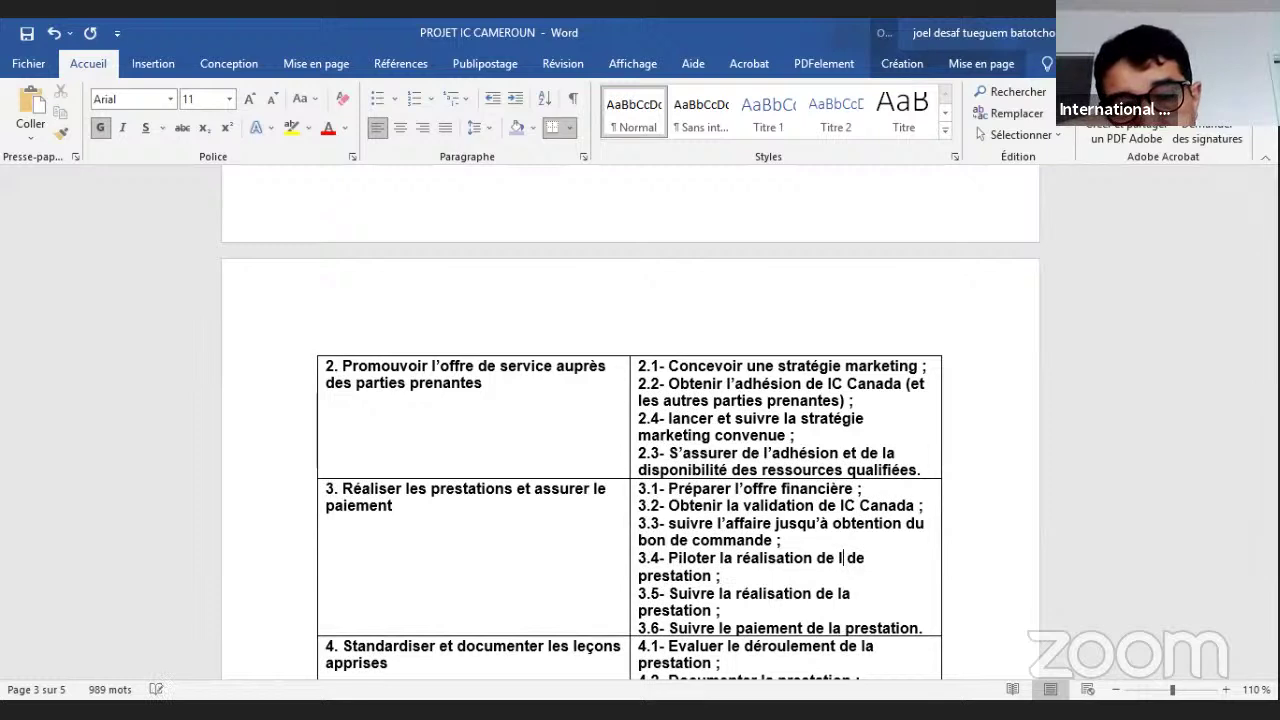
key("ctrl+BackSpace")
key("ctrl+BackSpace")
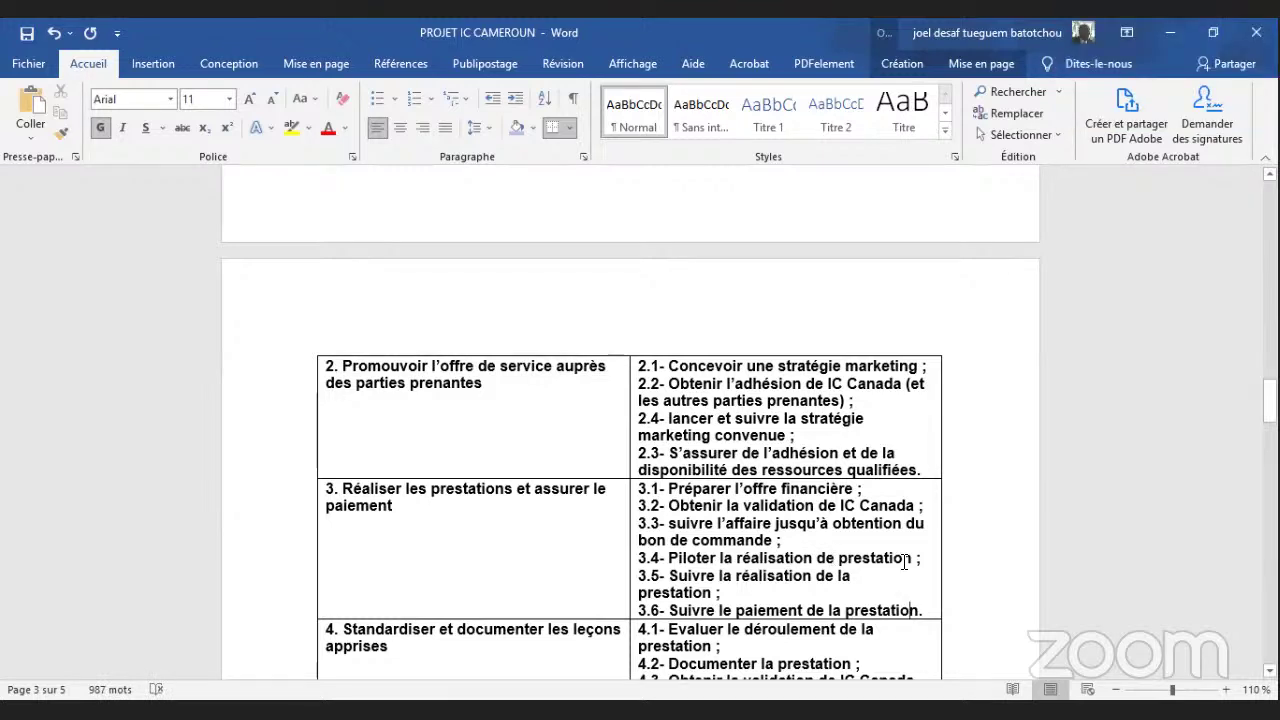
left_click(832, 558)
type("s pre")
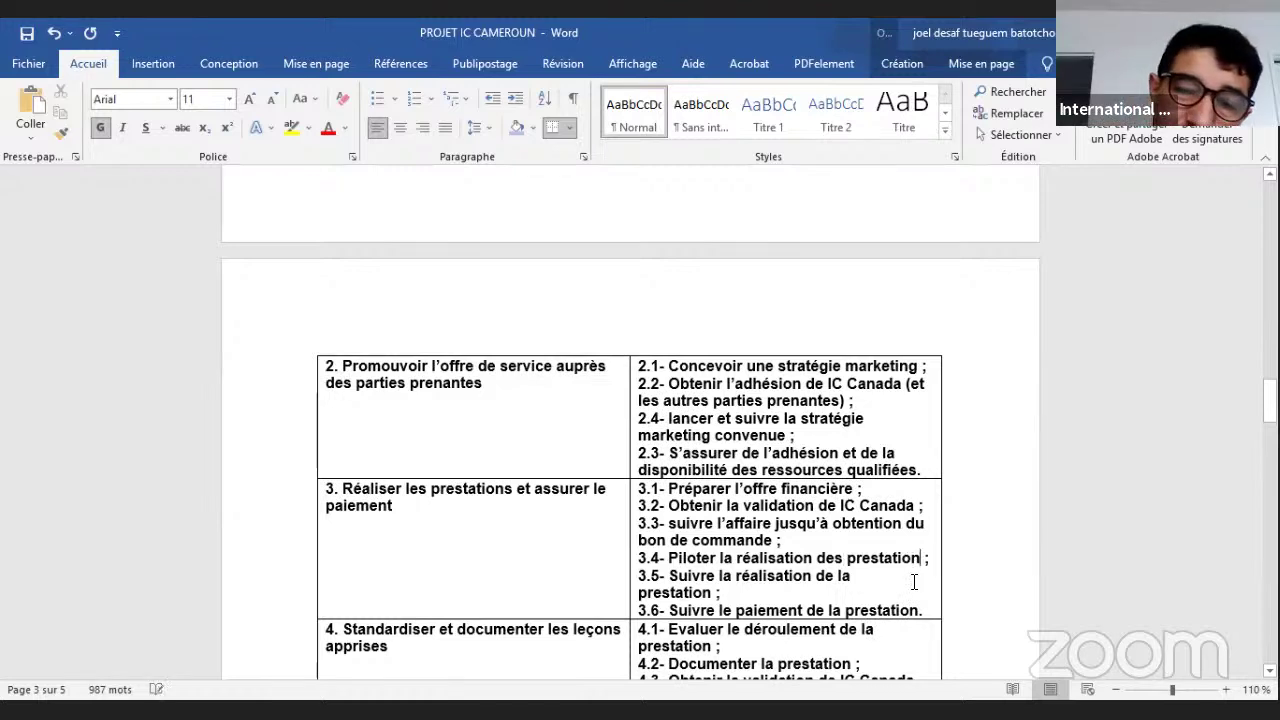
type("s")
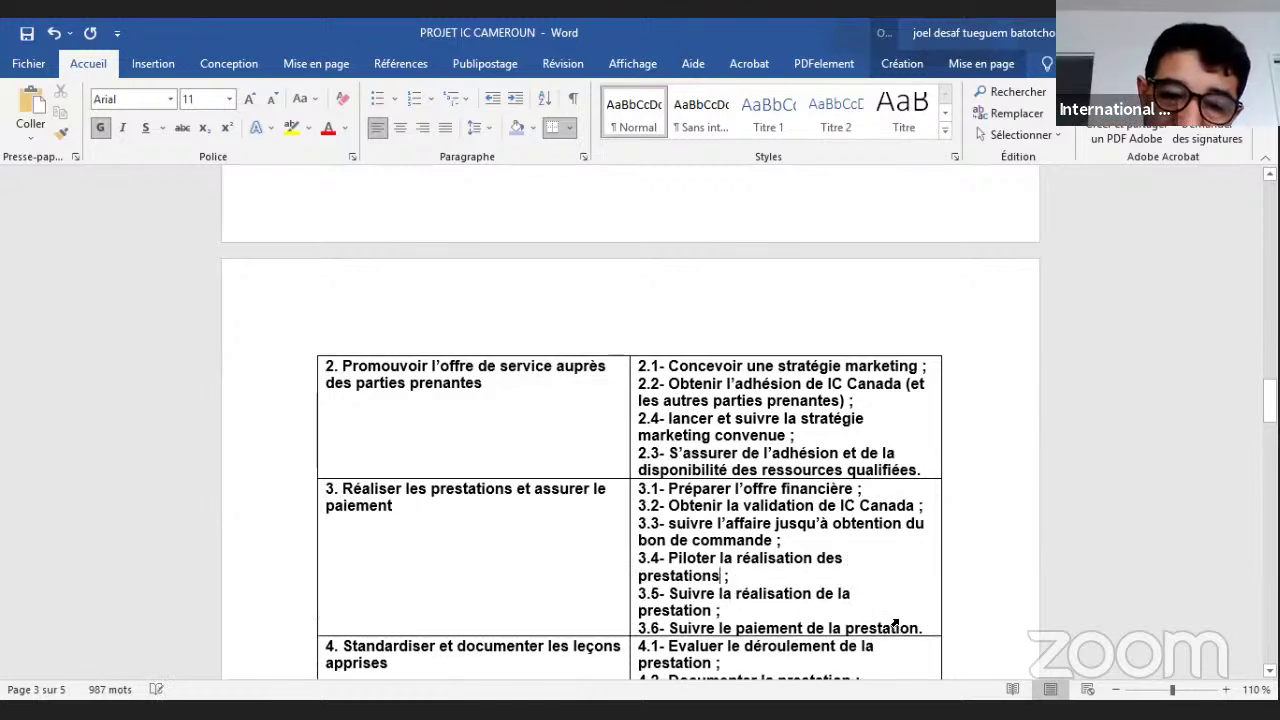
Delete activity 3.5 about following the service's realisation and renumber the payment follow-up activity as 3.5.
triple_click(726, 609)
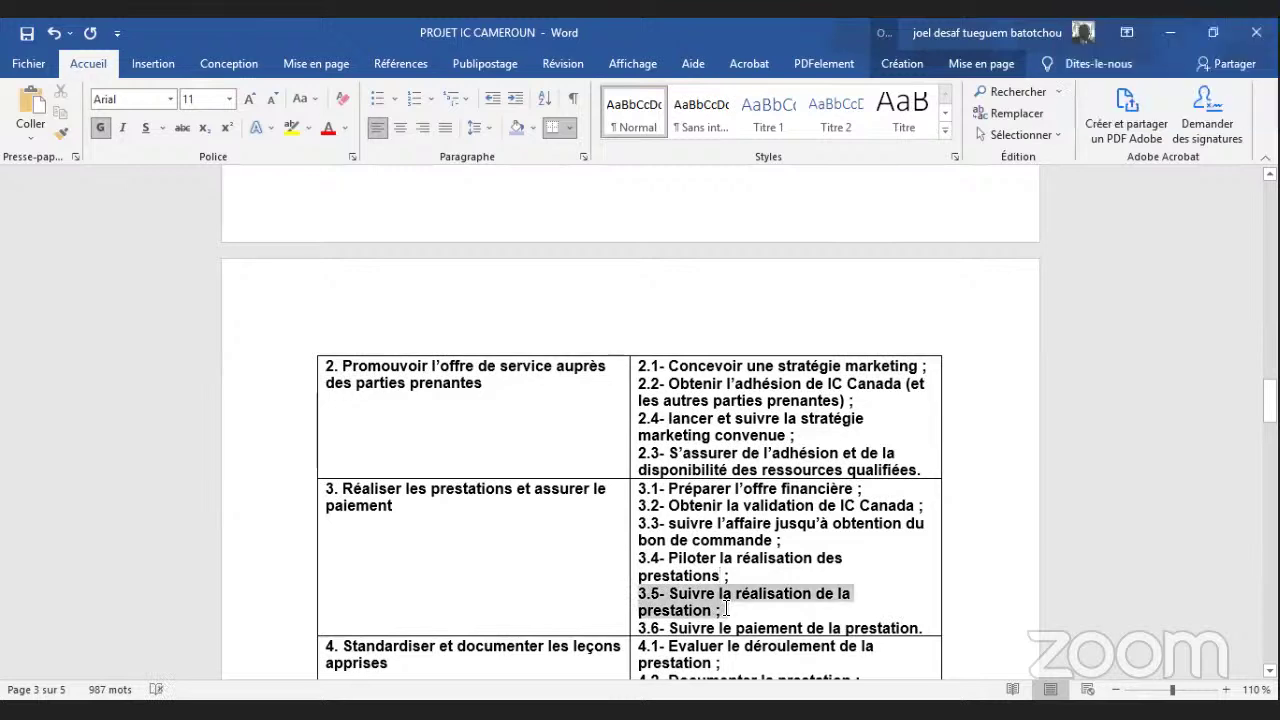
key("Delete")
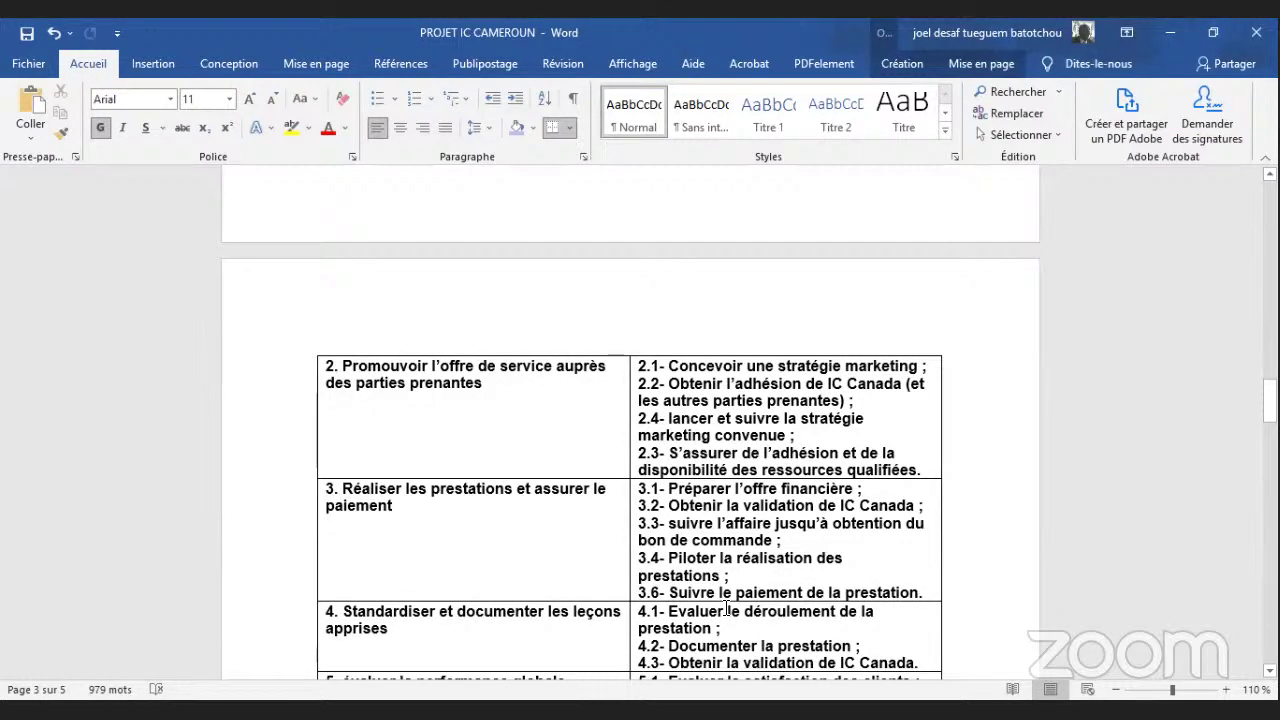
left_click(661, 592)
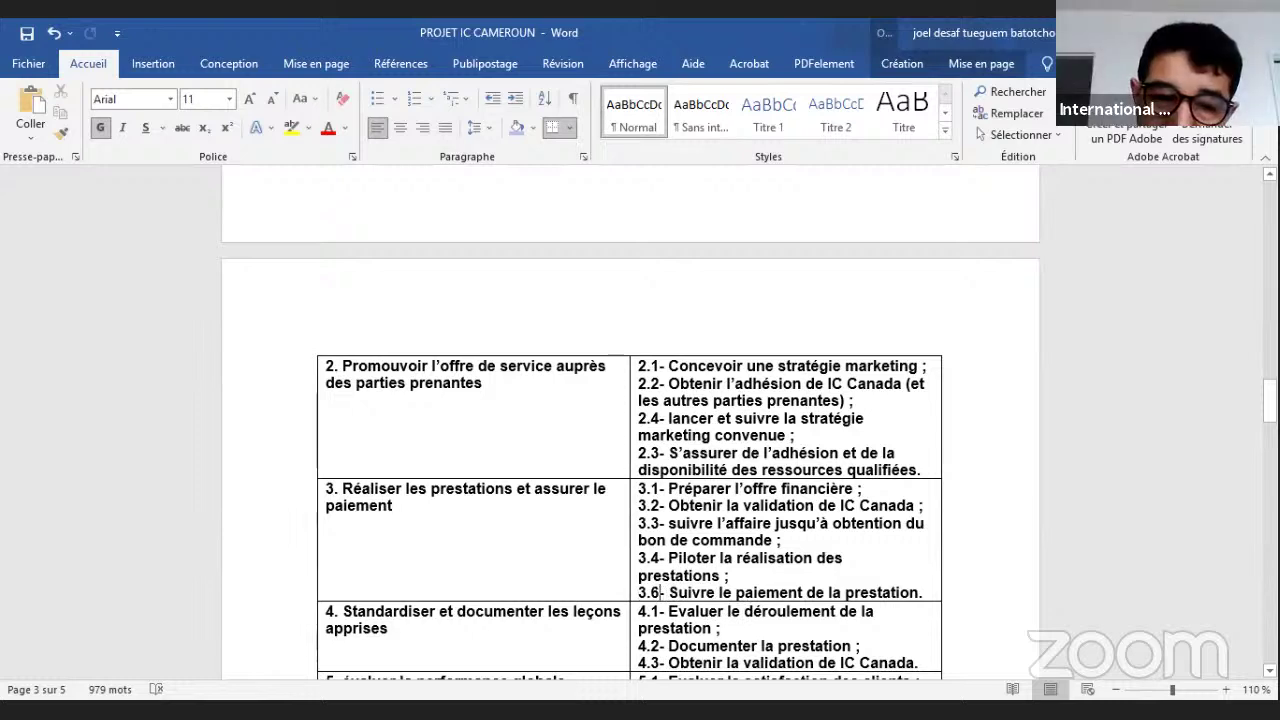
key("BackSpace")
type("5")
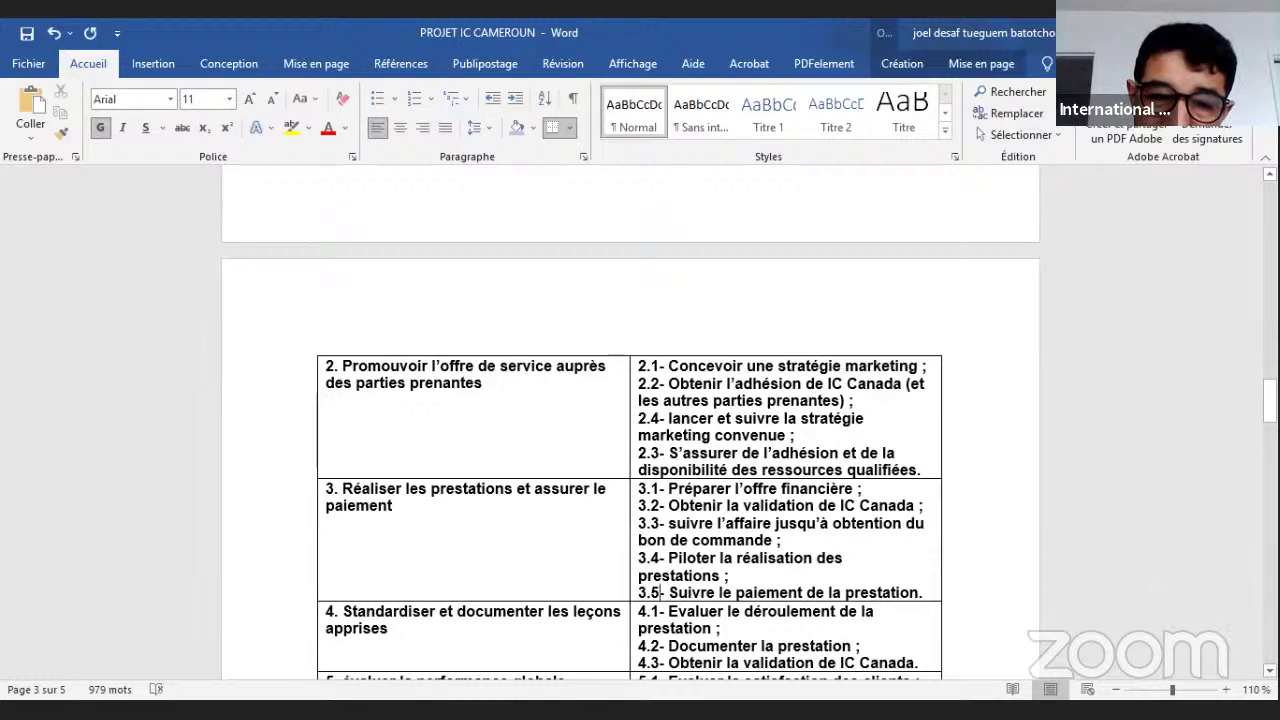
Replace "la prestation" in activity 4.2 with "les leçons apprises".
scroll(630, 420, "down", 1)
scroll(630, 420, "down", 1)
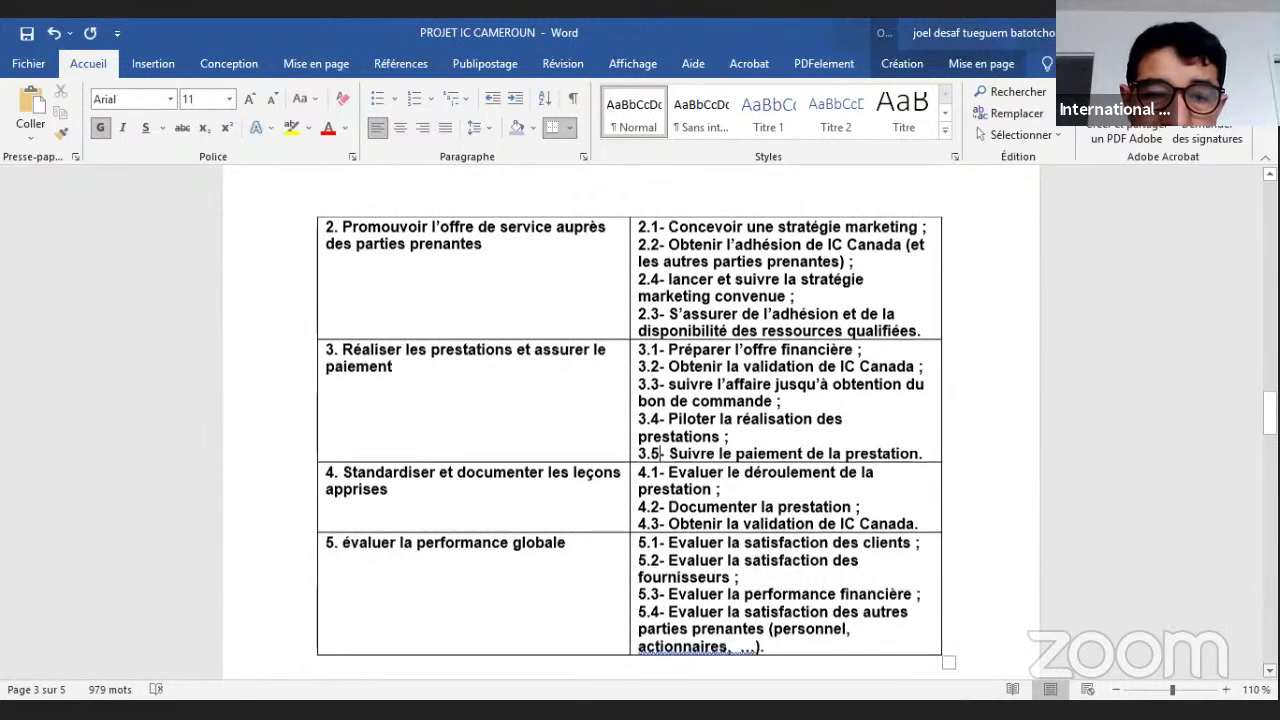
scroll(630, 420, "down", 1)
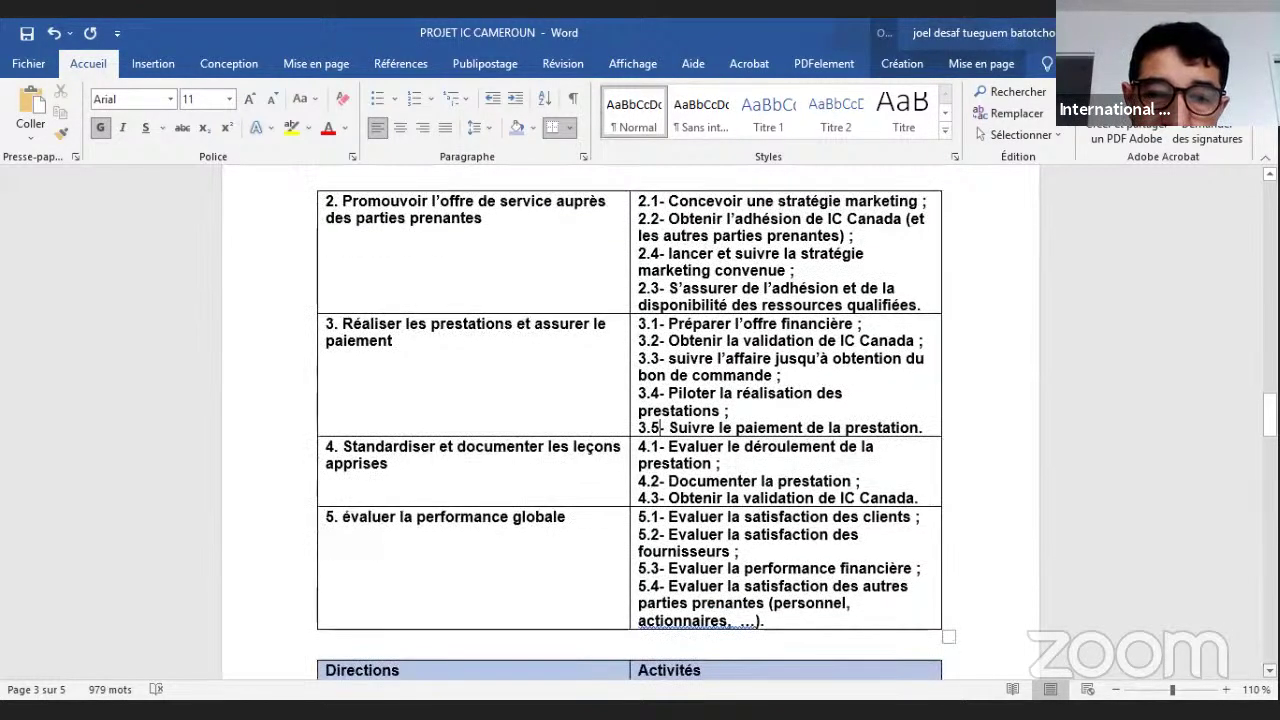
scroll(630, 420, "down", 1)
scroll(630, 420, "down", 1)
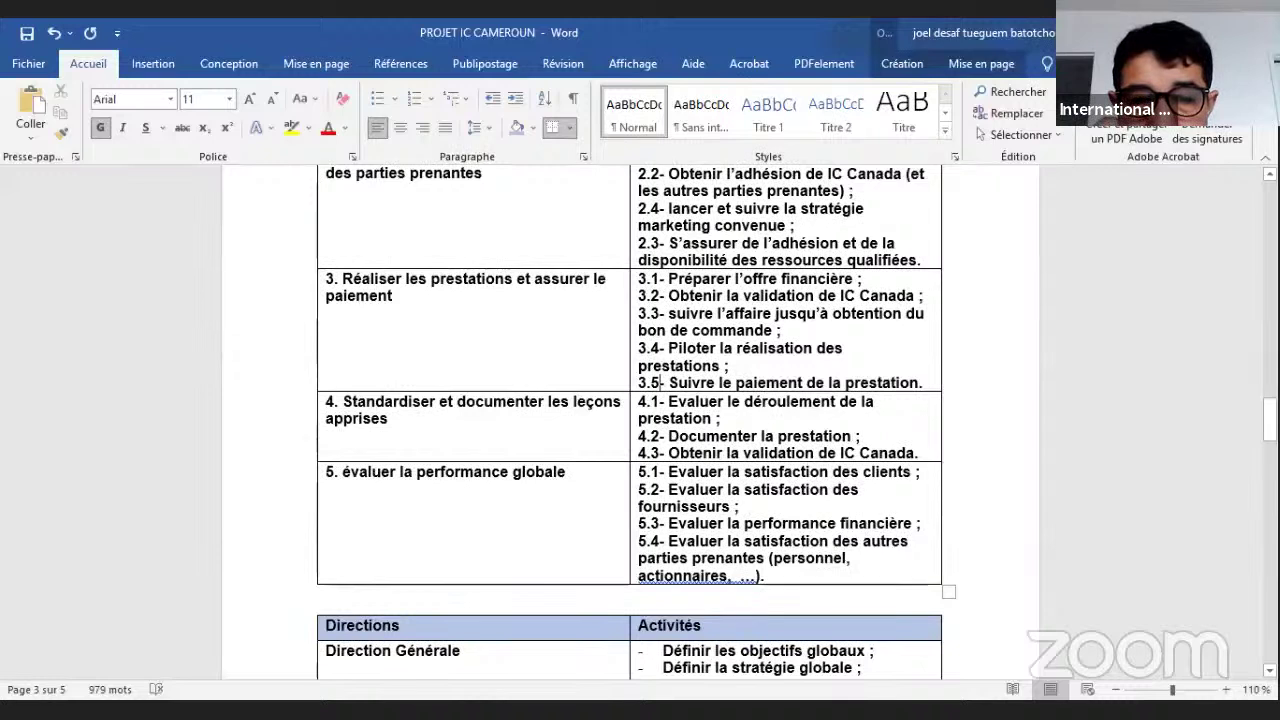
key("BackSpace")
key("BackSpace")
key("BackSpace")
key("BackSpace")
key("BackSpace")
key("BackSpace")
key("BackSpace")
key("BackSpace")
key("BackSpace")
key("BackSpace")
key("BackSpace")
key("BackSpace")
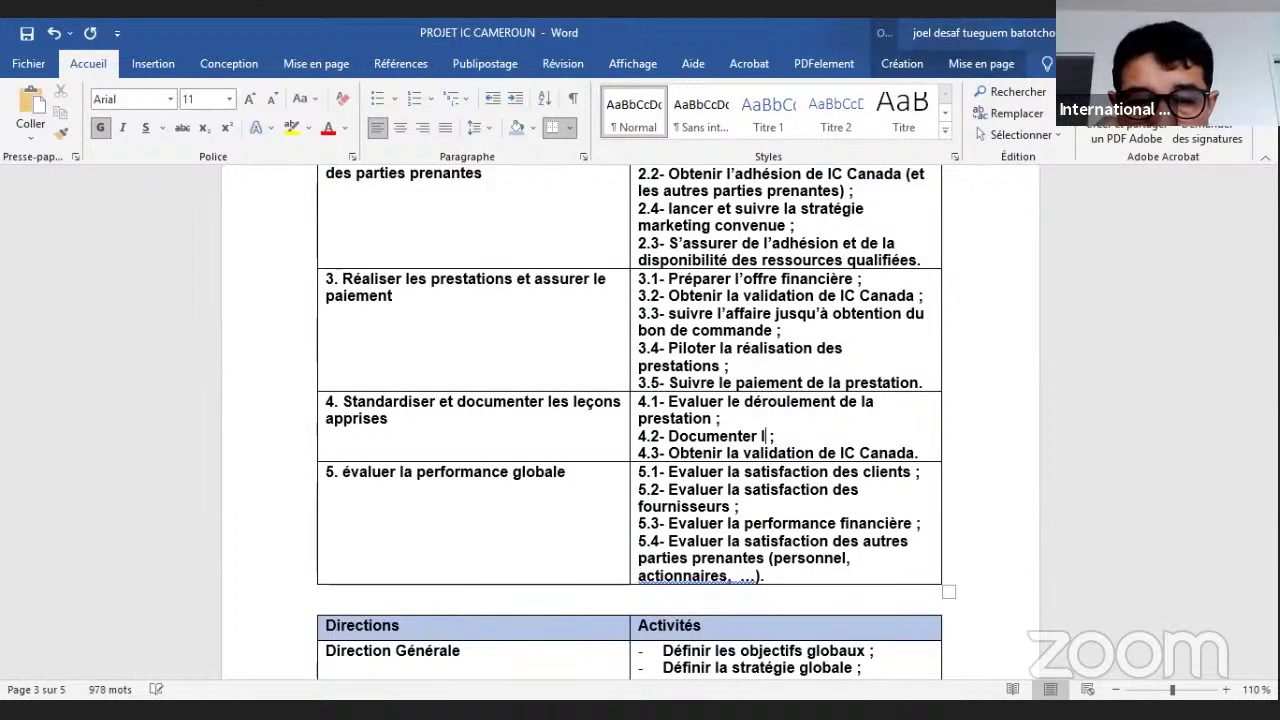
type("es leç")
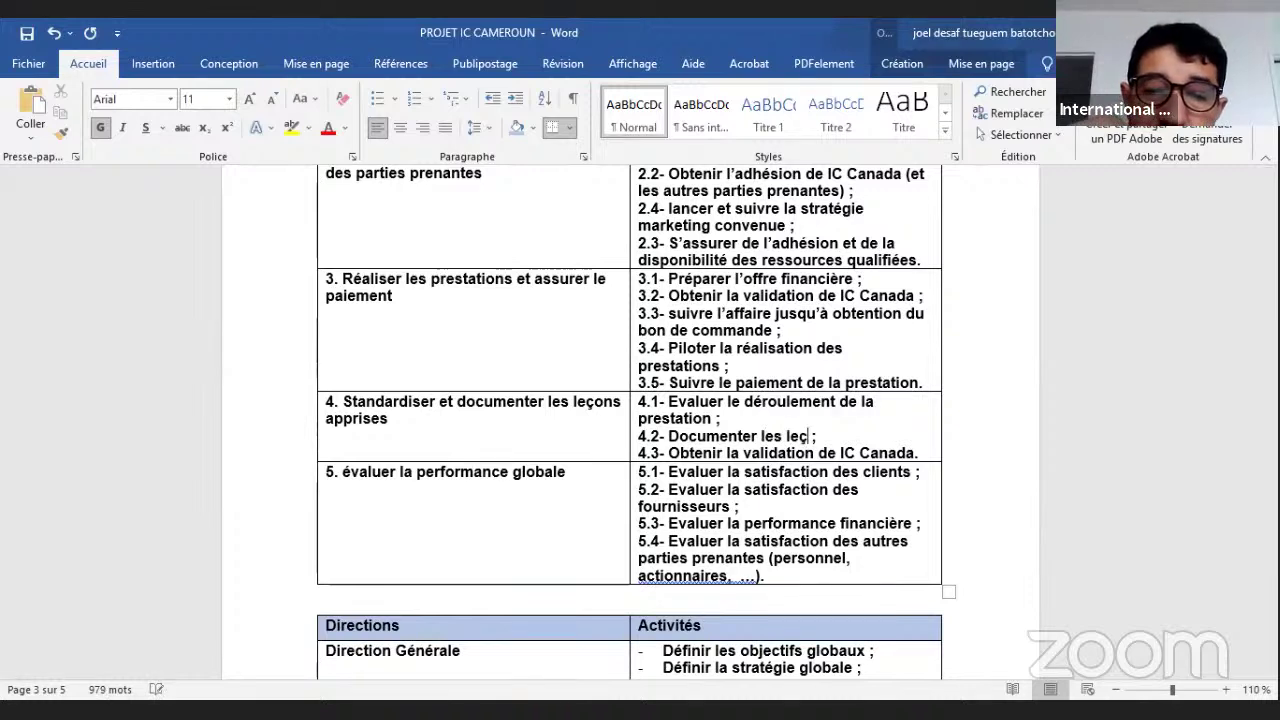
type("ond")
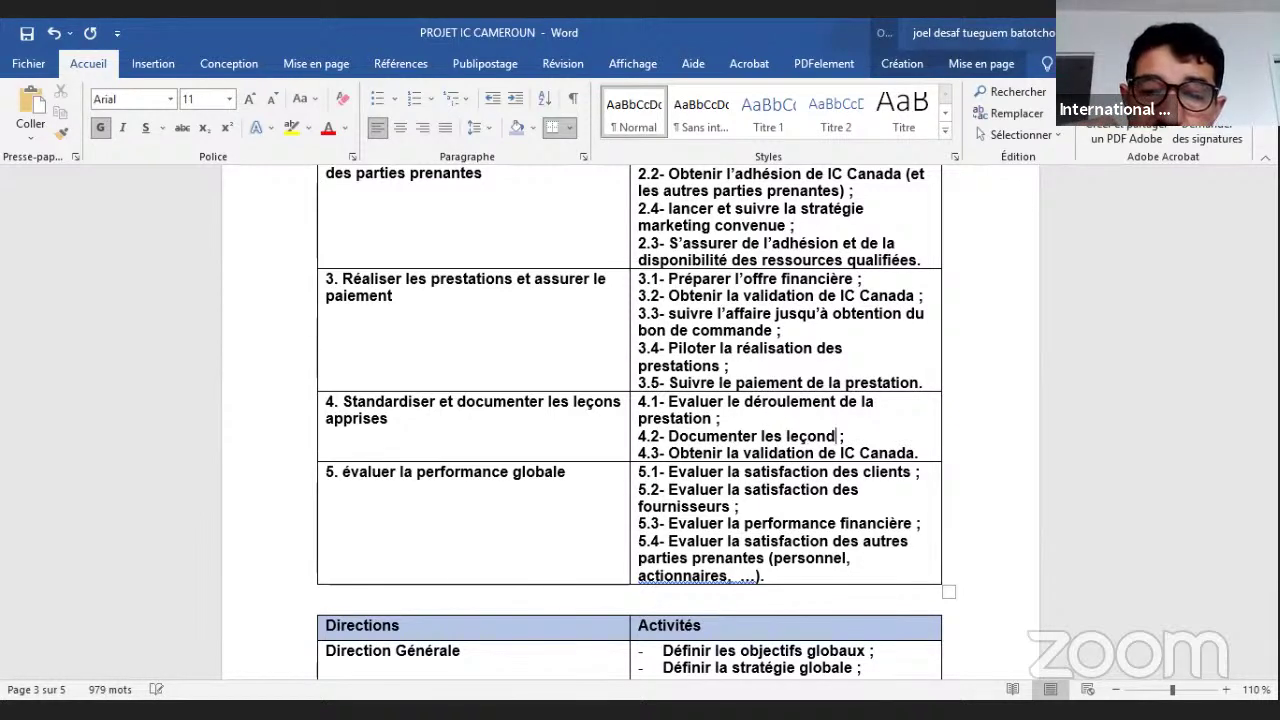
key("BackSpace")
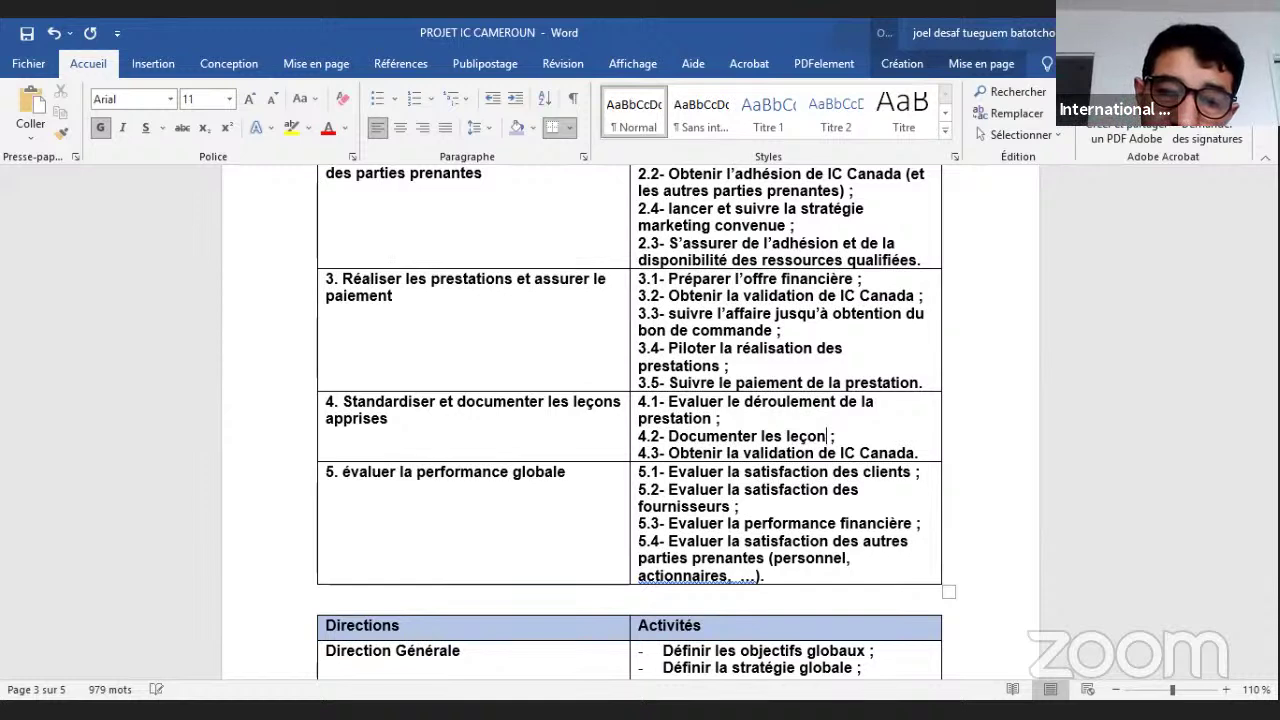
type("s app")
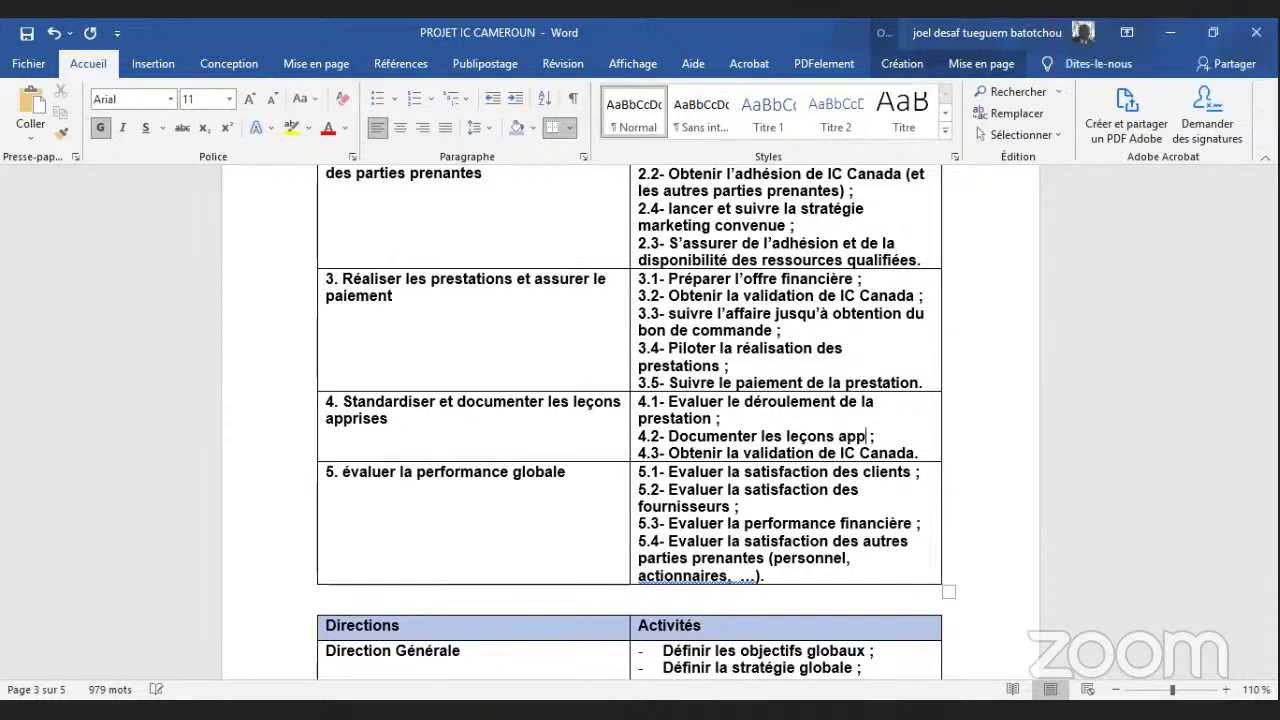
type("rises")
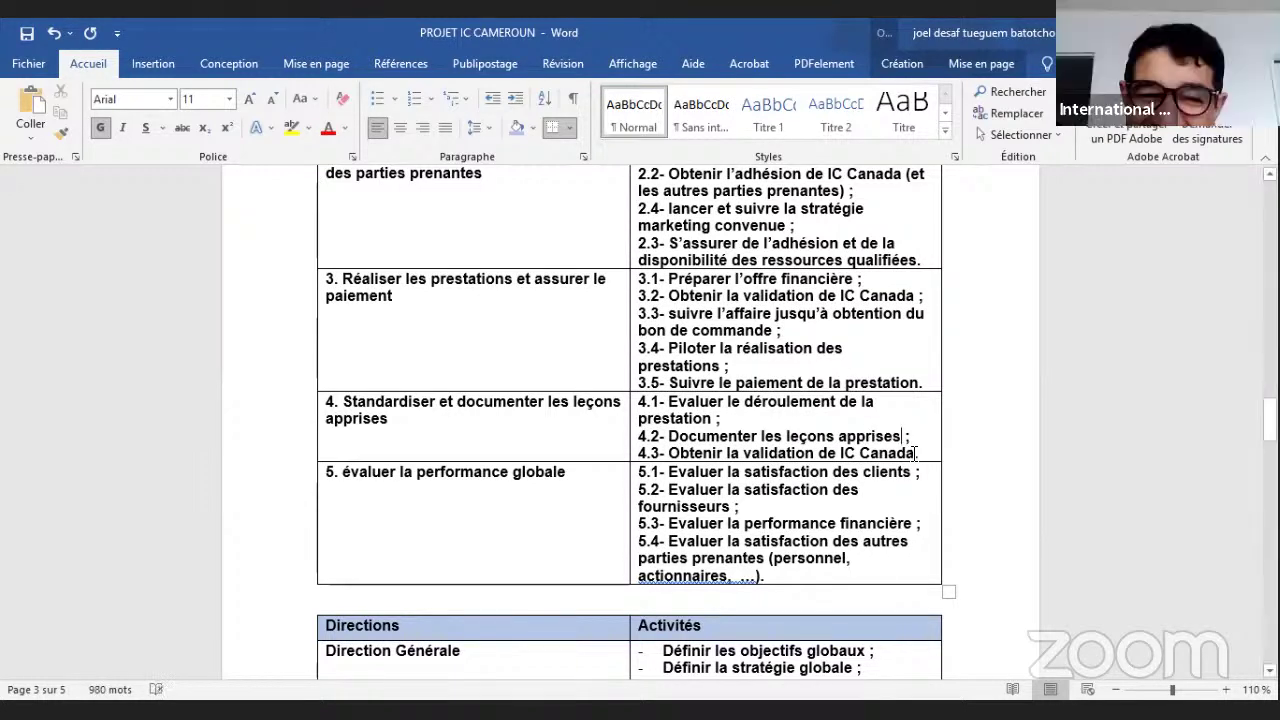
Rewrite activity 4.3 as "Partager avec IC Canda les leçons apprises.".
left_click(916, 453)
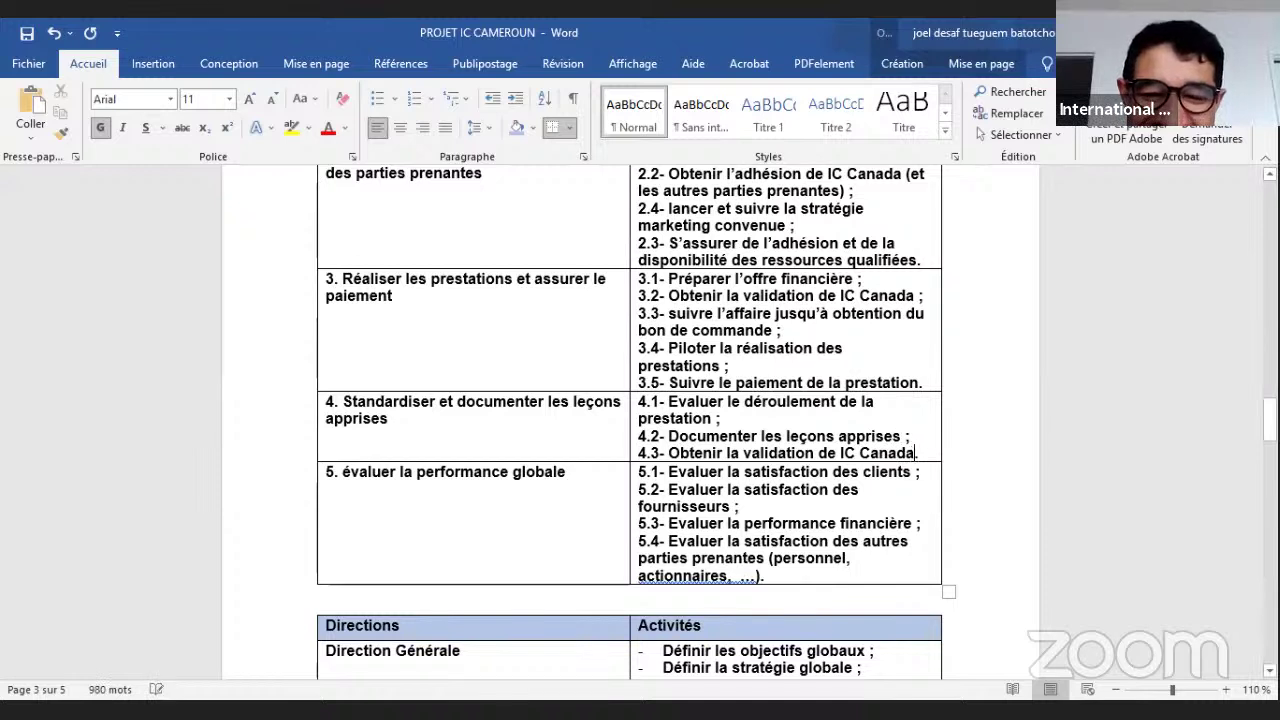
key("BackSpace")
key("BackSpace")
key("BackSpace")
key("BackSpace")
key("BackSpace")
key("BackSpace")
key("BackSpace")
key("BackSpace")
key("BackSpace")
key("BackSpace")
key("BackSpace")
key("BackSpace")
key("BackSpace")
key("BackSpace")
key("BackSpace")
key("BackSpace")
key("BackSpace")
key("BackSpace")
key("BackSpace")
key("BackSpace")
key("BackSpace")
key("BackSpace")
key("BackSpace")
key("BackSpace")
key("BackSpace")
key("BackSpace")
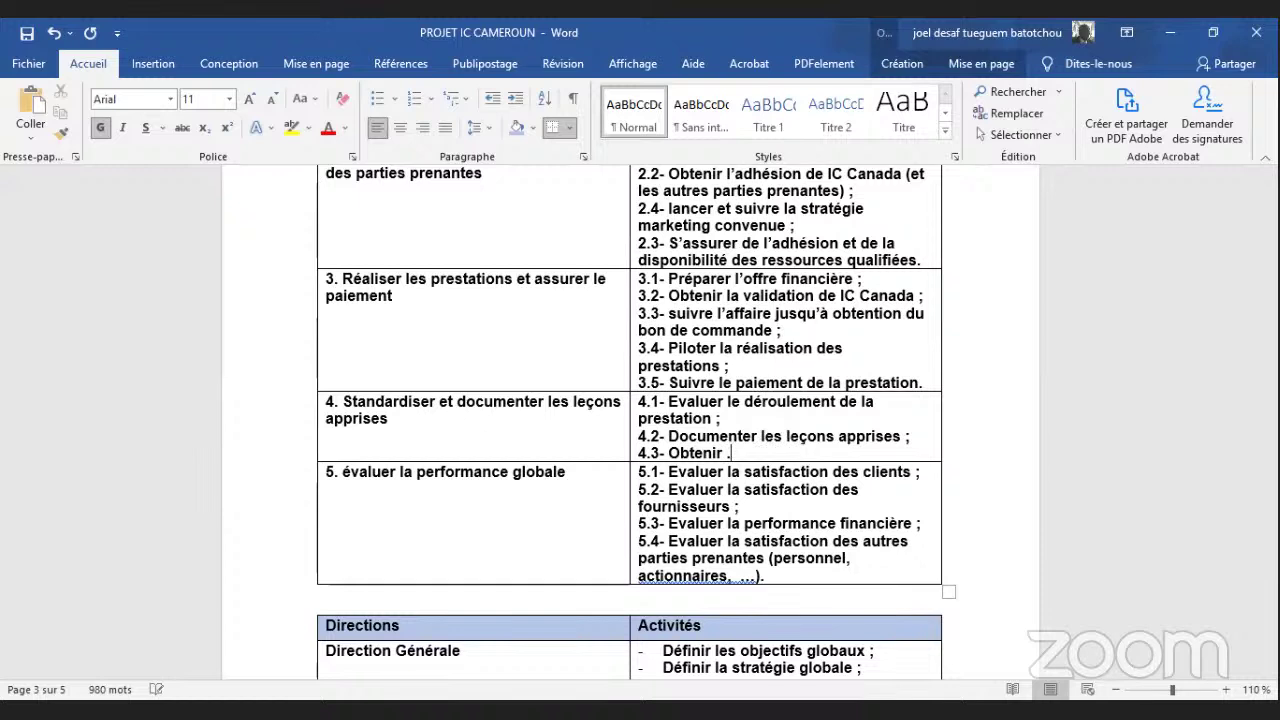
key("BackSpace")
key("BackSpace")
key("BackSpace")
key("BackSpace")
key("BackSpace")
key("BackSpace")
key("BackSpace")
key("BackSpace")
type("Partager a")
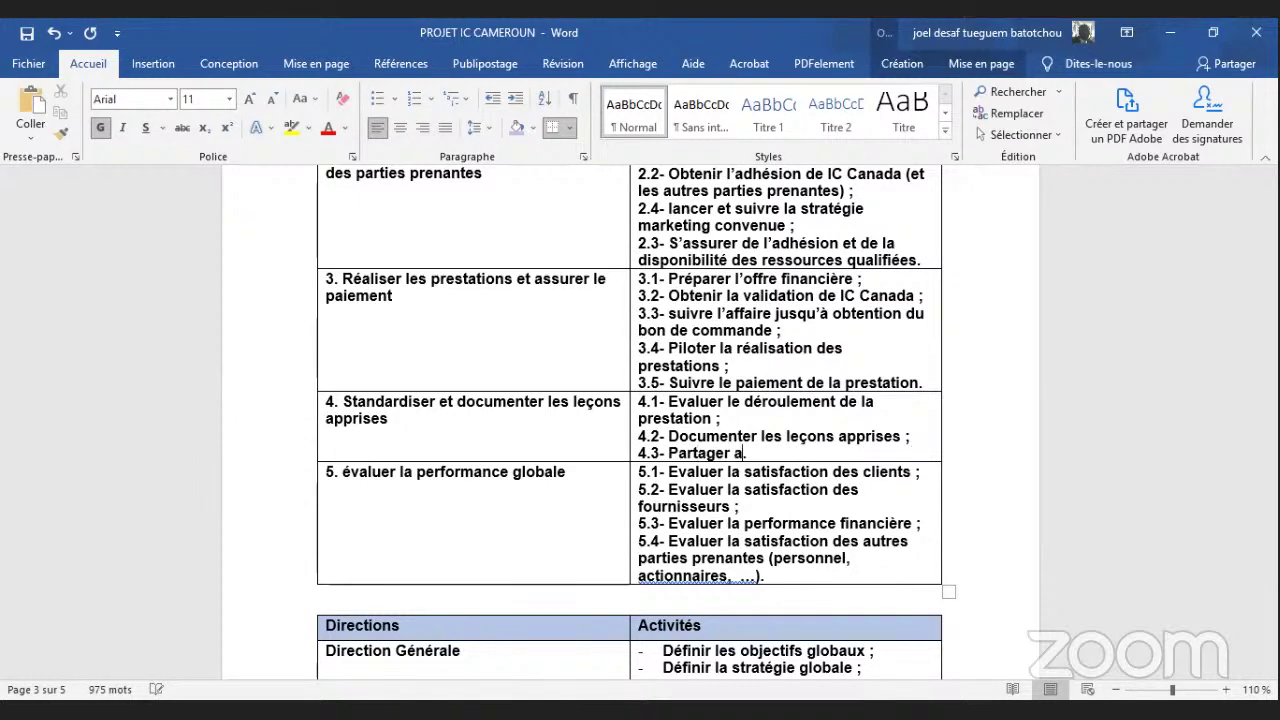
type("vec IC Canda le")
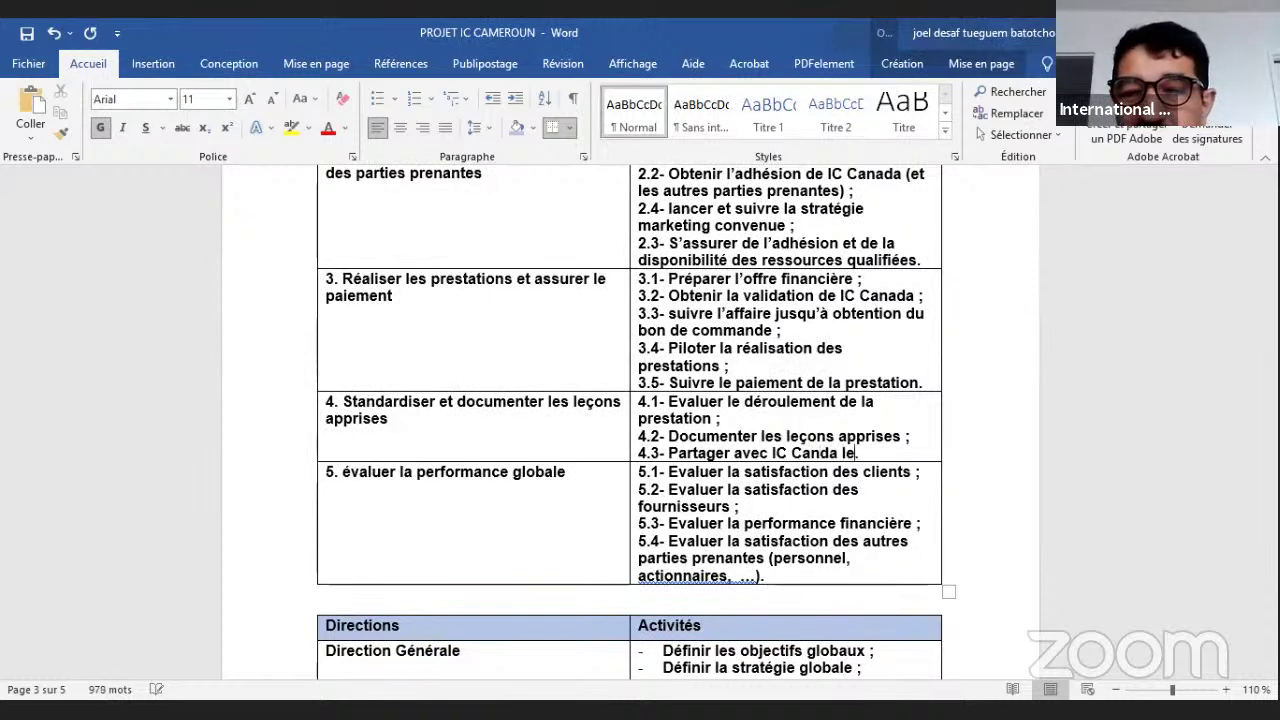
type("s leçons approses.")
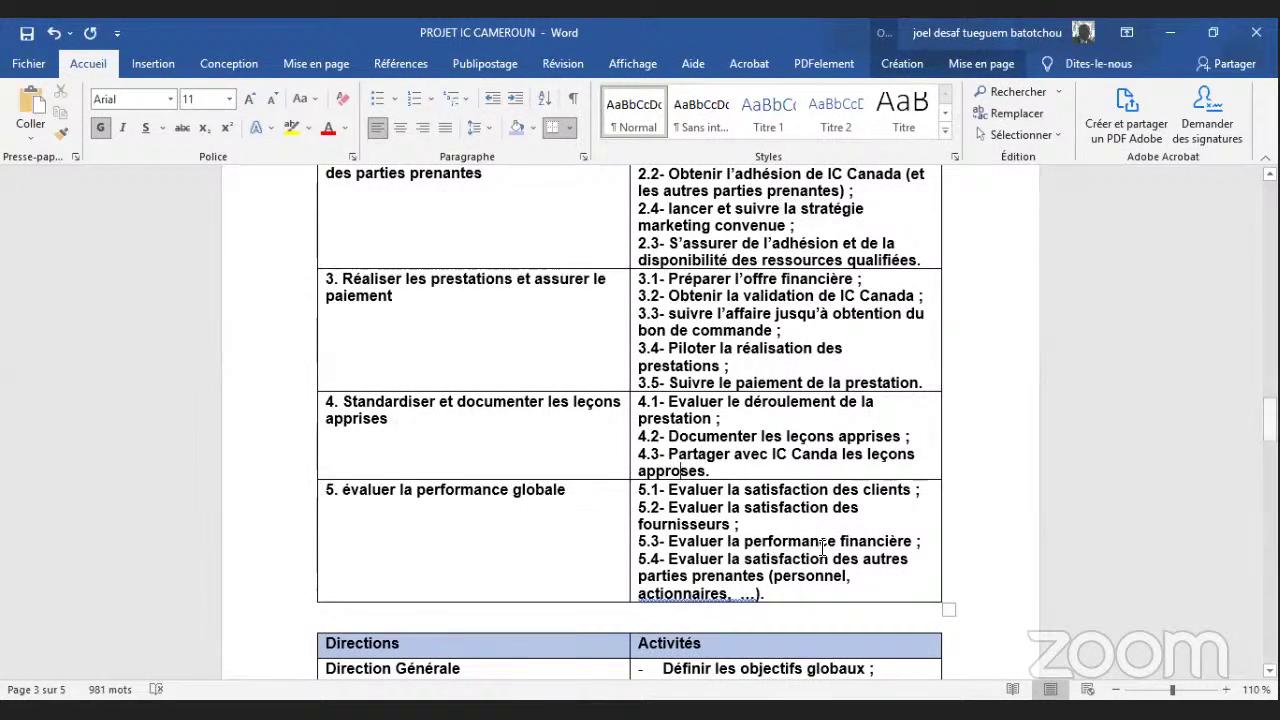
key("BackSpace")
type("i")
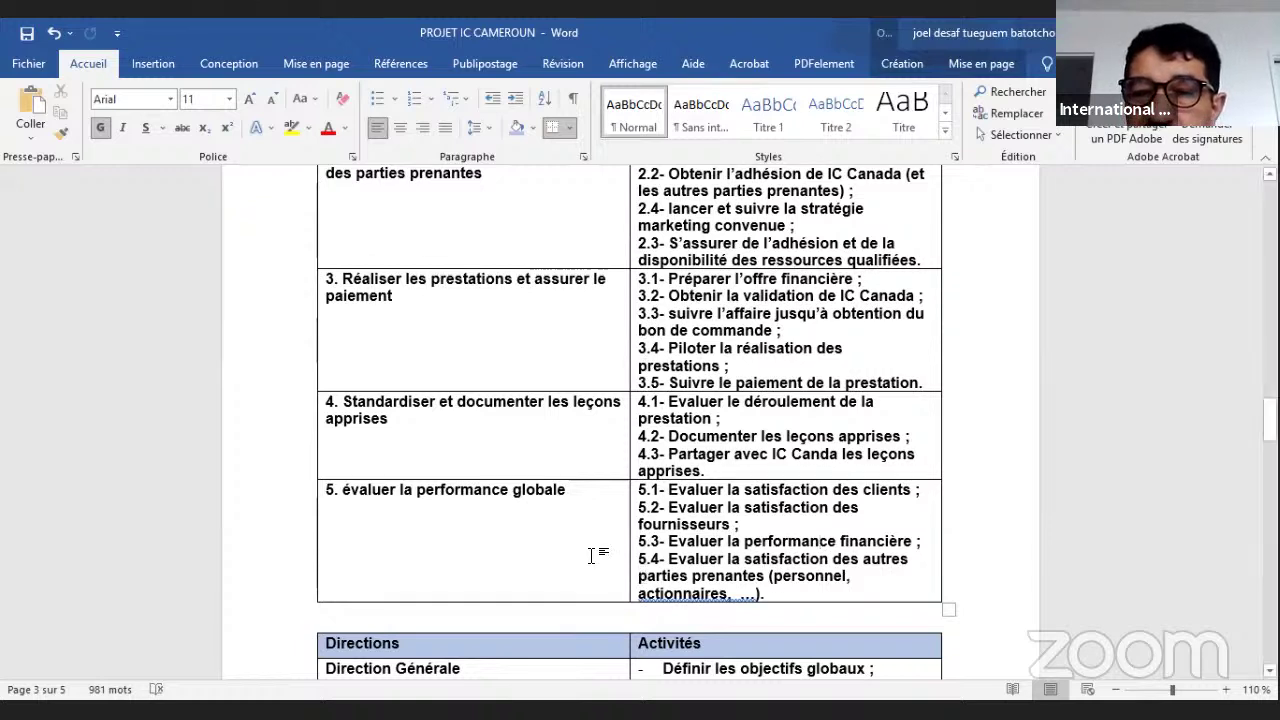
Expand activity 5.1 to read "Evaluer et recommander des amélioration par rapport au résultat de la satisfaction des clients".
left_click(752, 518)
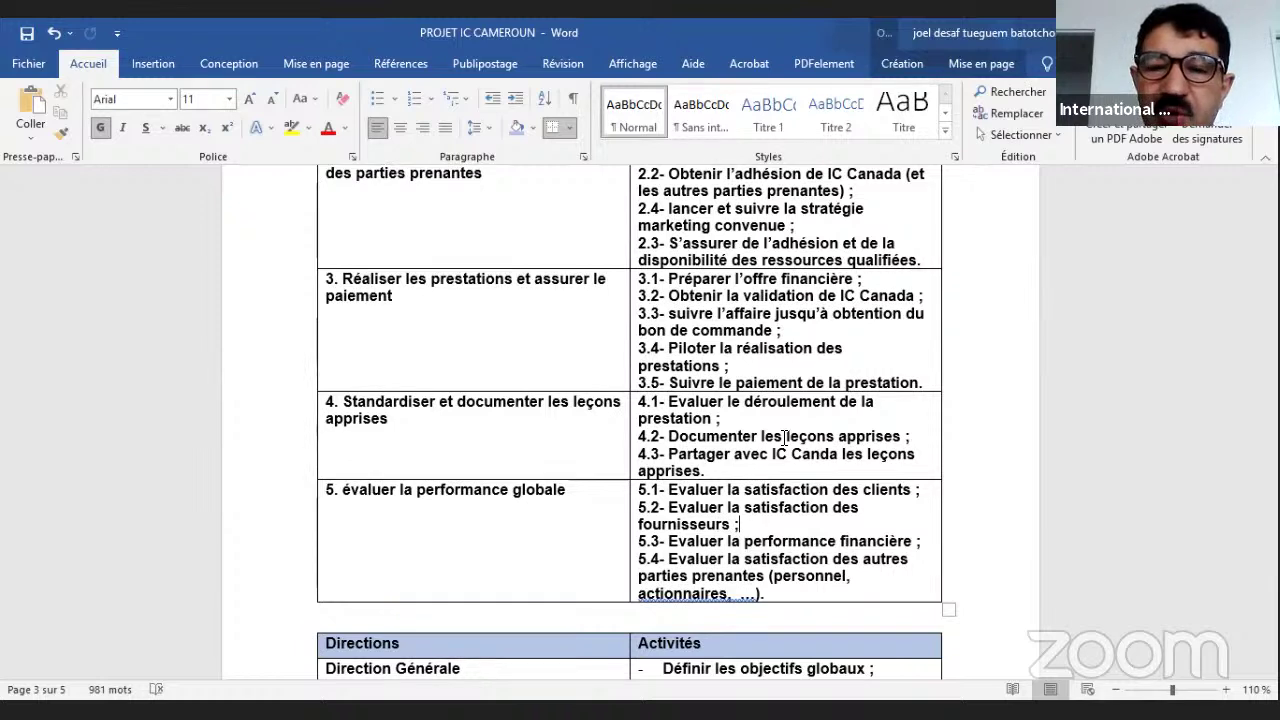
left_click(729, 489)
type("e")
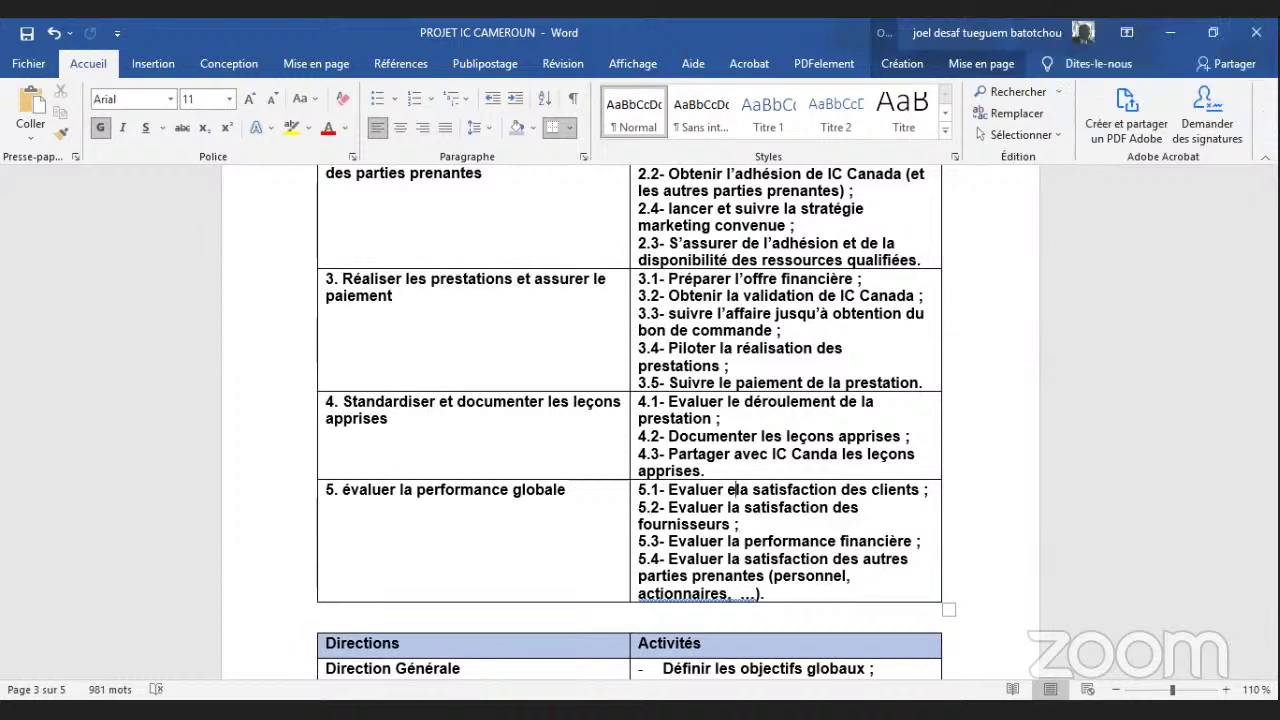
type("t recommander des améliorer")
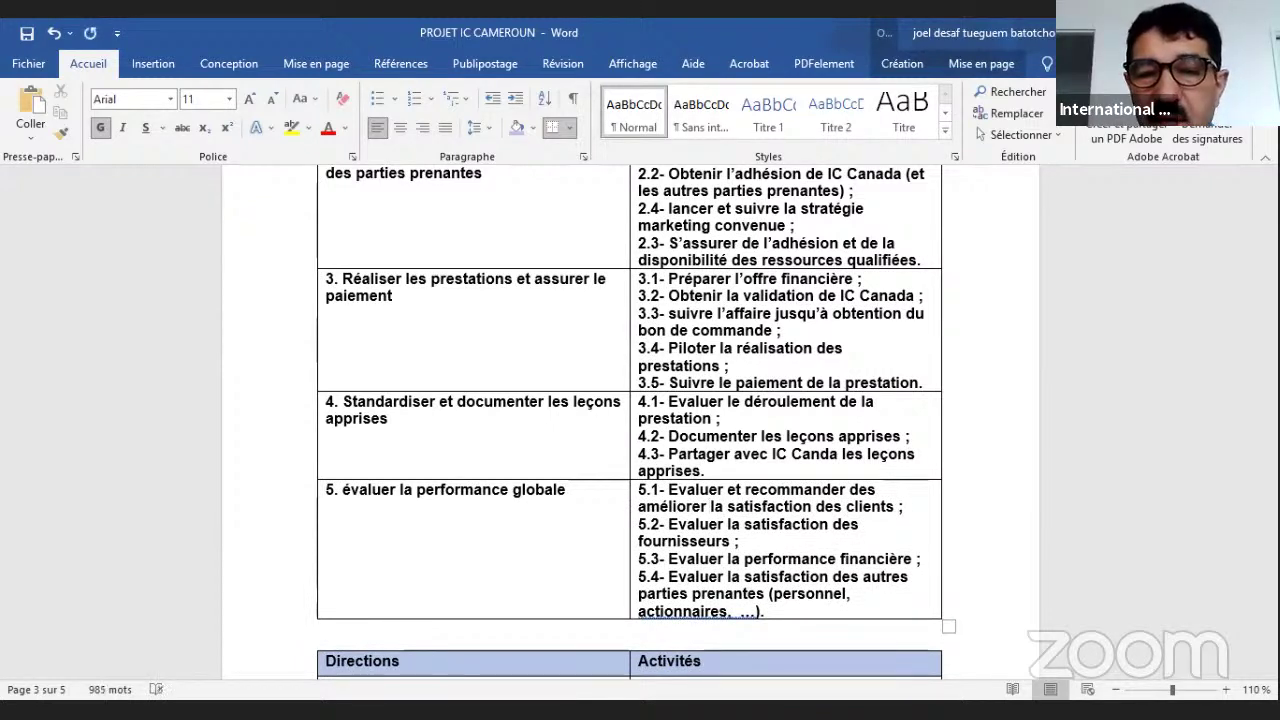
key("BackSpace")
key("BackSpace")
key("BackSpace")
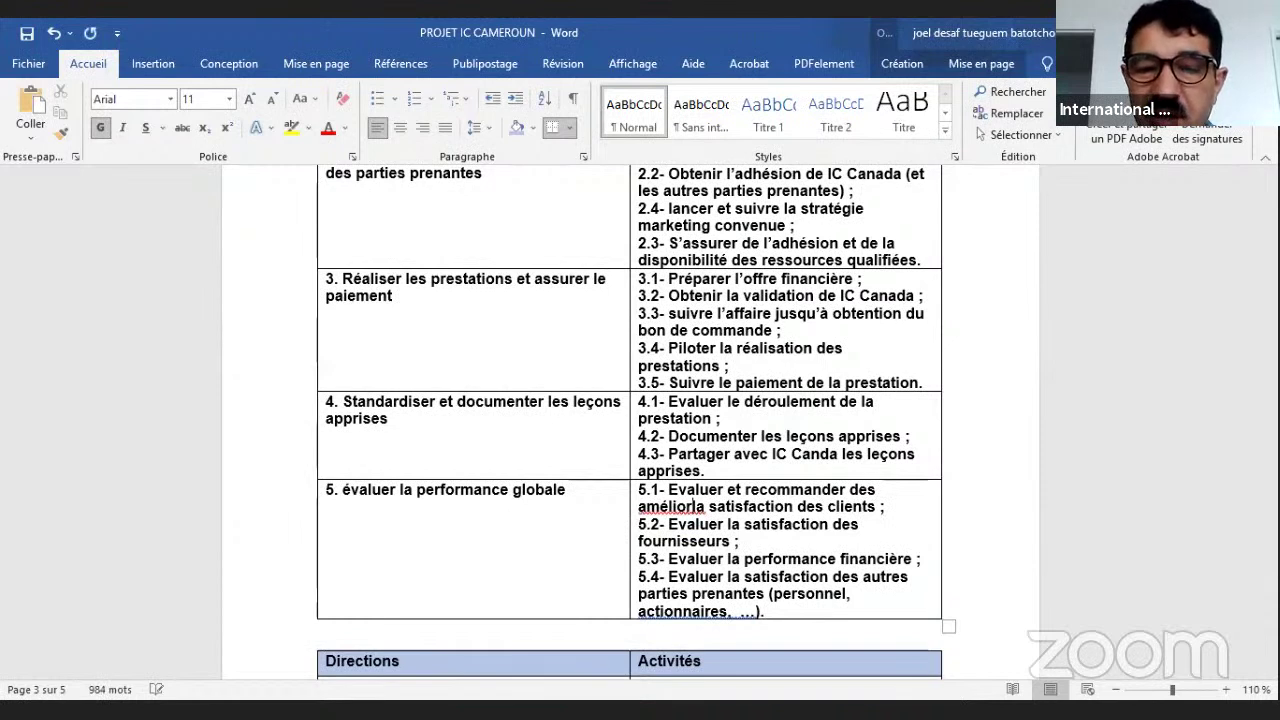
type("ation par la")
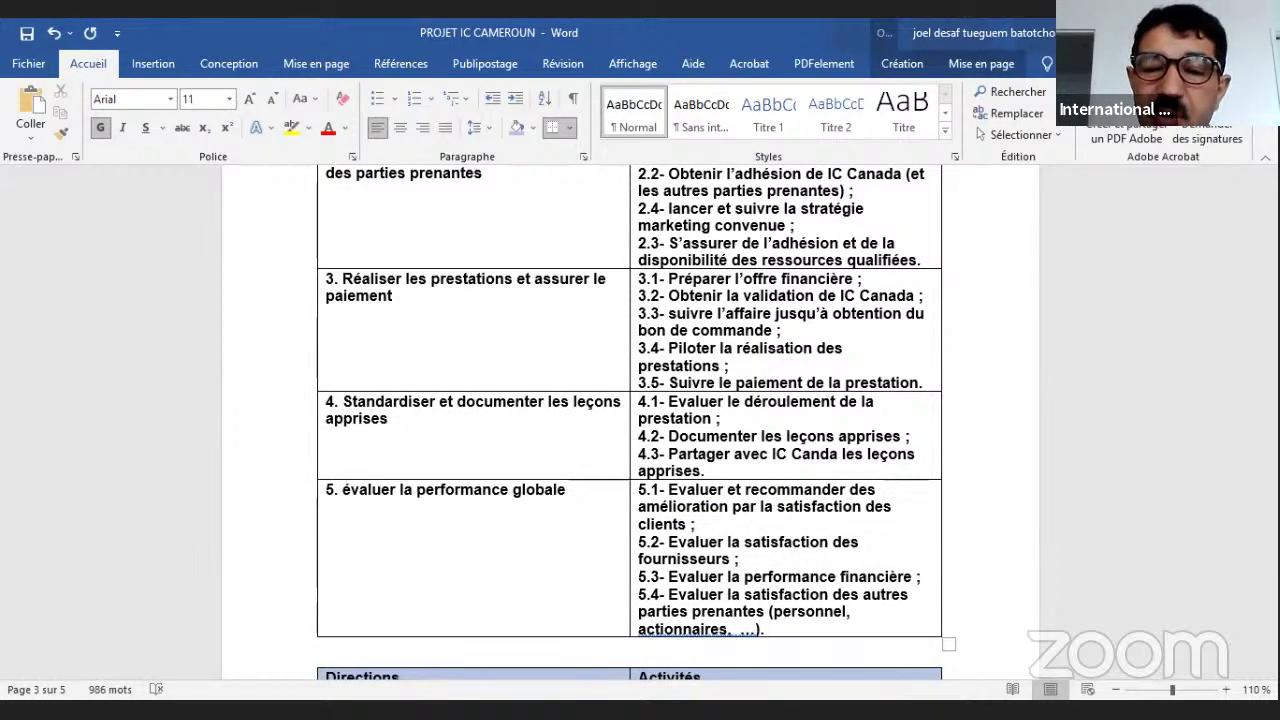
type("rappo")
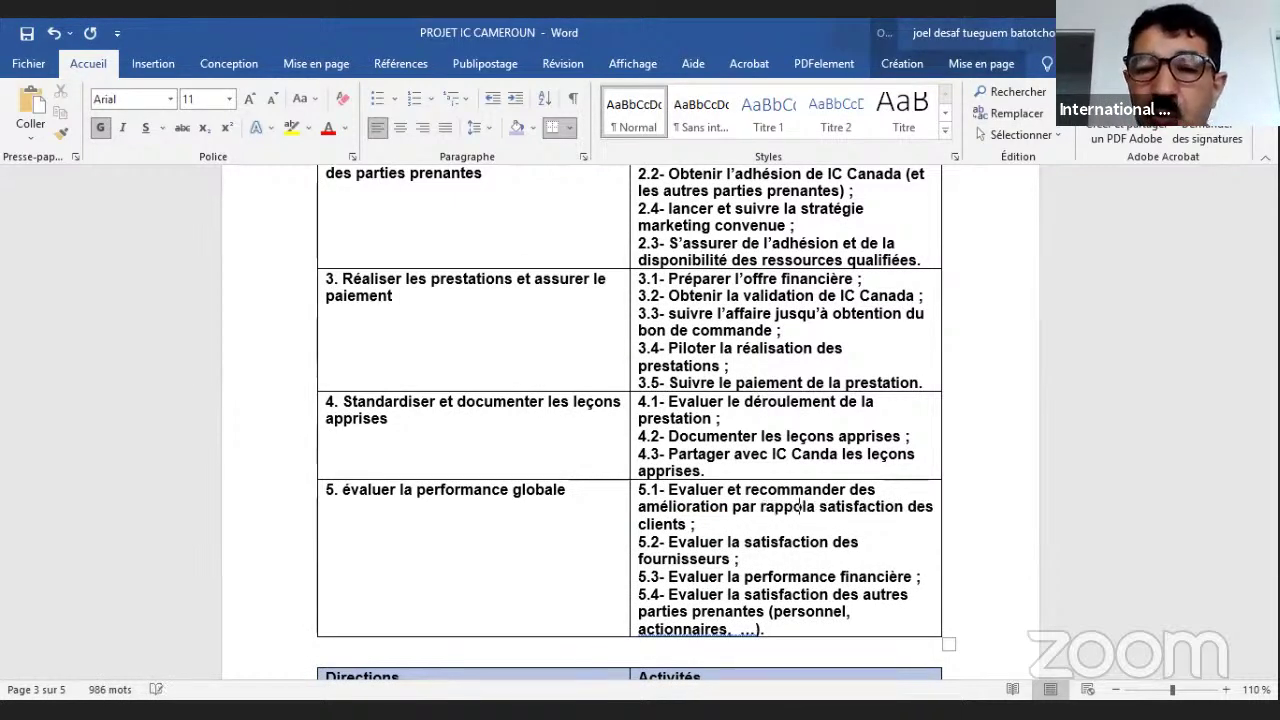
type("rt au")
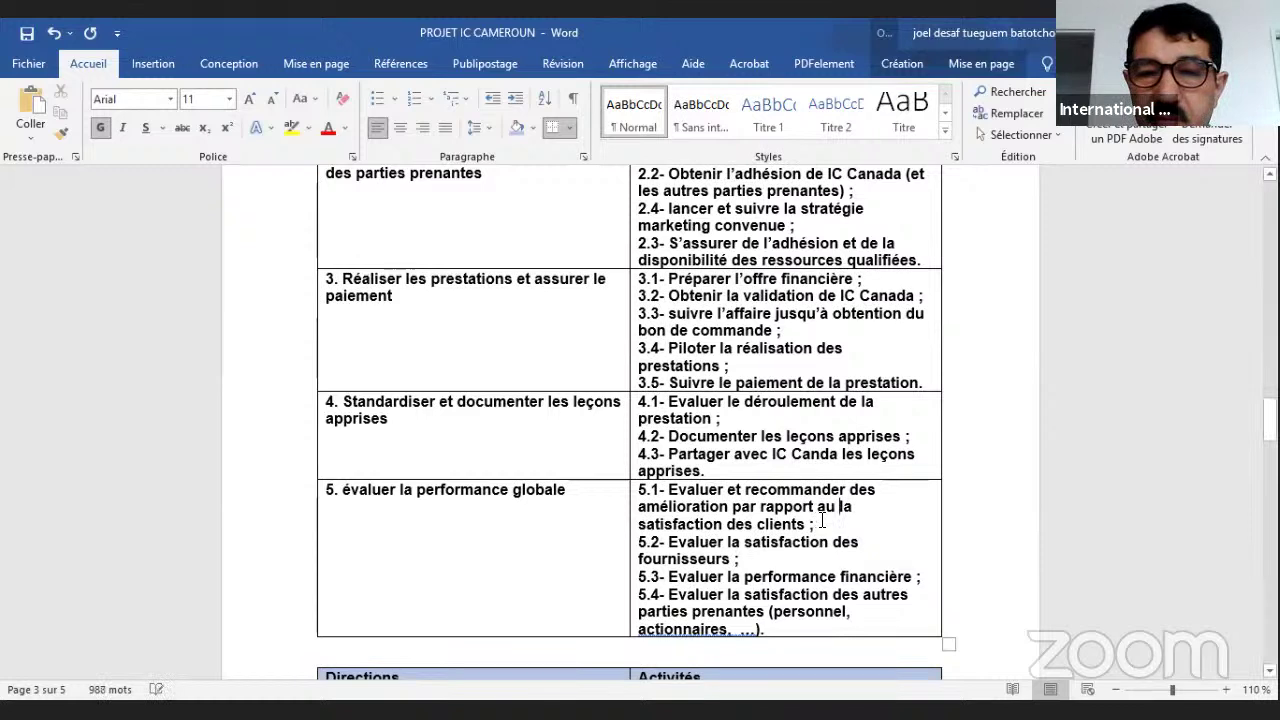
type(" rés")
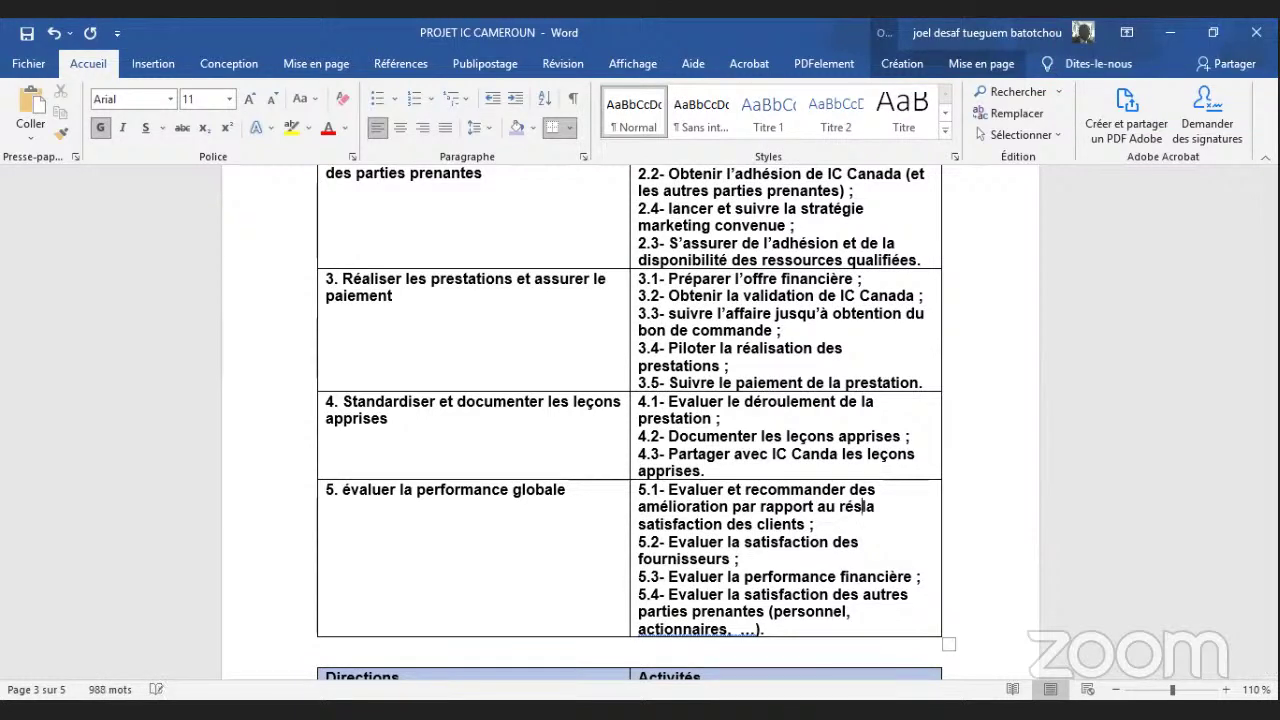
type("ultat")
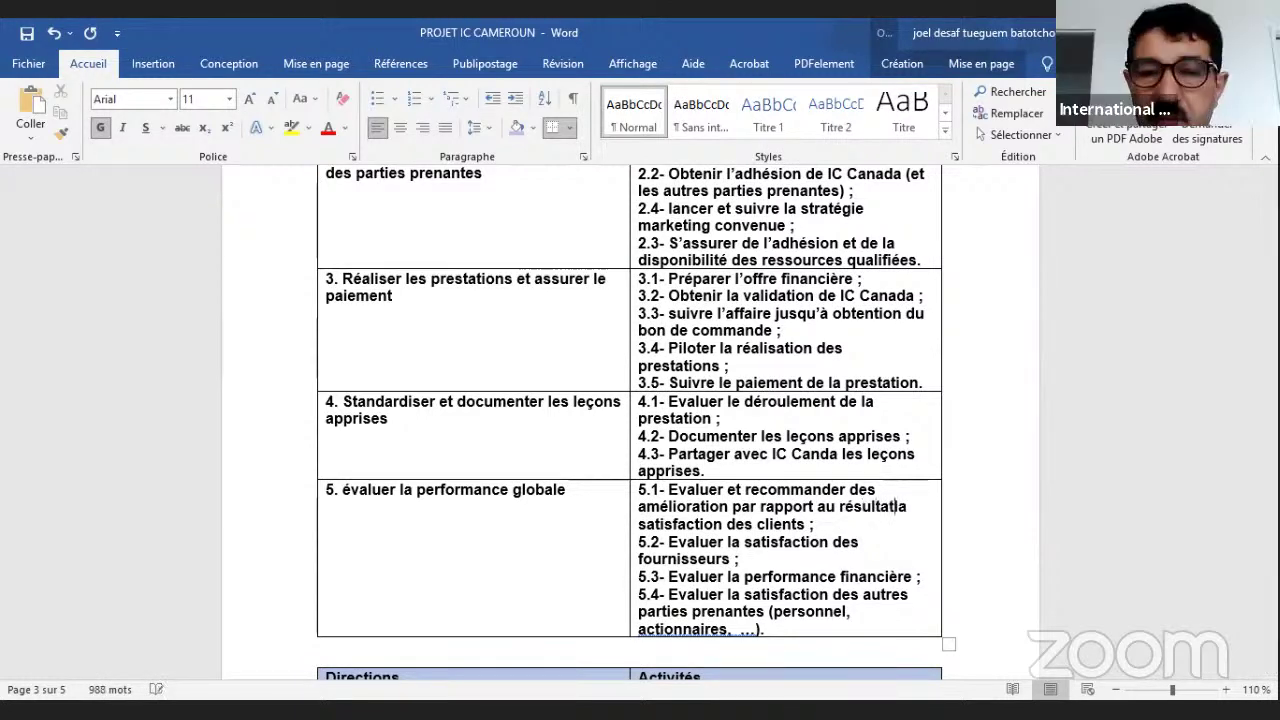
type(" de l")
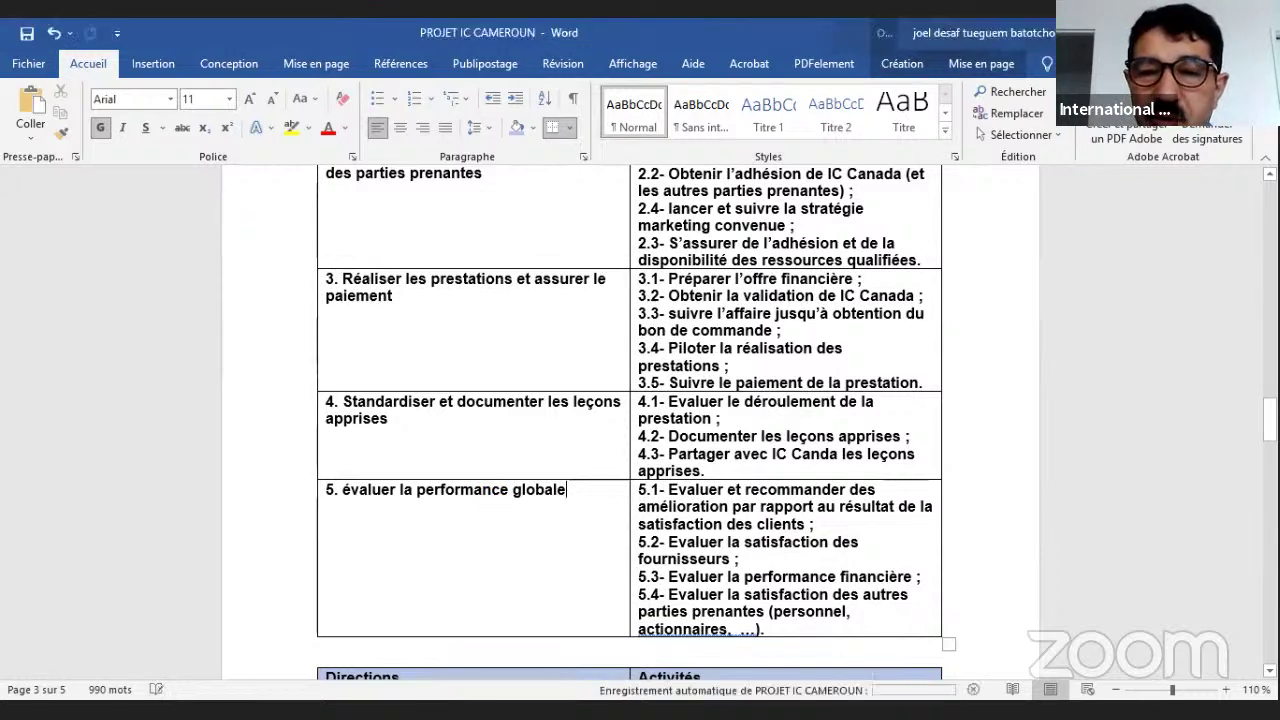
Delete "la performance globale" from the title of stage 5, keeping only "évaluer".
key("BackSpace")
key("BackSpace")
key("BackSpace")
key("BackSpace")
key("BackSpace")
key("BackSpace")
key("BackSpace")
key("BackSpace")
key("BackSpace")
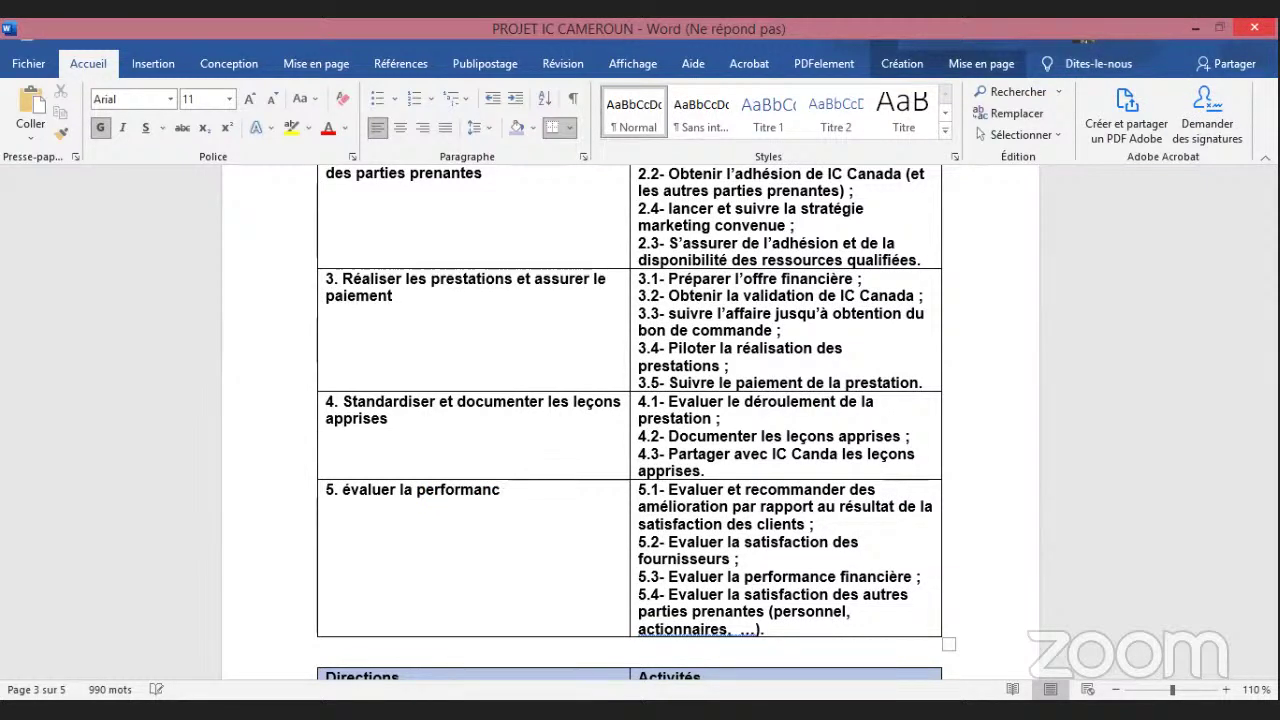
key("BackSpace")
key("BackSpace")
key("BackSpace")
key("BackSpace")
key("BackSpace")
key("BackSpace")
key("BackSpace")
key("BackSpace")
key("BackSpace")
key("BackSpace")
key("BackSpace")
key("BackSpace")
key("BackSpace")
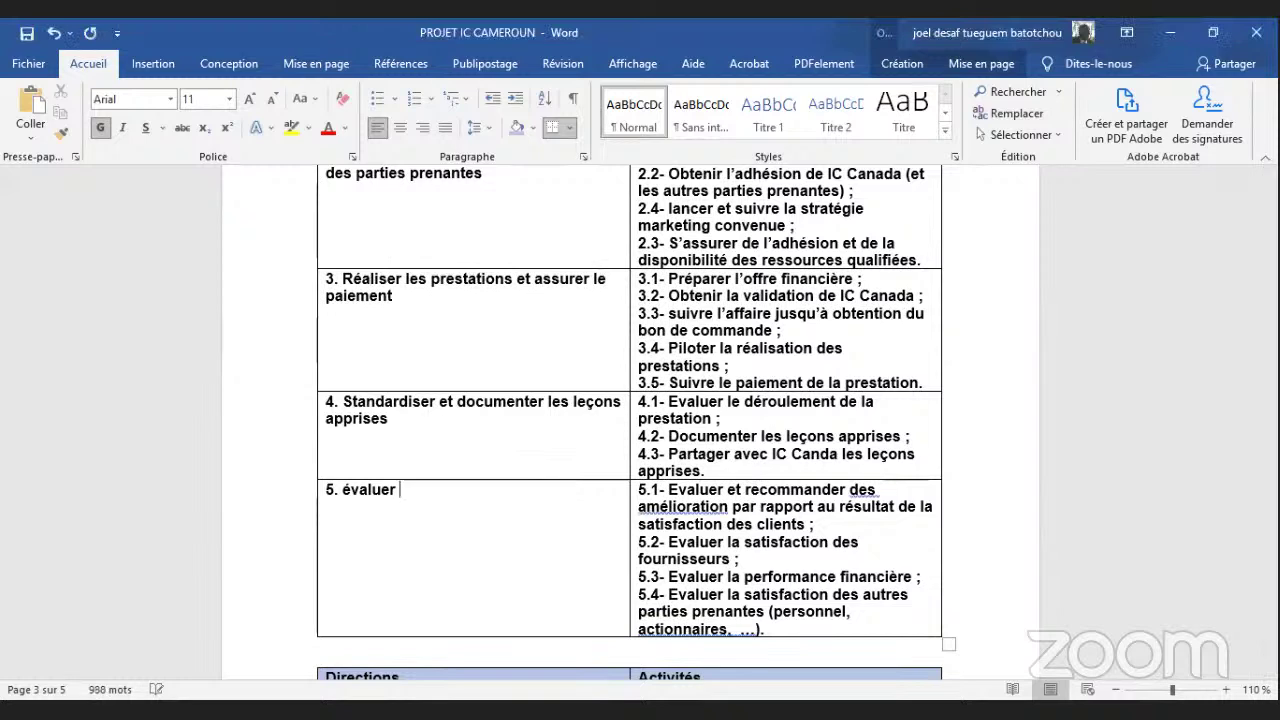
Try to continue the stage 5 title with wording about proposing improvement plans, "des palns d'amélioration", and following them up.
type("et")
key("BackSpace")
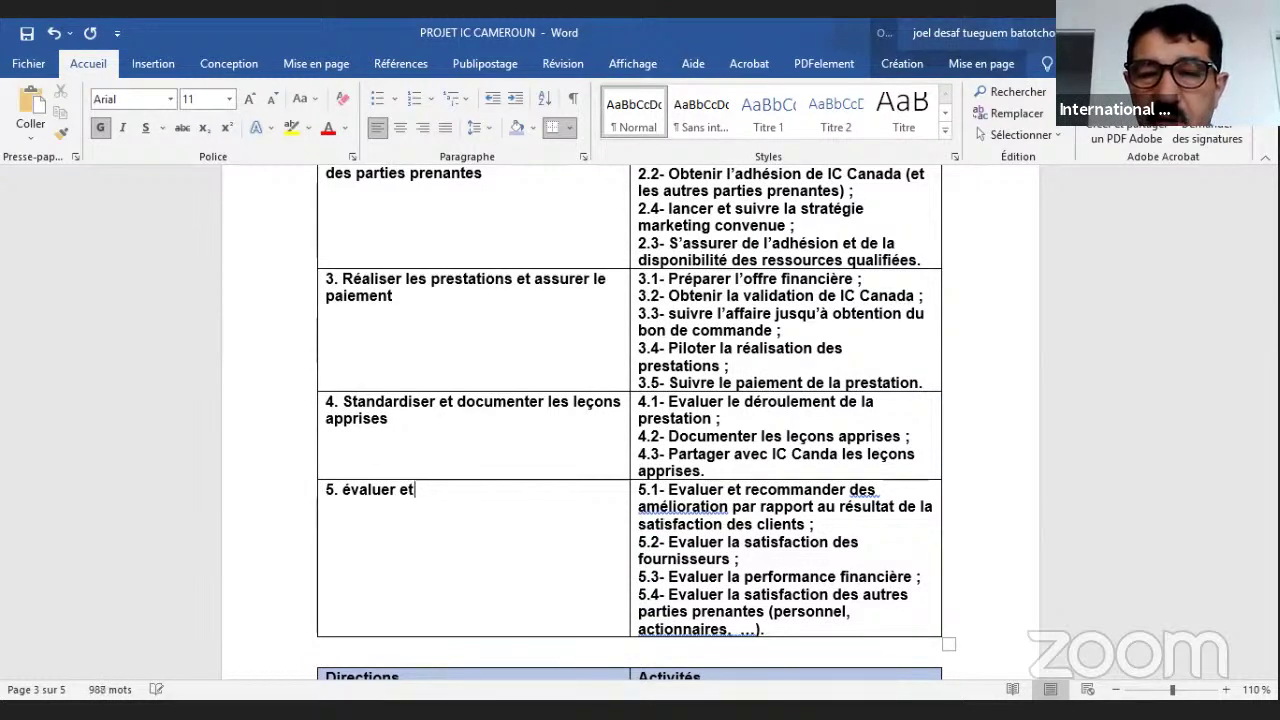
key("BackSpace")
key("BackSpace")
type("prposer")
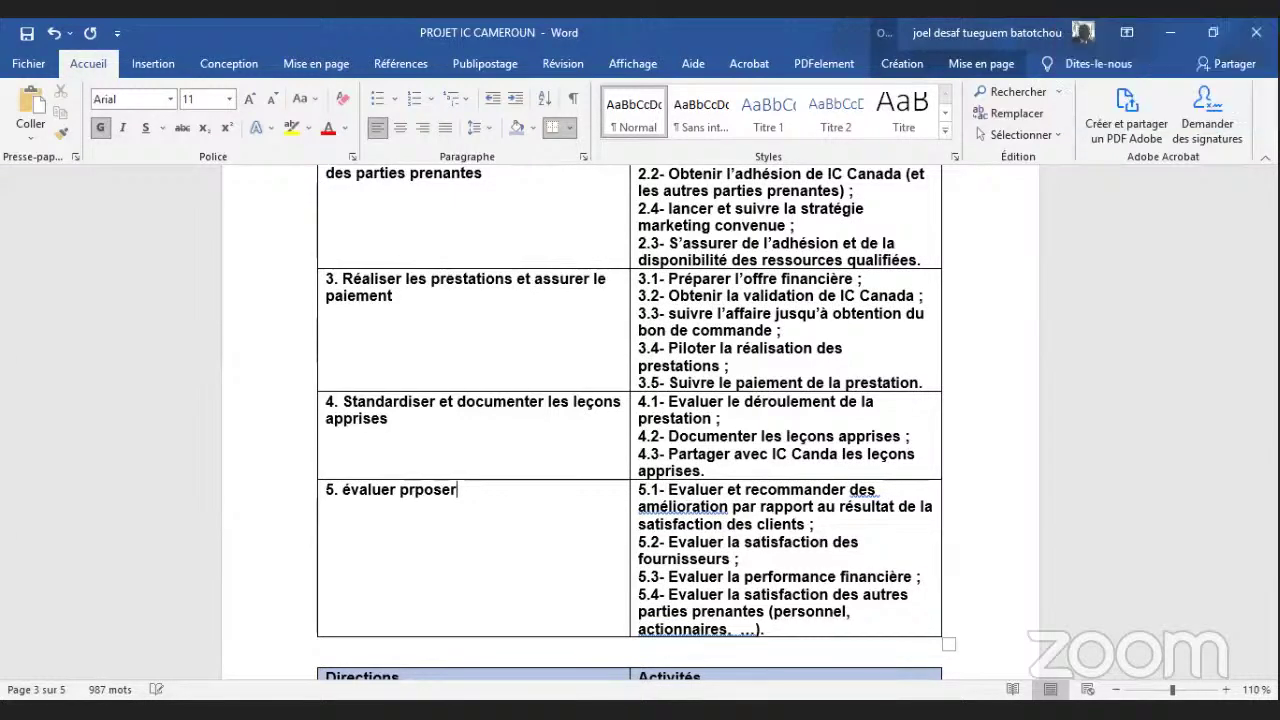
type("rat")
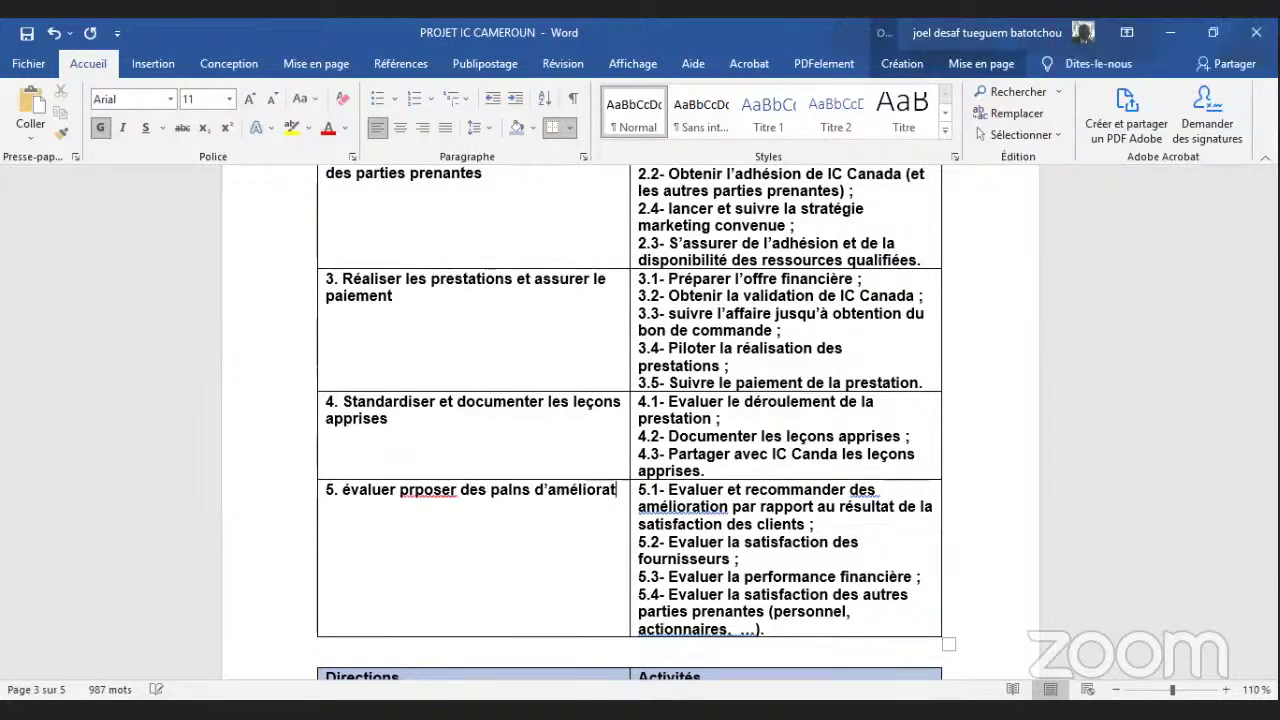
type("ion et suivr")
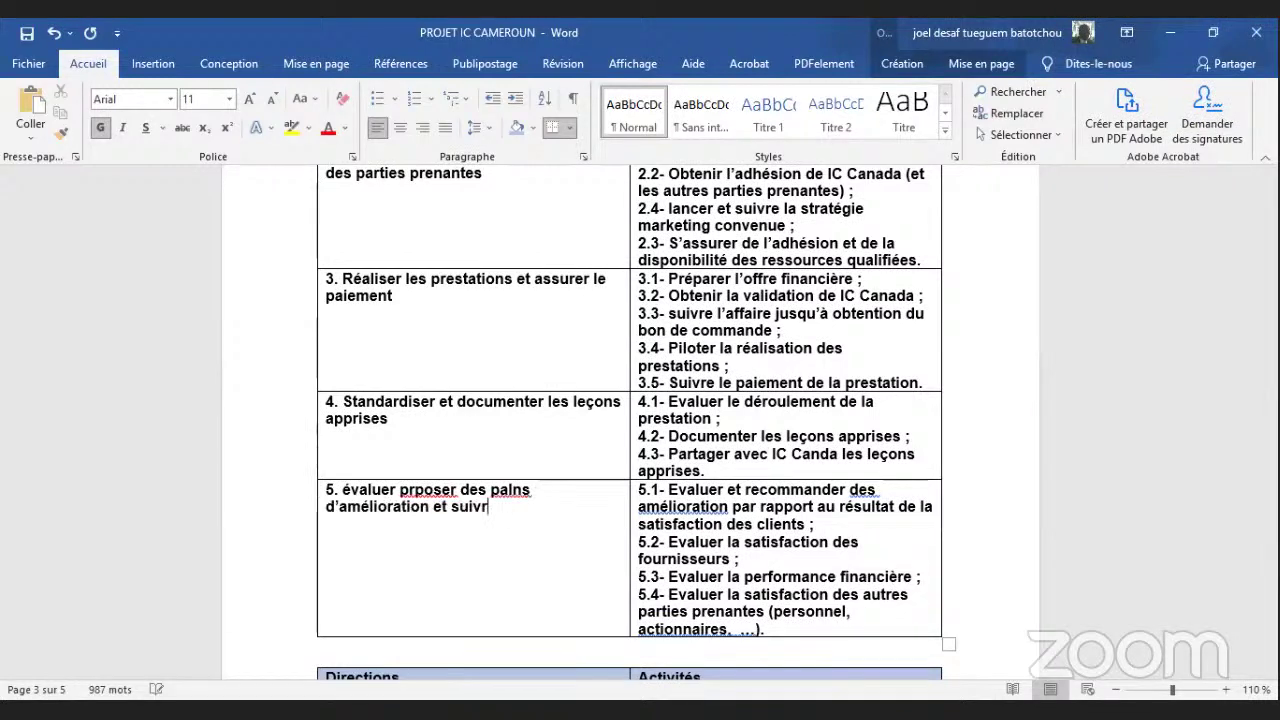
type("e ")
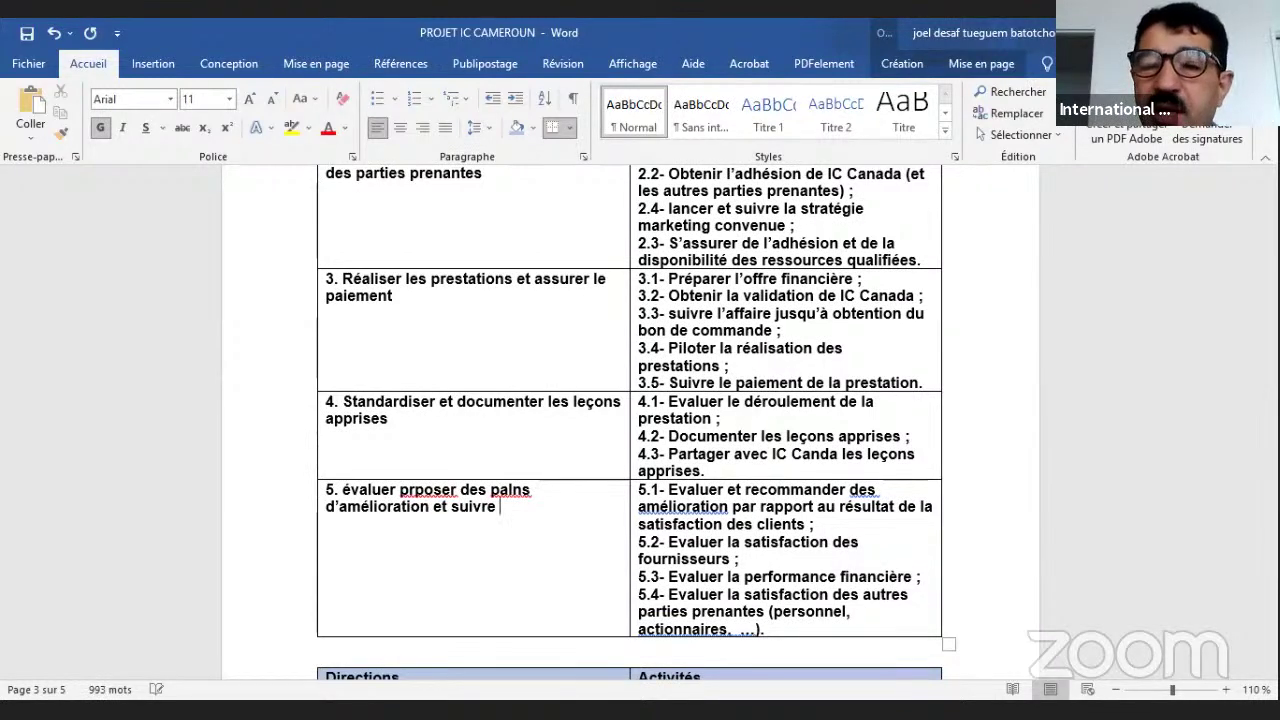
type("l")
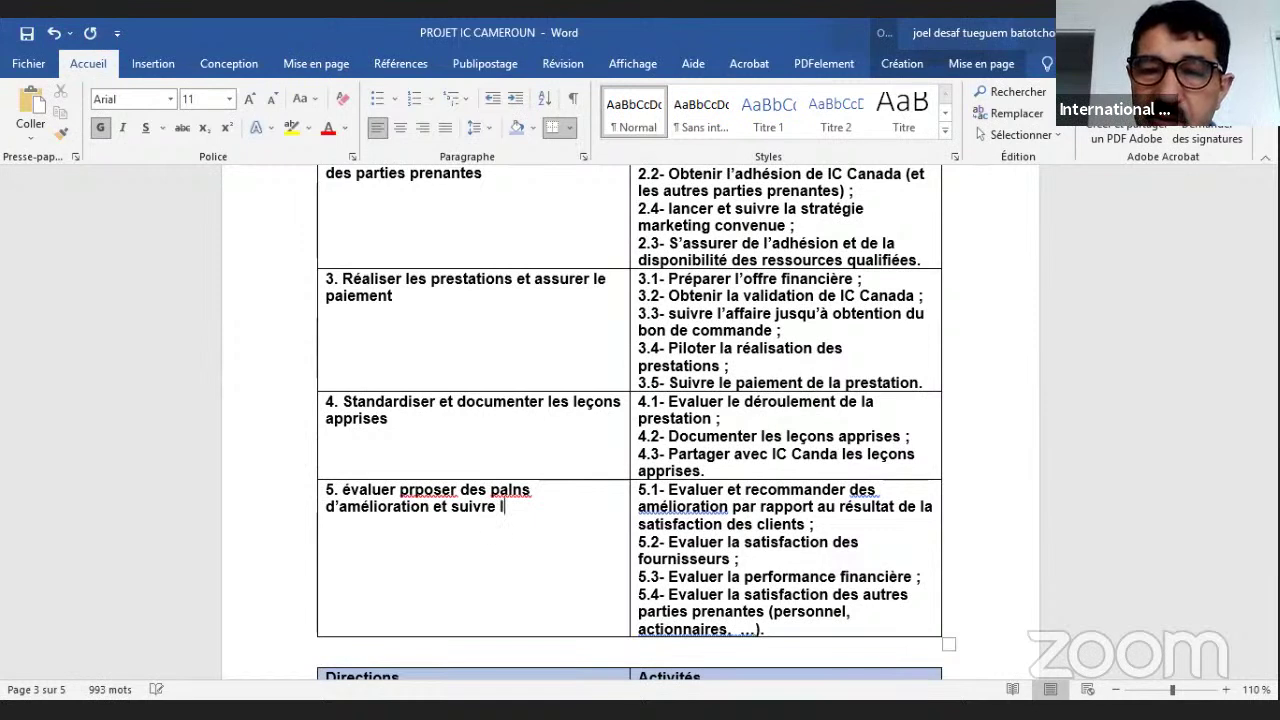
key("BackSpace")
key("BackSpace")
key("BackSpace")
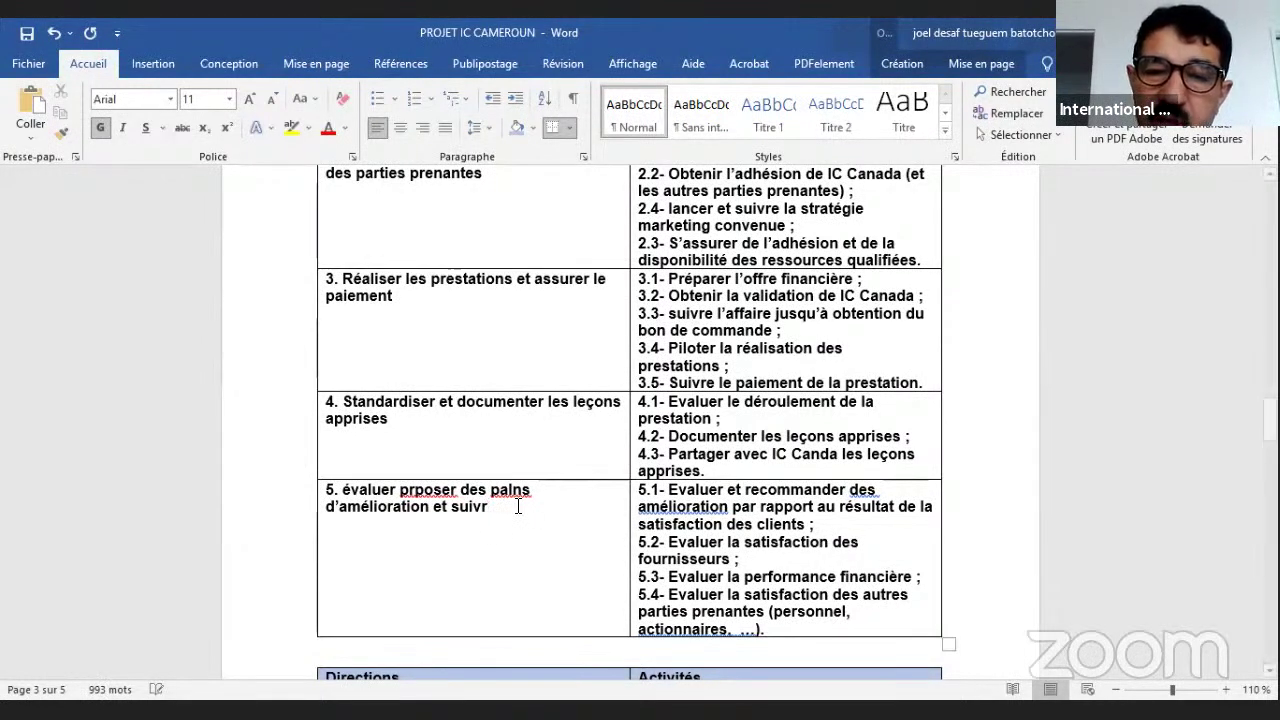
type("e")
key("ctrl+Left")
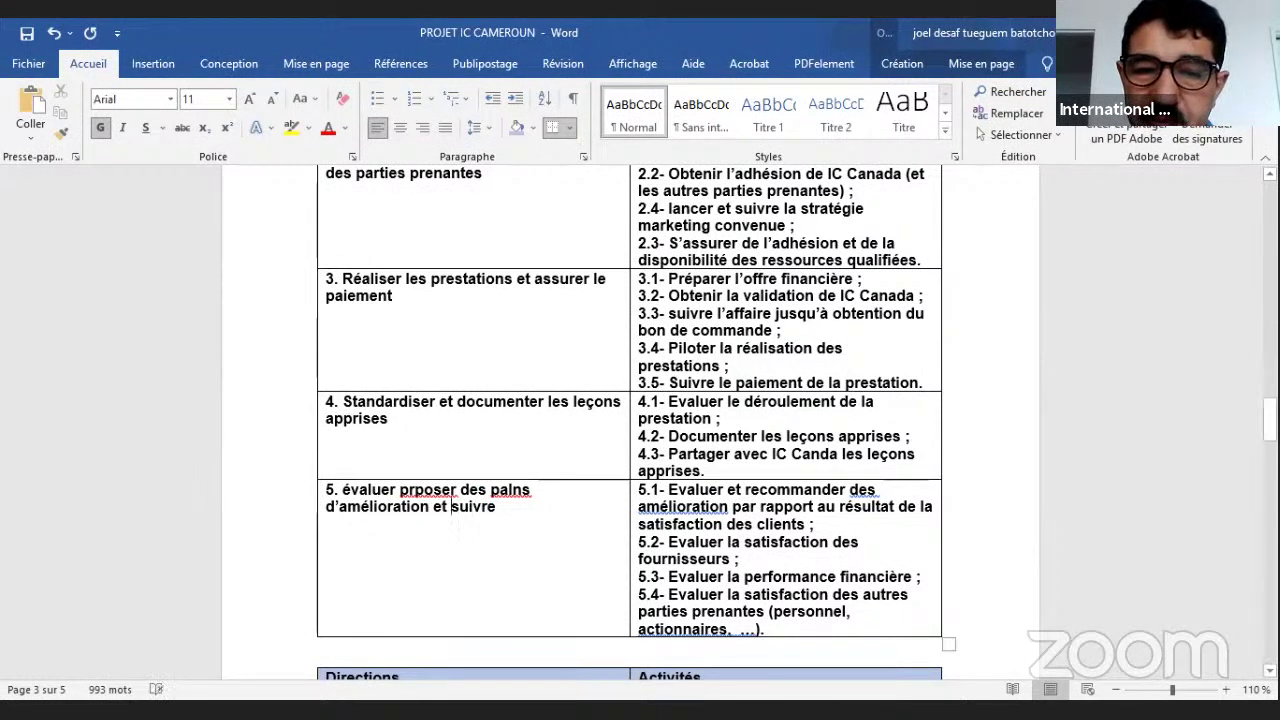
type("les")
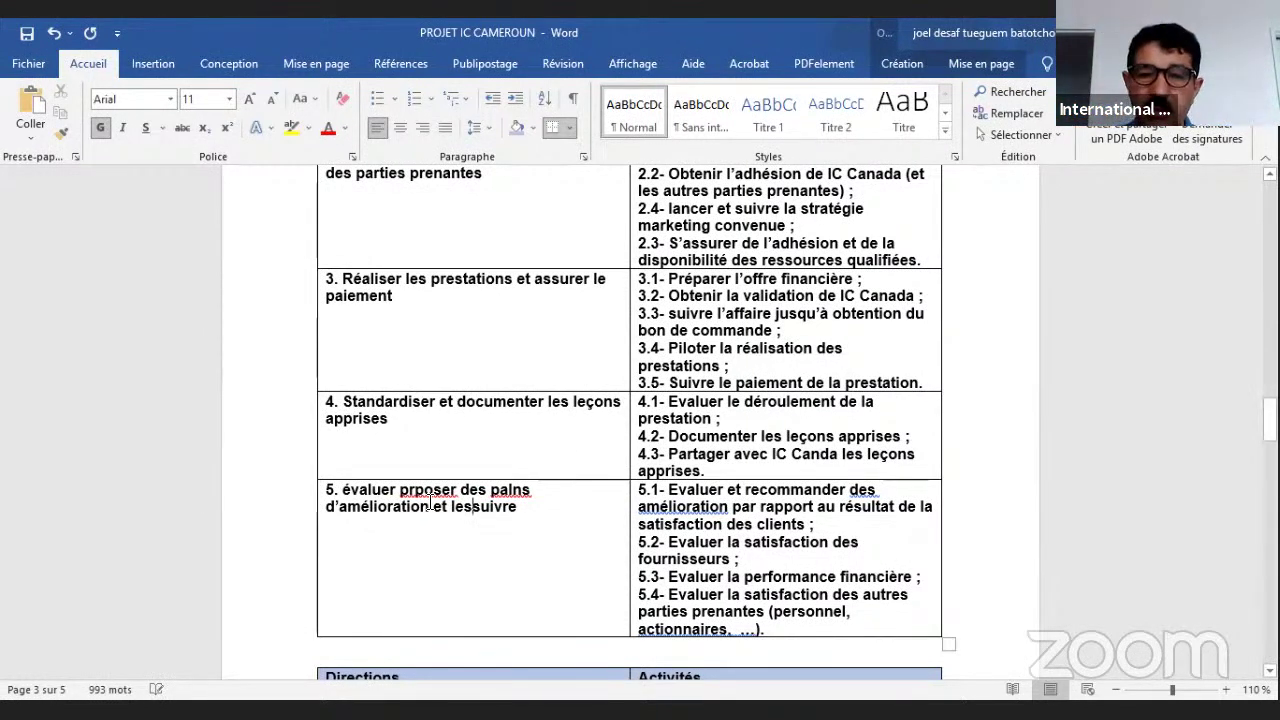
Replace the draft wording after "évaluer" in stage 5 with "la performances, proposer et suivre les plan d'amélioration".
key("ctrl+Left")
key("ctrl+Left")
key("ctrl+Left")
key("ctrl+Left")
key("ctrl+Left")
key("ctrl+Left")
left_click(557, 517, "shift")
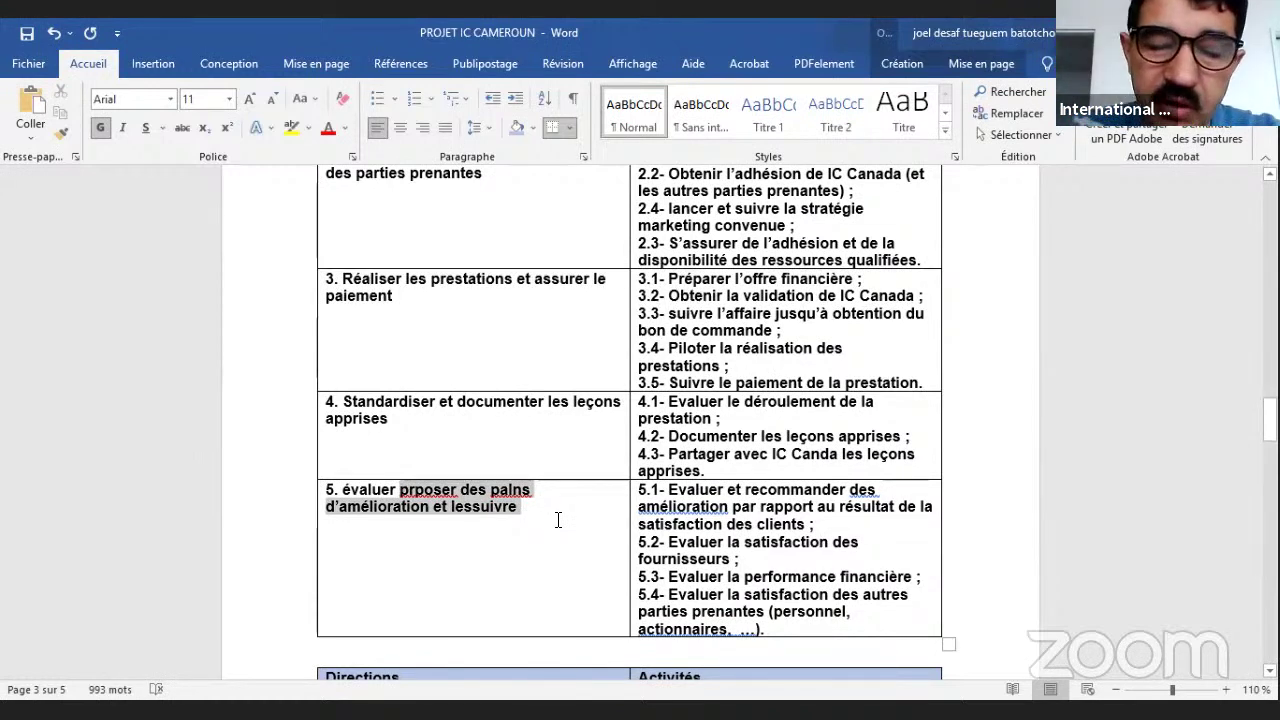
type("la performances")
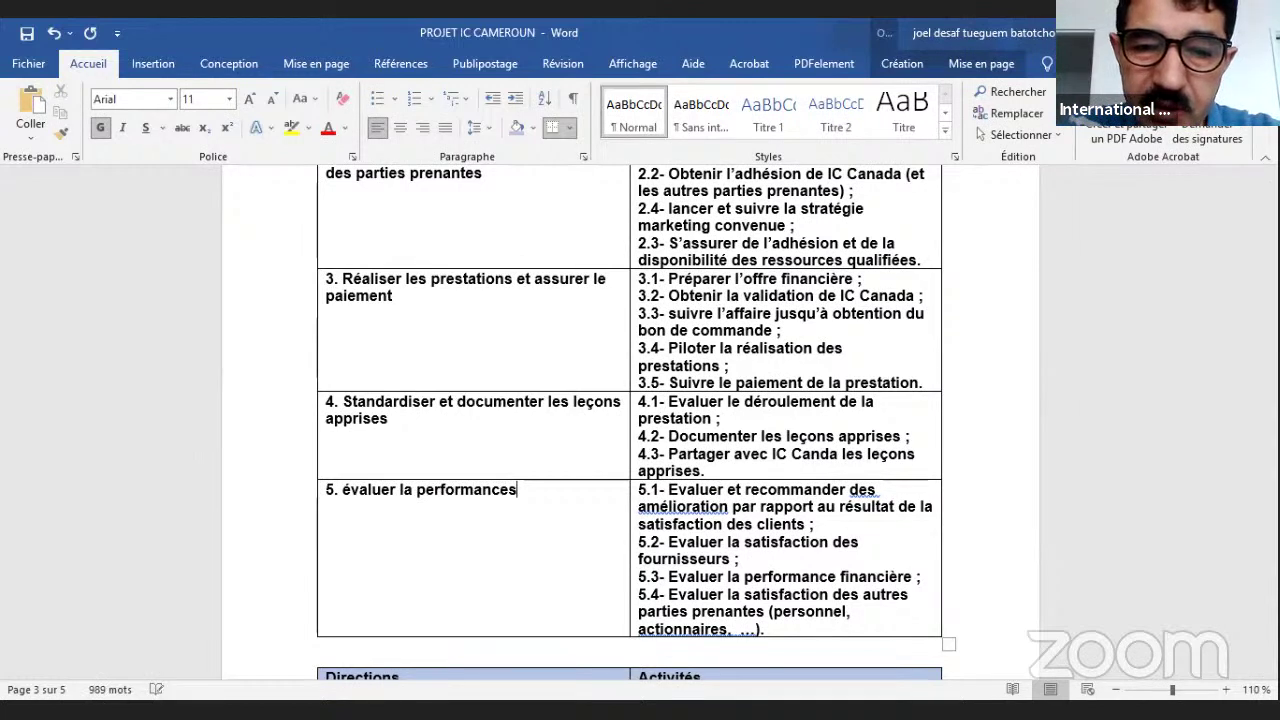
type(", prposer et suivr")
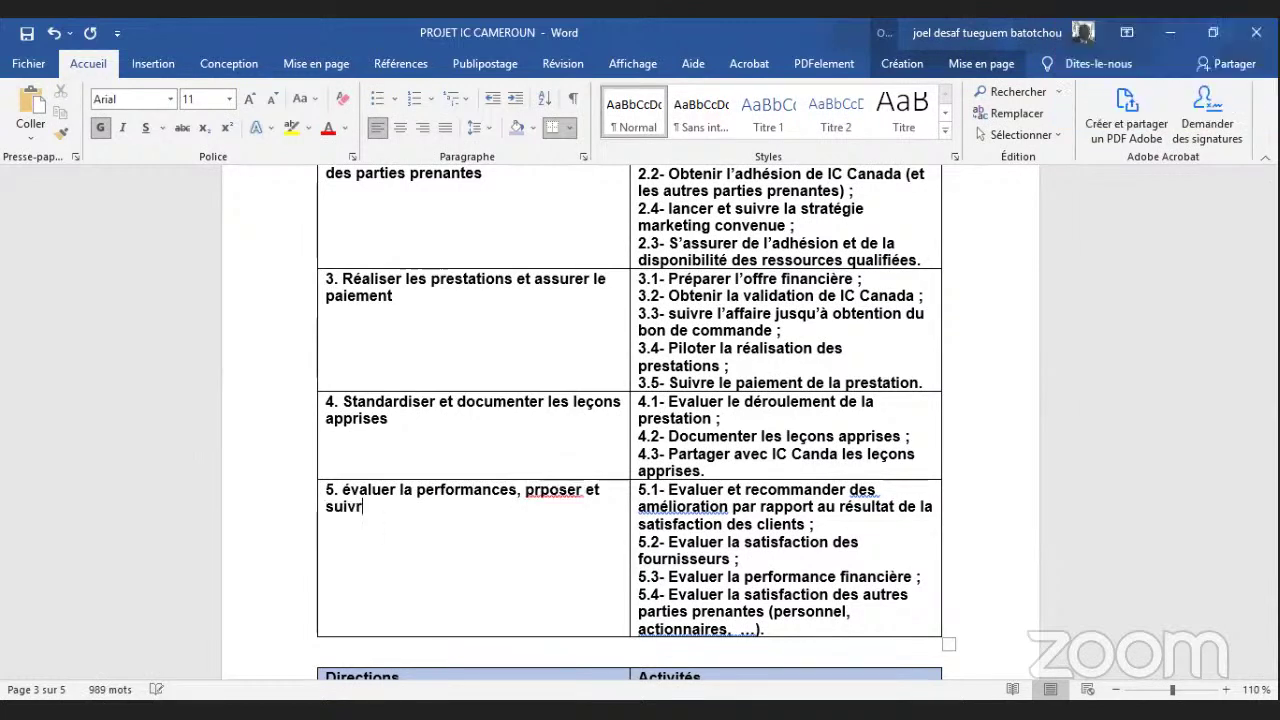
type("e les plan d'améliorat")
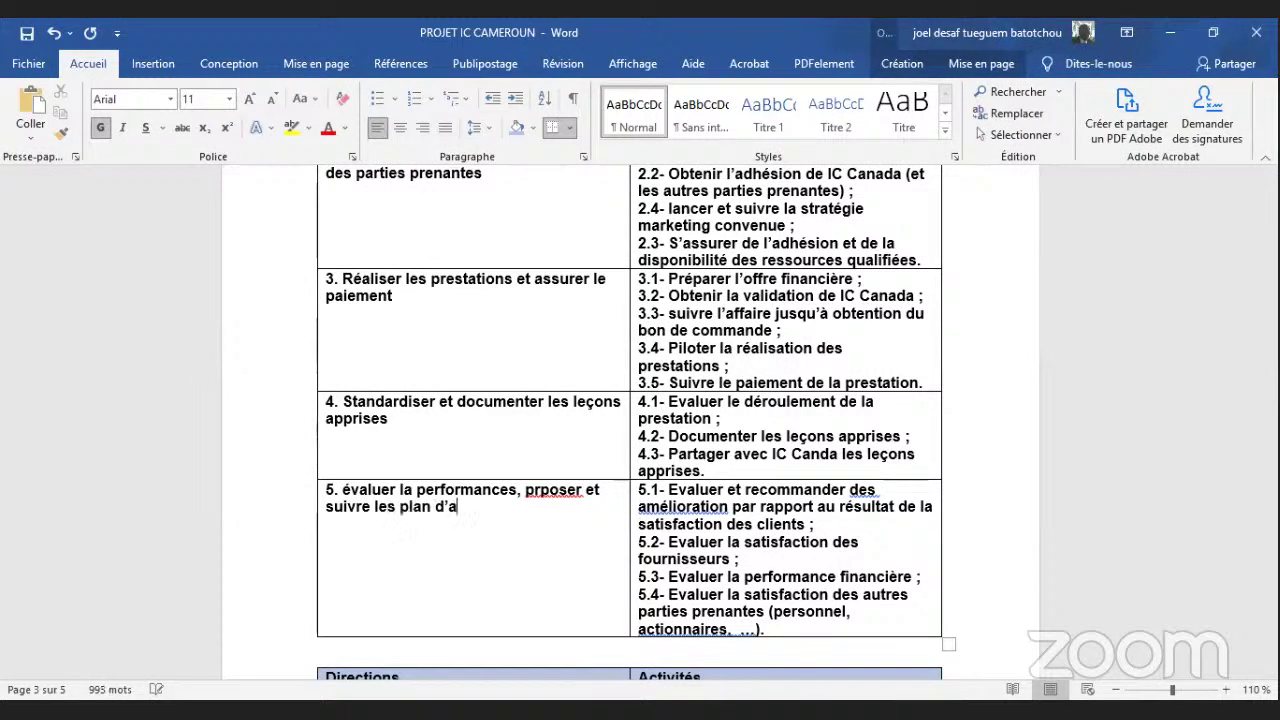
type("ion")
left_click(545, 491)
type("o")
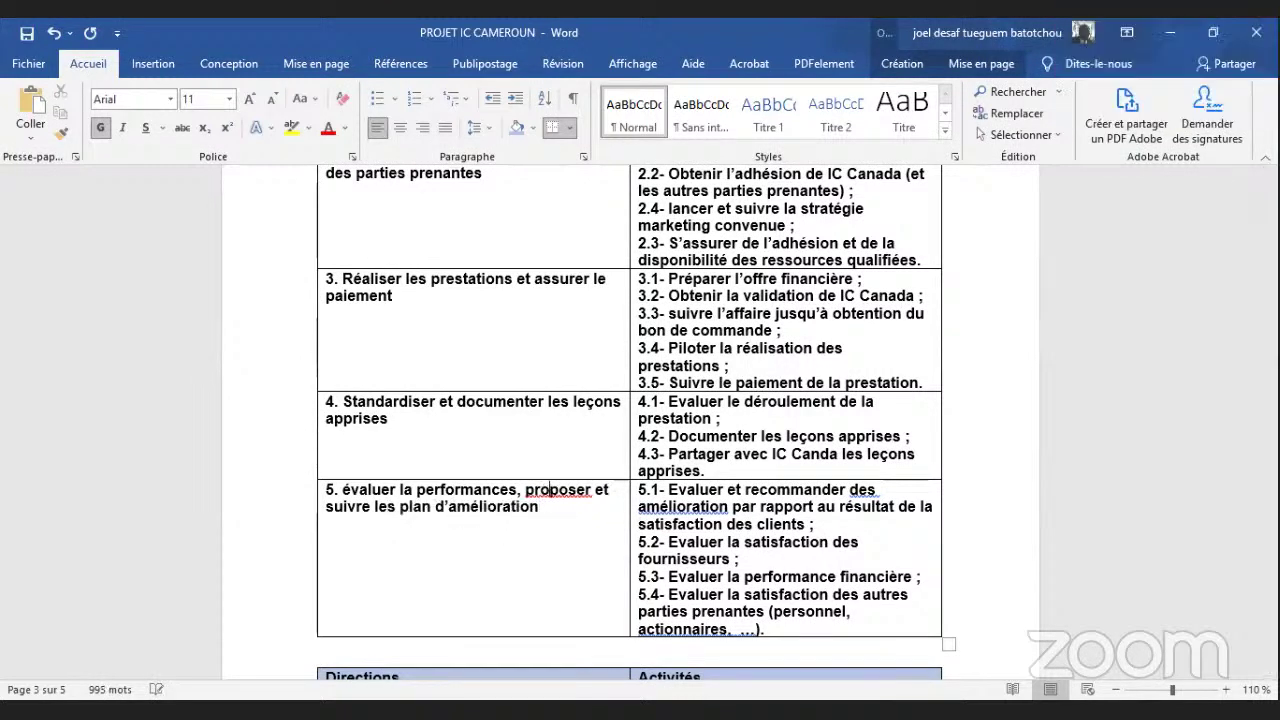
left_click(568, 530)
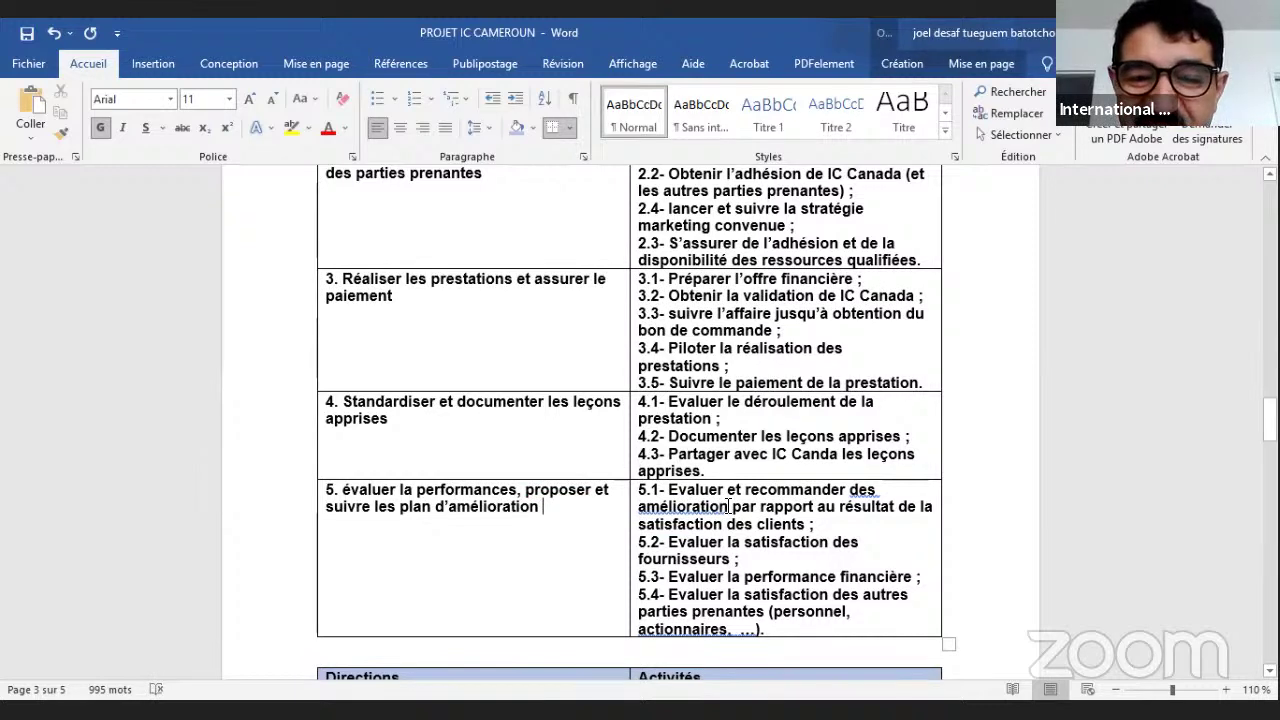
Correct "amélioration" to "améliorations" in activity 5.1 and "performances" to "performance" in the stage 5 title.
left_click(729, 506)
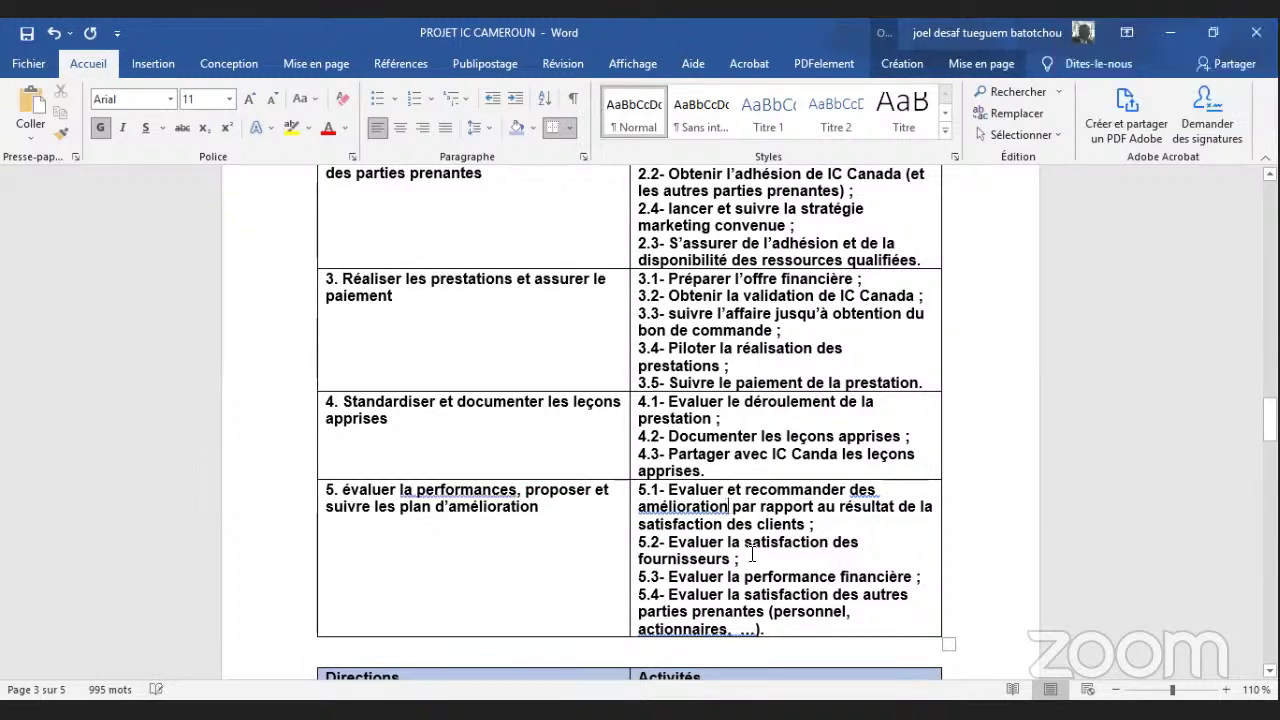
type("s")
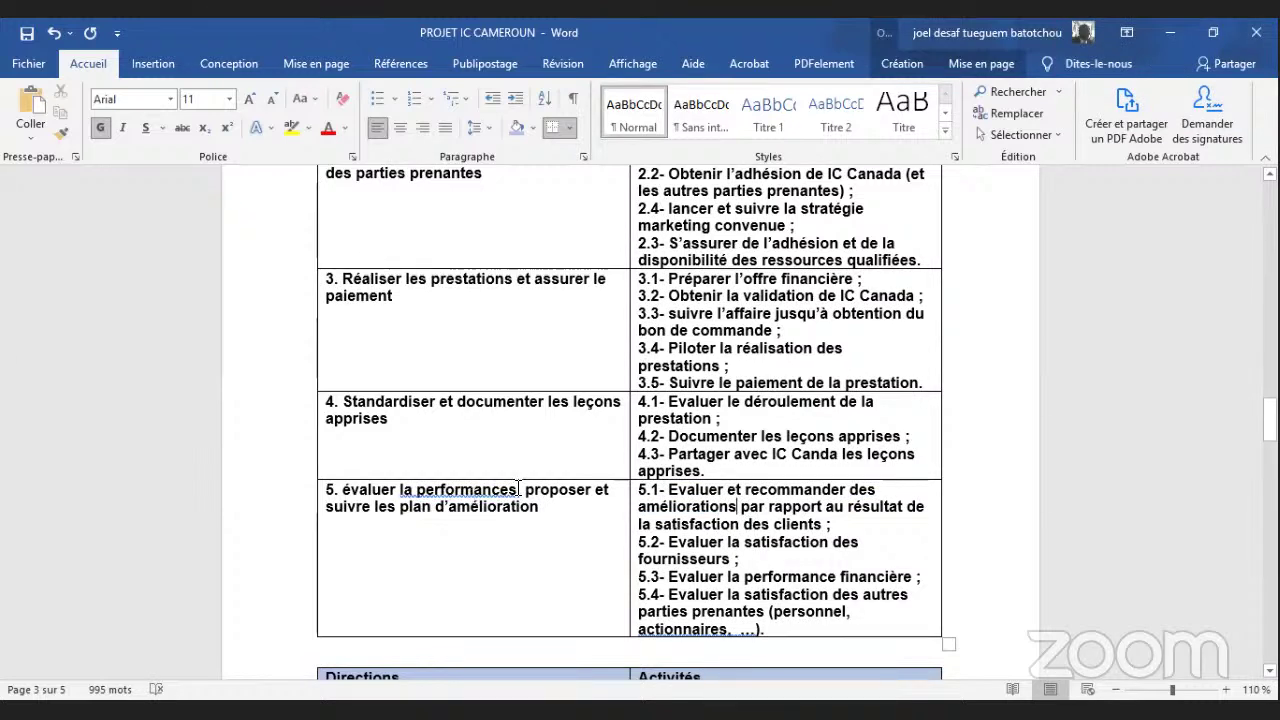
left_click(518, 489)
key("BackSpace")
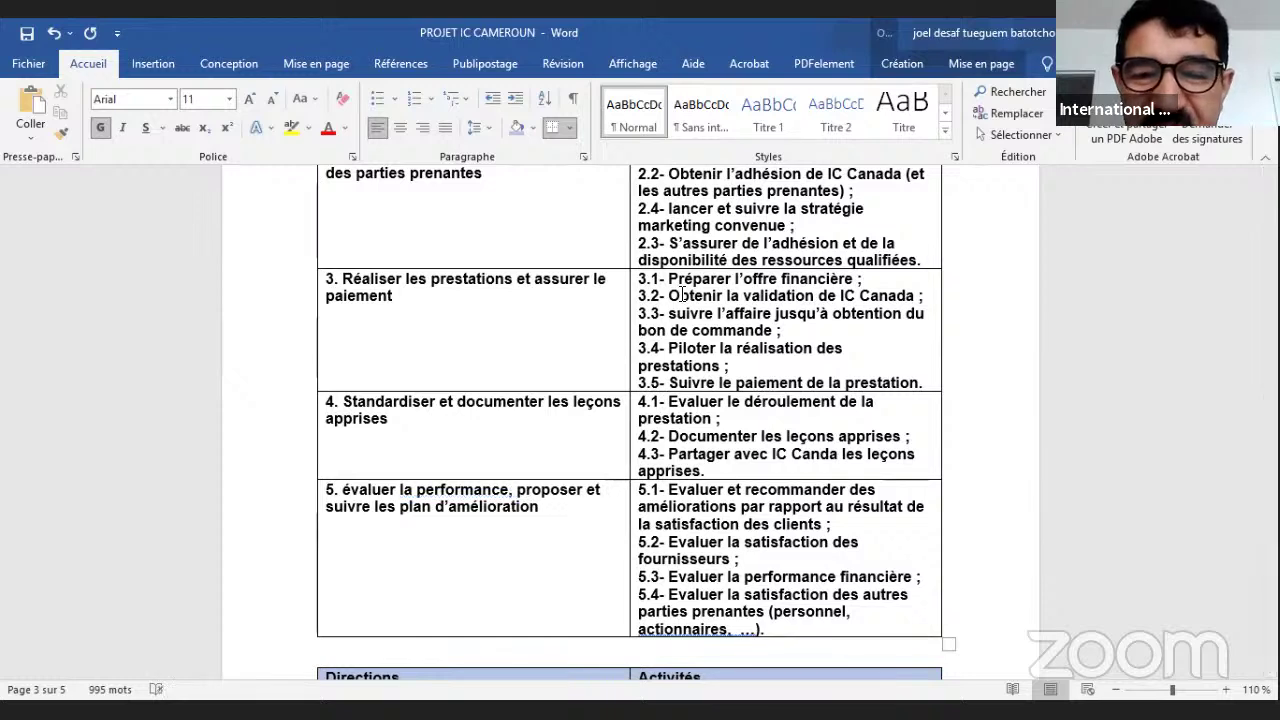